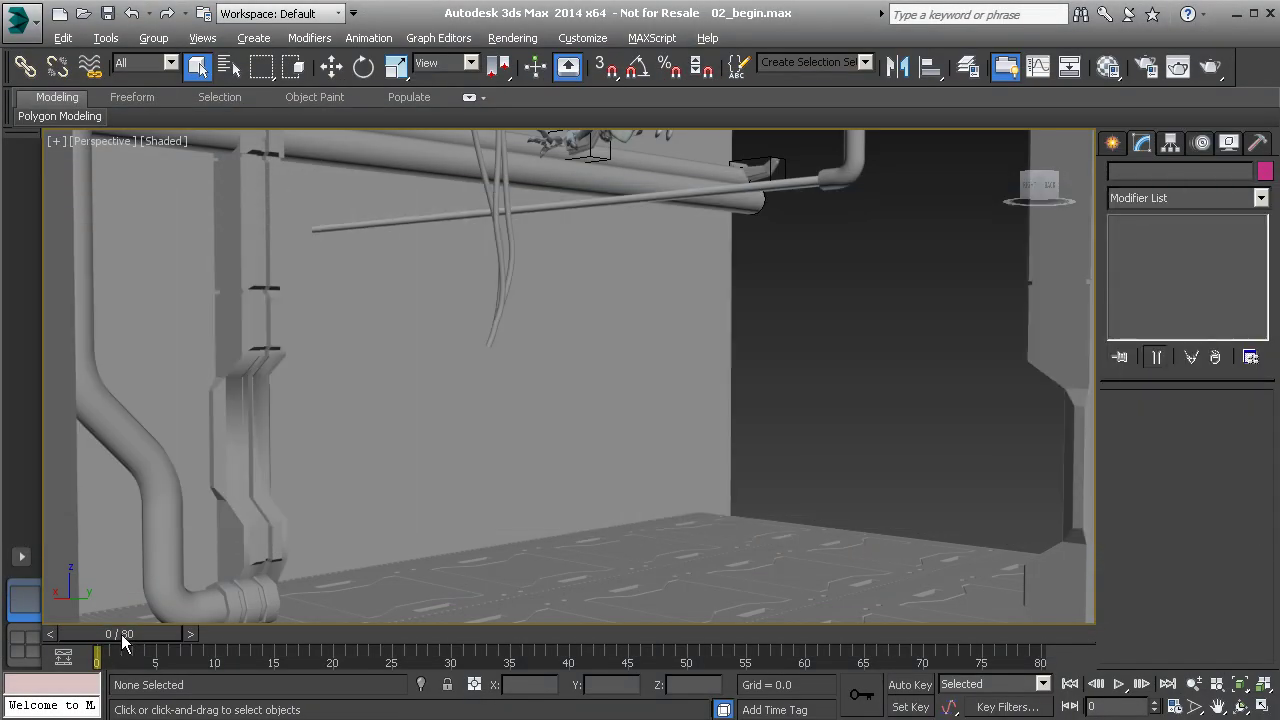
# - Scrub the rope-swing animation forward to frame 17 and back, settling on frame 15
pyautogui.moveTo(121, 634); pyautogui.dragTo(445, 710)
pyautogui.press('q')
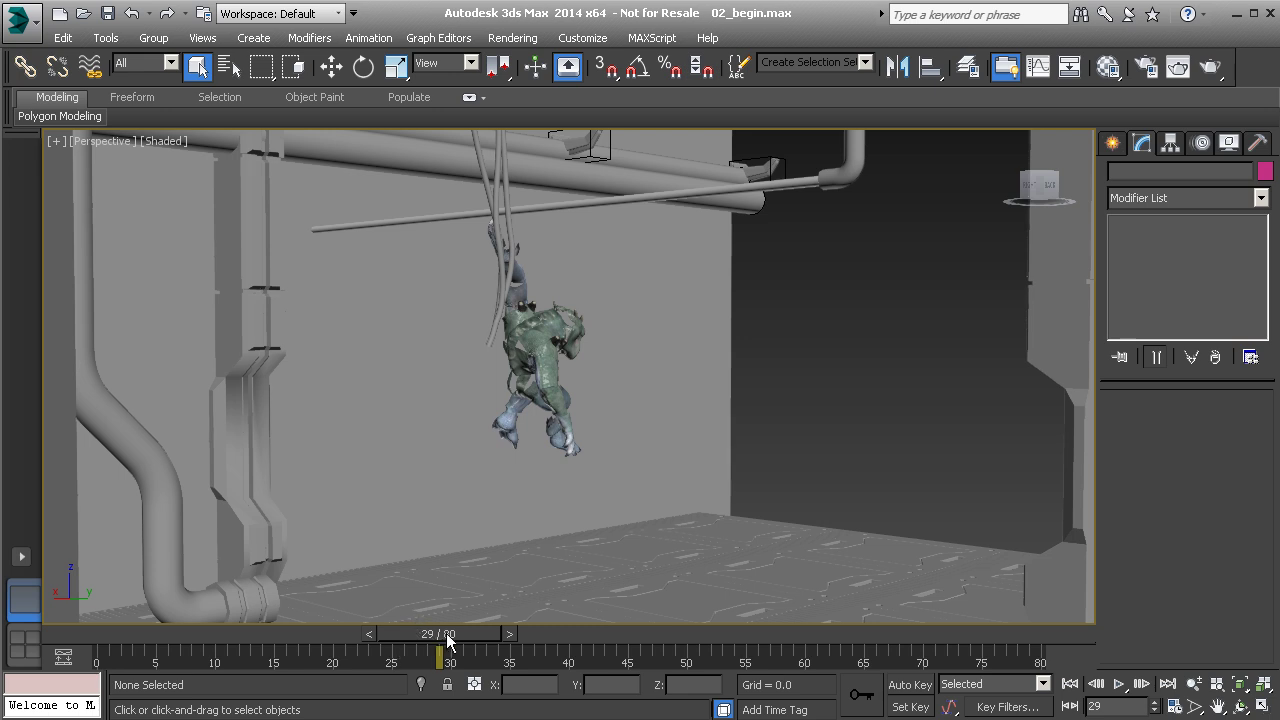
pyautogui.press('Escape')
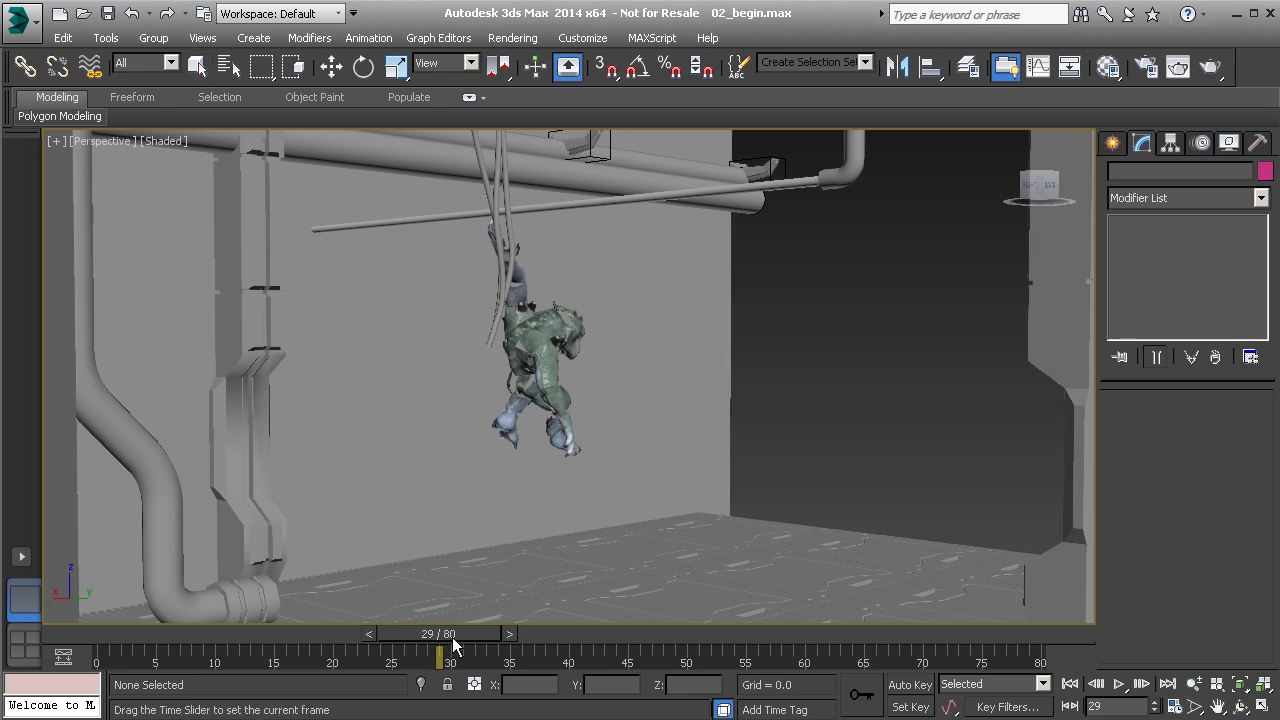
pyautogui.moveTo(455, 647); pyautogui.dragTo(238, 640)
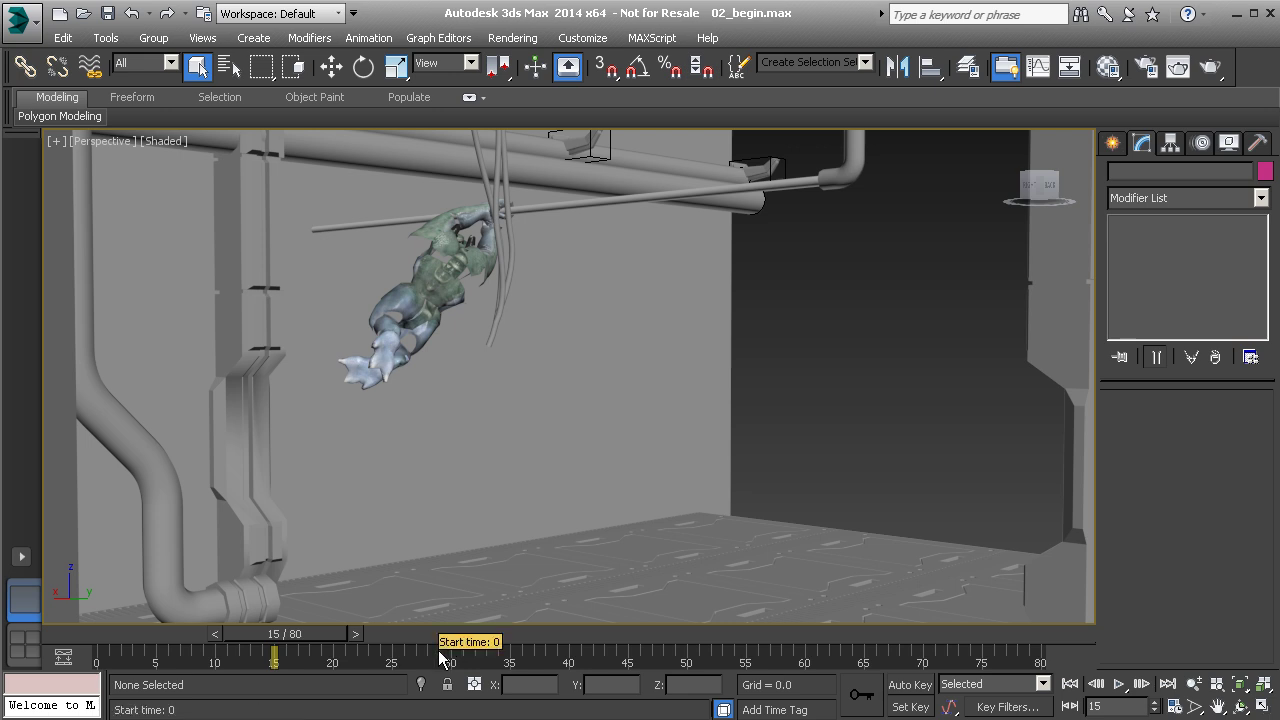
# - Shift the animation start to frame 8, shorten the range to 50 frames, and play it
pyautogui.keyDown('ctrl'); pyautogui.keyDown('alt'); pyautogui.moveTo(440, 655); pyautogui.dragTo(350, 680); pyautogui.keyUp('alt'); pyautogui.keyUp('ctrl')
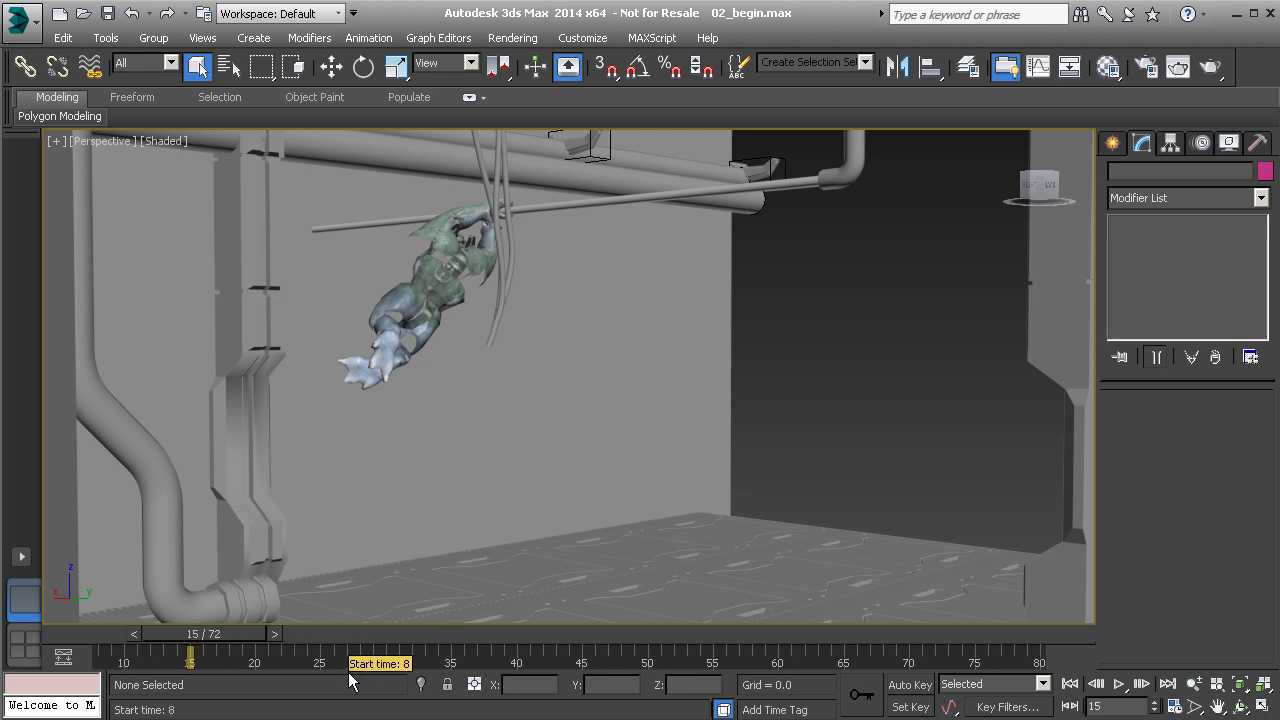
pyautogui.keyDown('ctrl'); pyautogui.keyDown('alt'); pyautogui.moveTo(349, 680); pyautogui.dragTo(347, 676); pyautogui.keyUp('alt'); pyautogui.keyUp('ctrl')
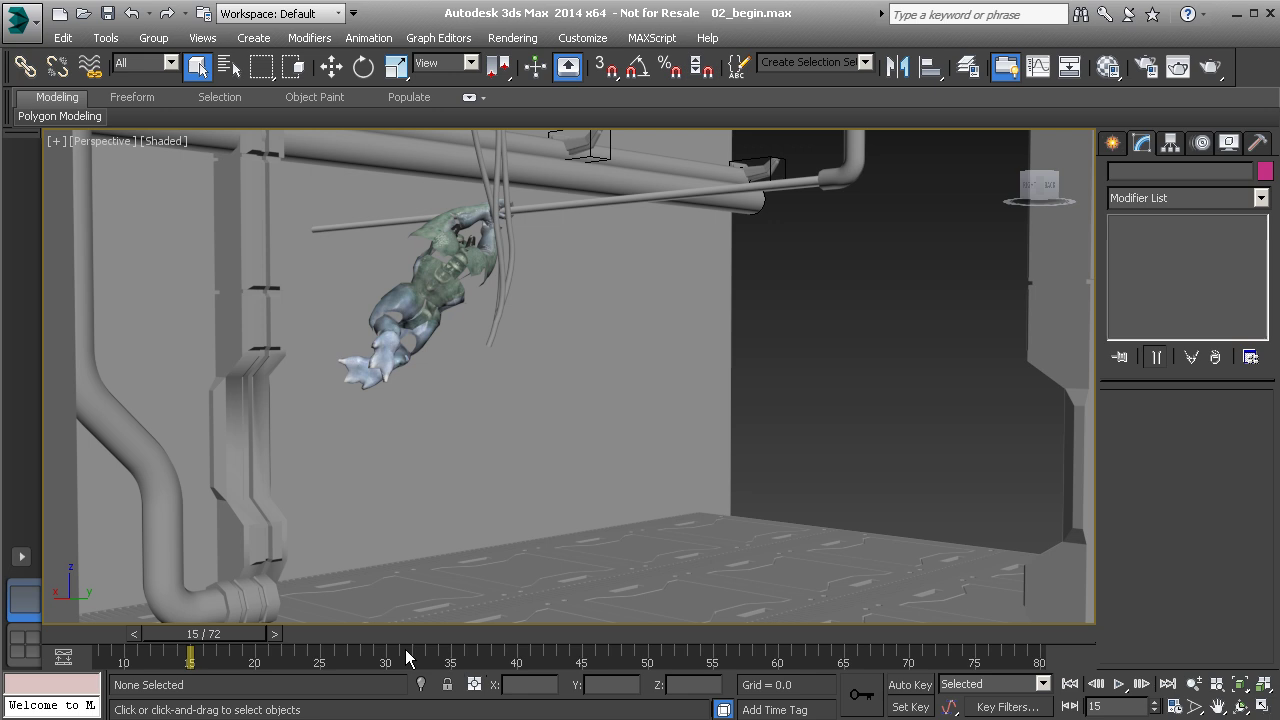
pyautogui.keyDown('ctrl'); pyautogui.keyDown('alt'); pyautogui.moveTo(407, 657); pyautogui.dragTo(690, 674, button='right'); pyautogui.keyUp('alt'); pyautogui.keyUp('ctrl')
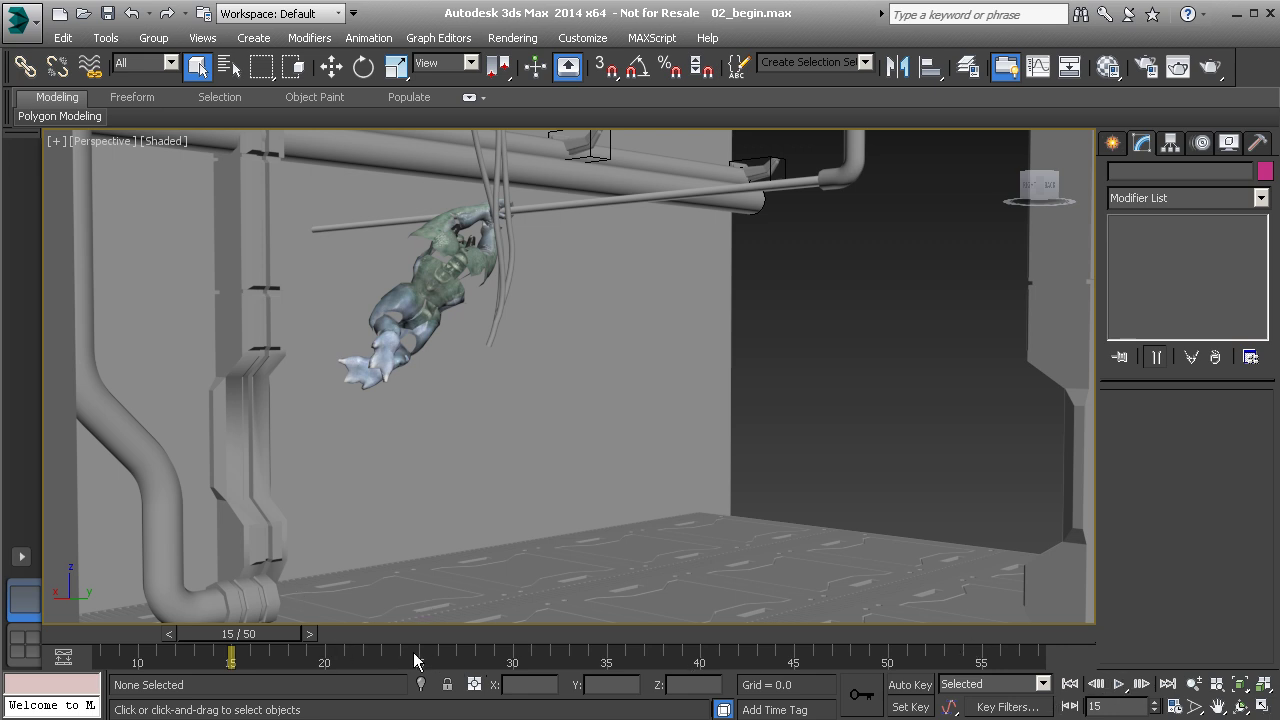
pyautogui.click(1118, 684)
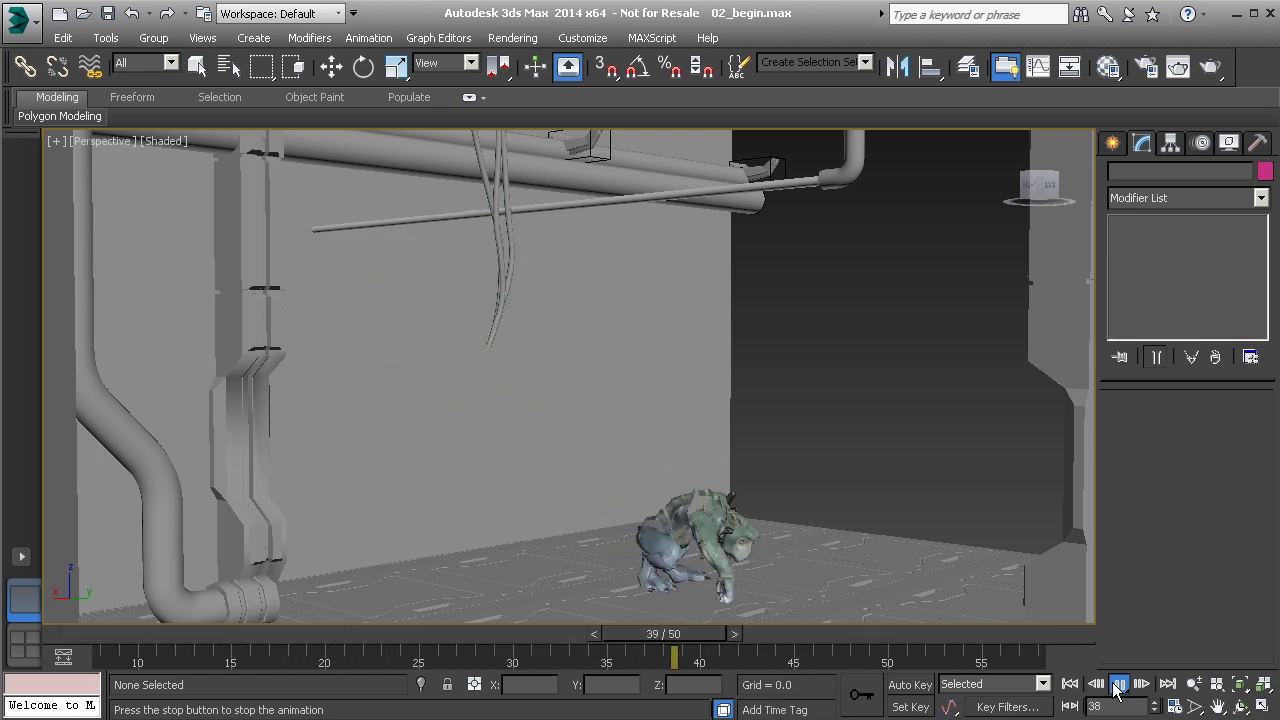
# - Stop playback, replay the 50-frame loop, and halt it on frame 33
pyautogui.click(1117, 684)
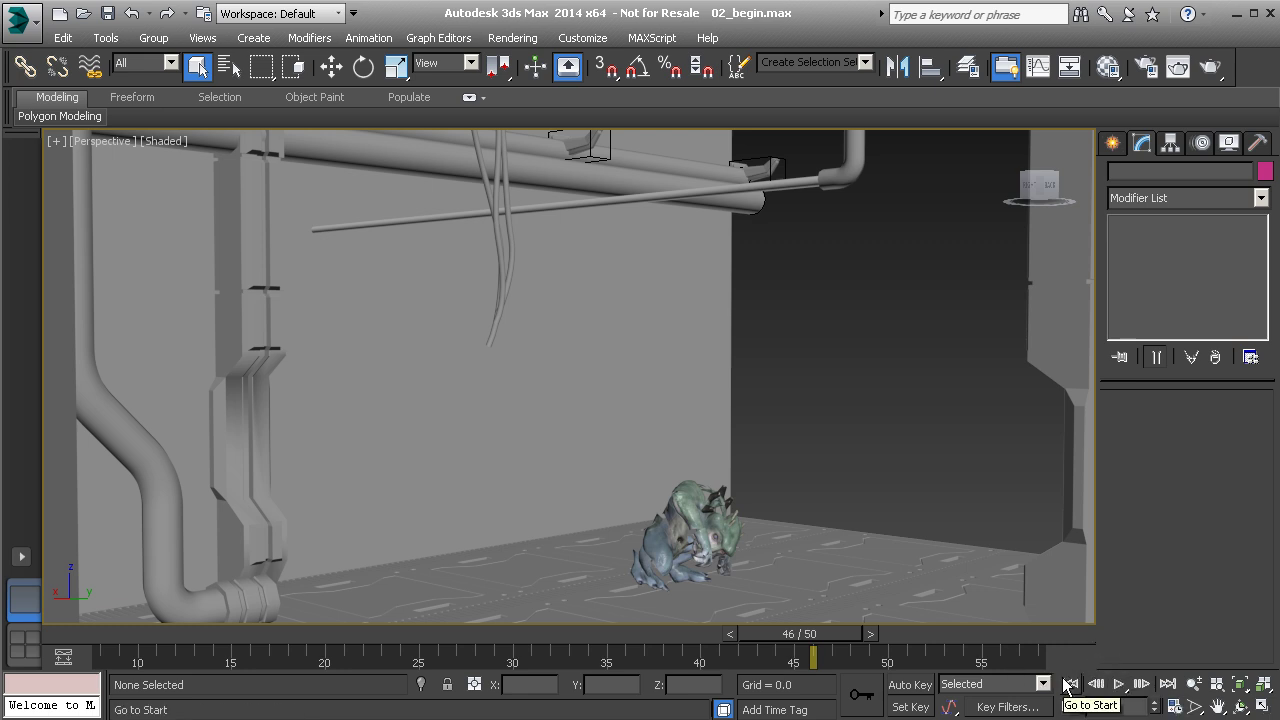
pyautogui.click(1119, 686)
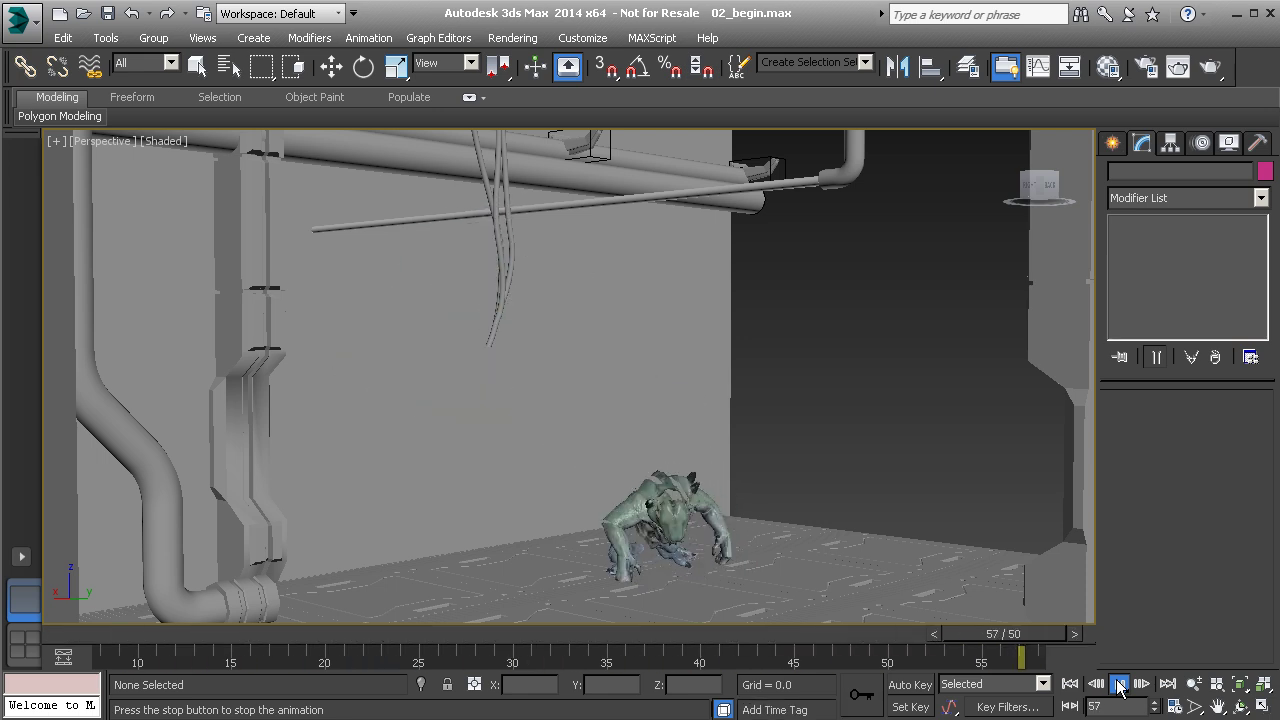
pyautogui.click(1119, 686)
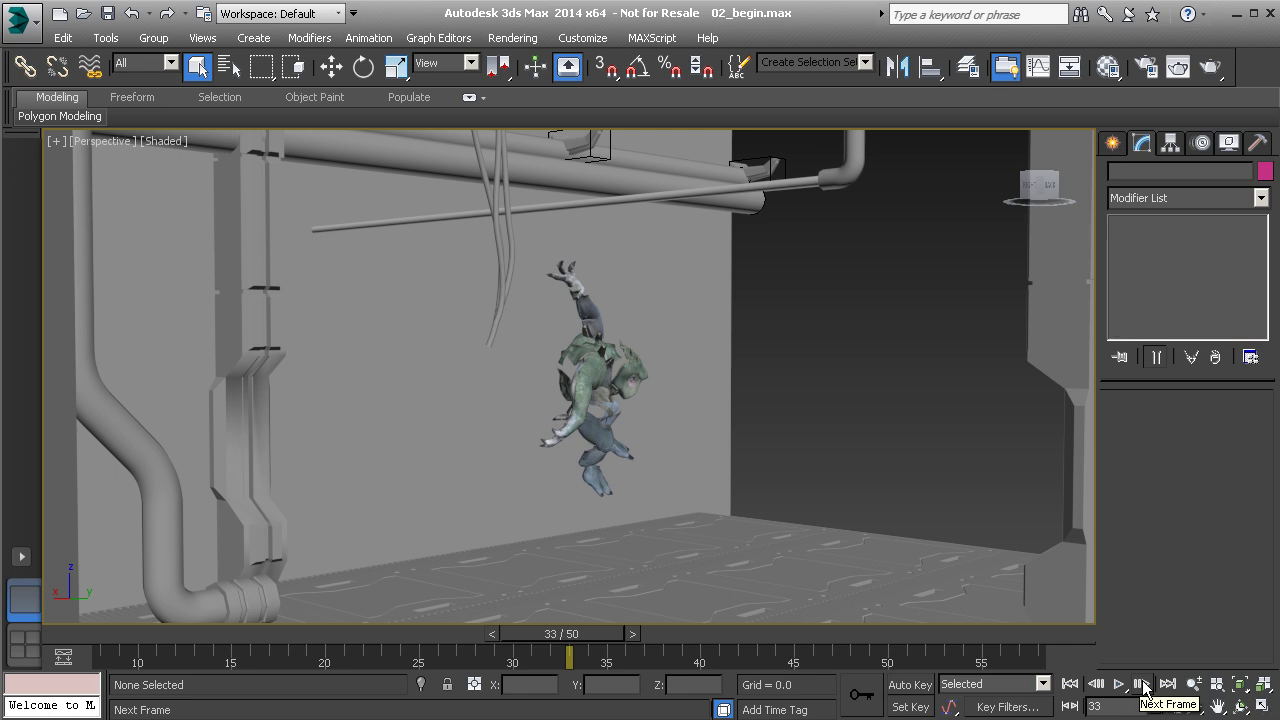
# - Advance the animation four frames, one frame at a time
pyautogui.click(1141, 684)
pyautogui.click(1141, 684)
pyautogui.click(1141, 684)
pyautogui.click(1141, 684)
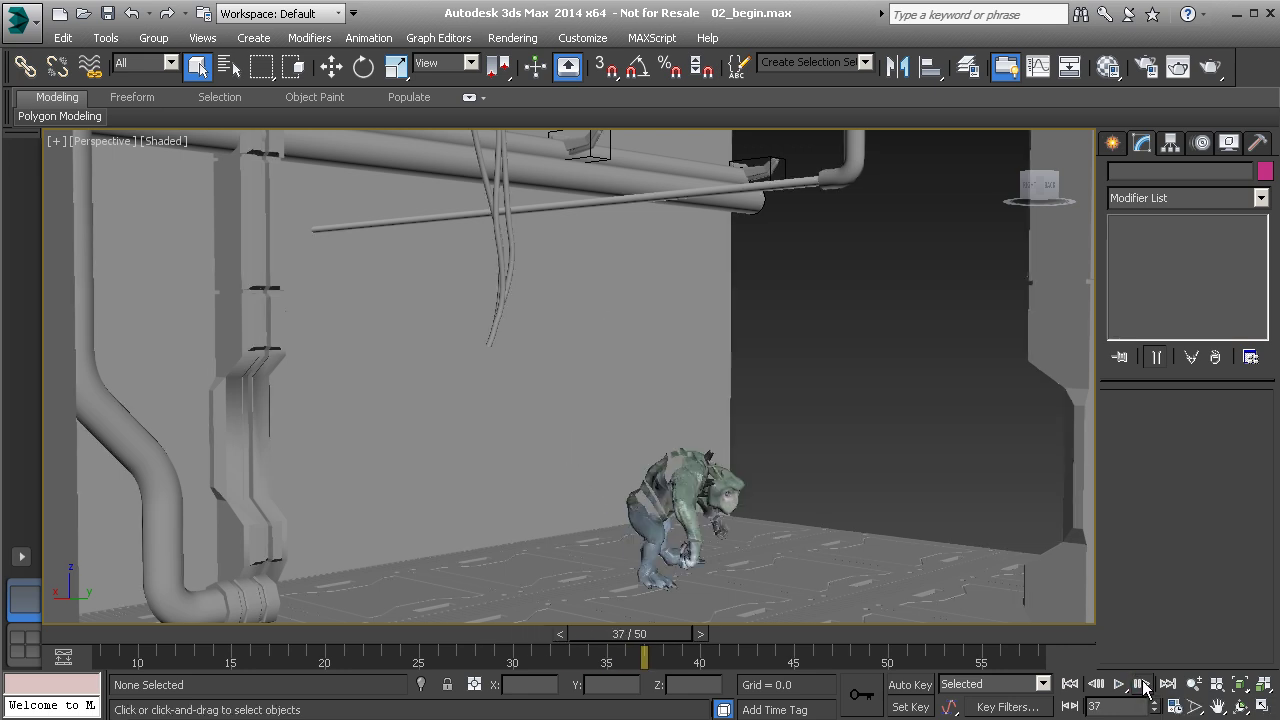
pyautogui.click(1141, 684)
# - Step back thirteen frames, then jump to the range start and finish on frame 58
pyautogui.click(1098, 684)
pyautogui.click(1098, 684)
pyautogui.click(1098, 684)
pyautogui.click(1098, 684)
pyautogui.click(1098, 684)
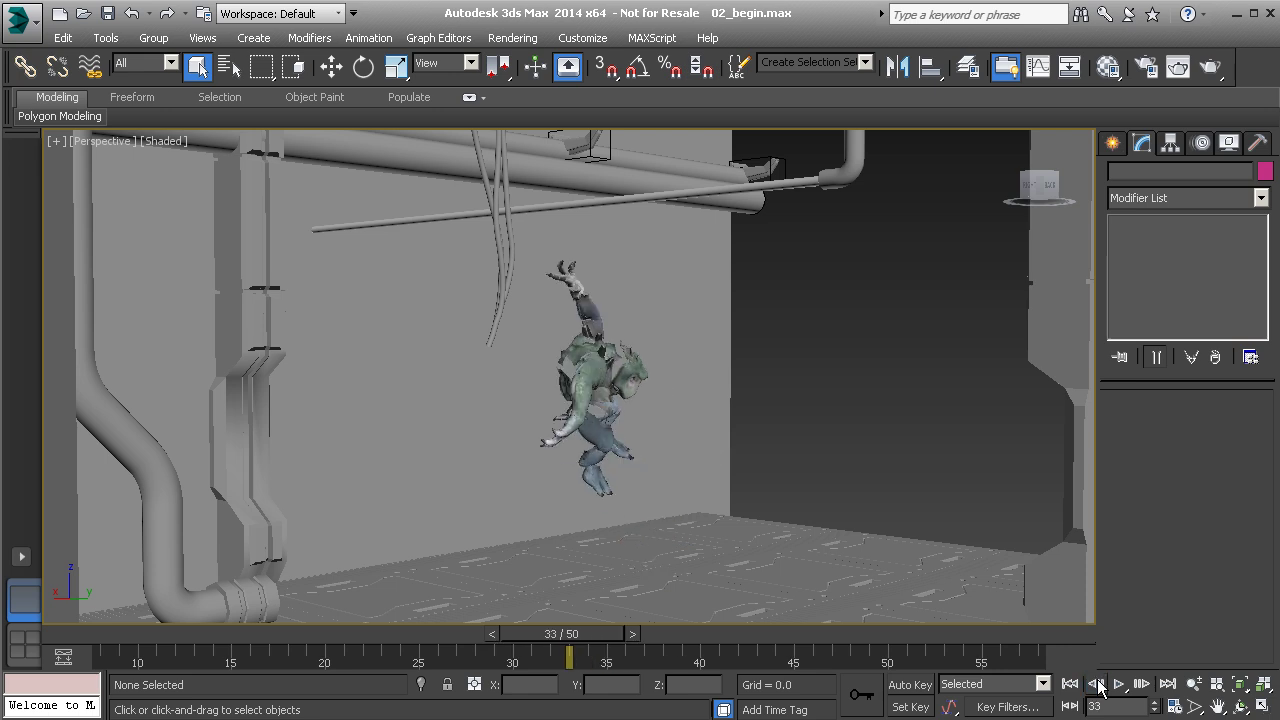
pyautogui.click(1098, 684)
pyautogui.click(1098, 684)
pyautogui.click(1098, 684)
pyautogui.click(1098, 684)
pyautogui.click(1098, 684)
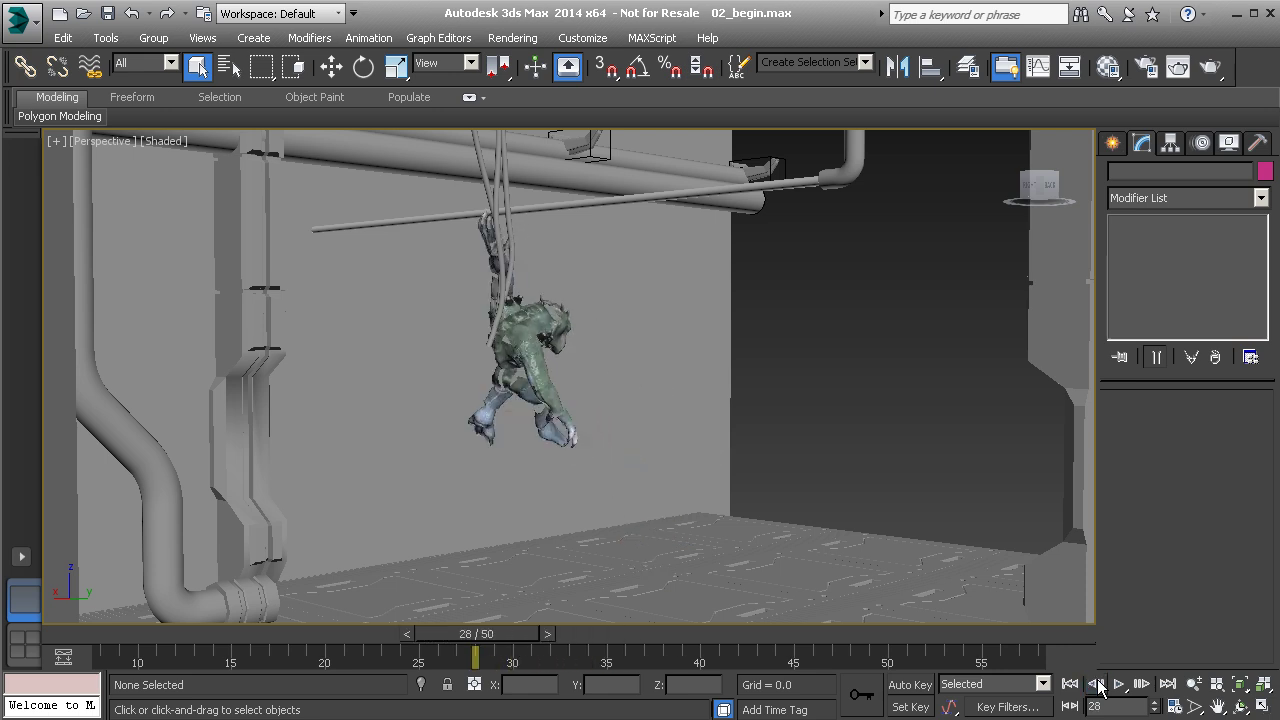
pyautogui.click(1098, 684)
pyautogui.click(1098, 684)
pyautogui.click(1098, 684)
pyautogui.click(1098, 684)
pyautogui.click(1098, 684)
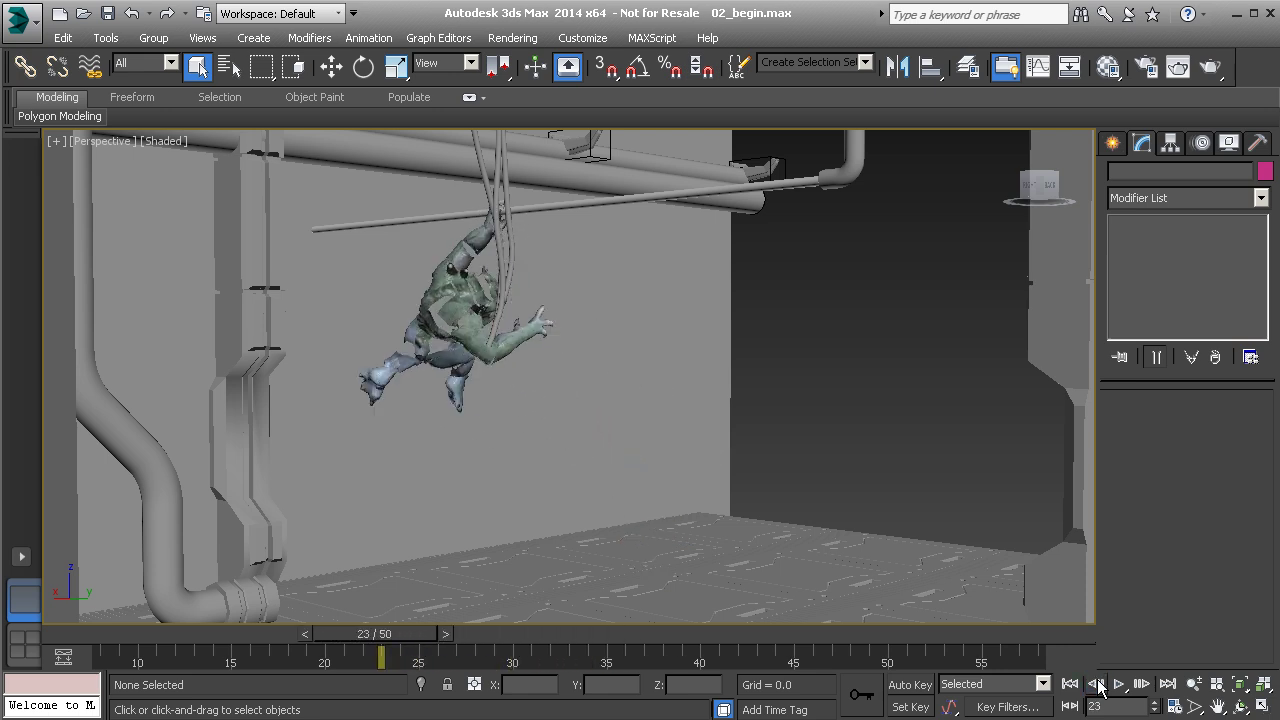
pyautogui.click(1098, 684)
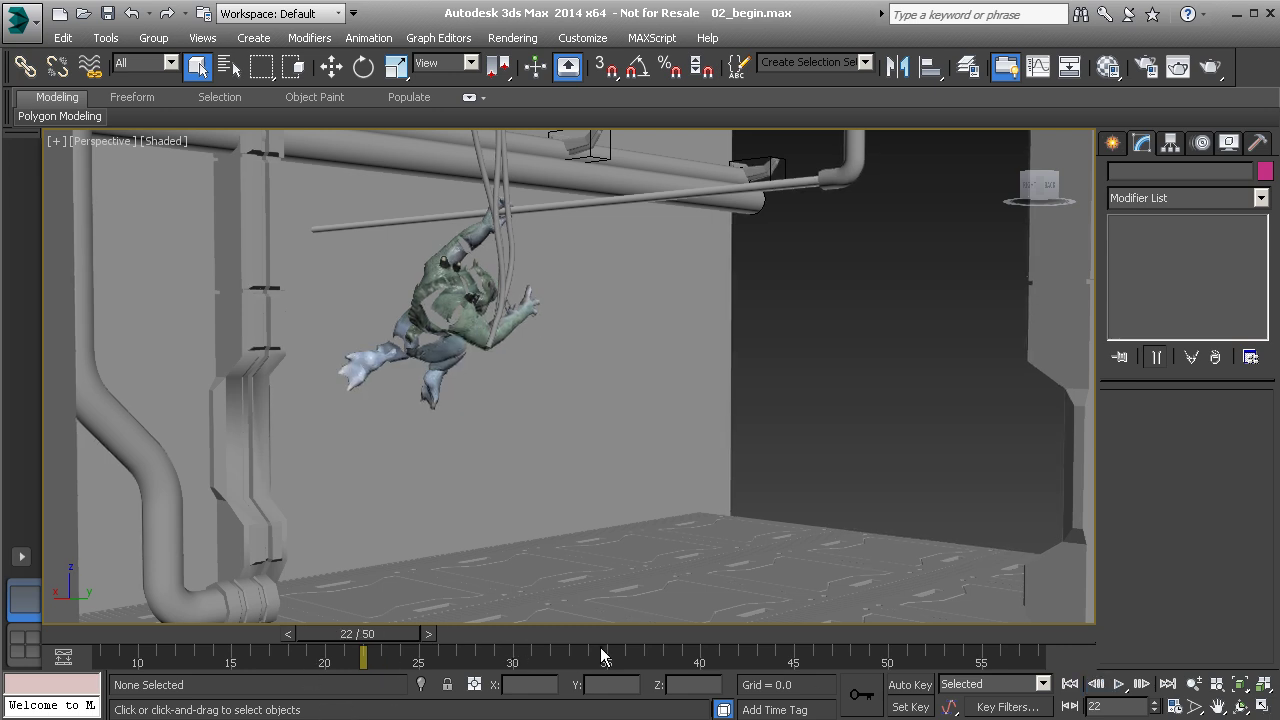
pyautogui.click(1069, 685)
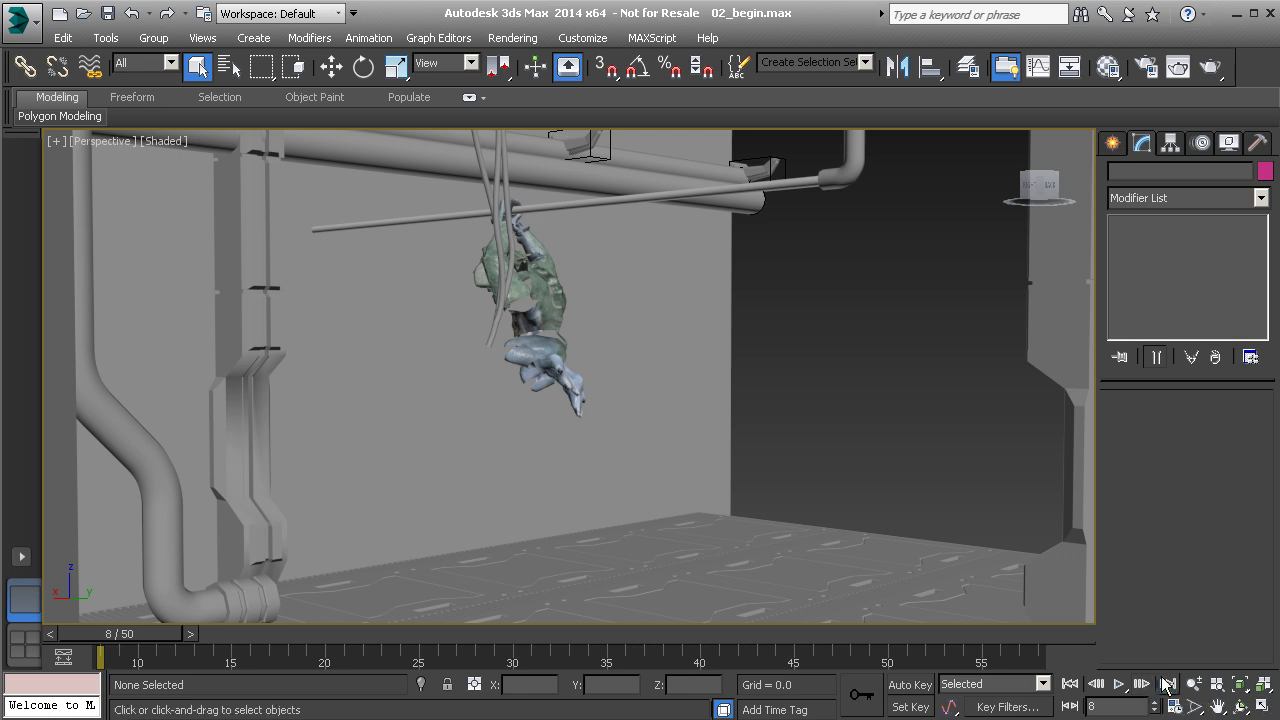
pyautogui.click(1166, 684)
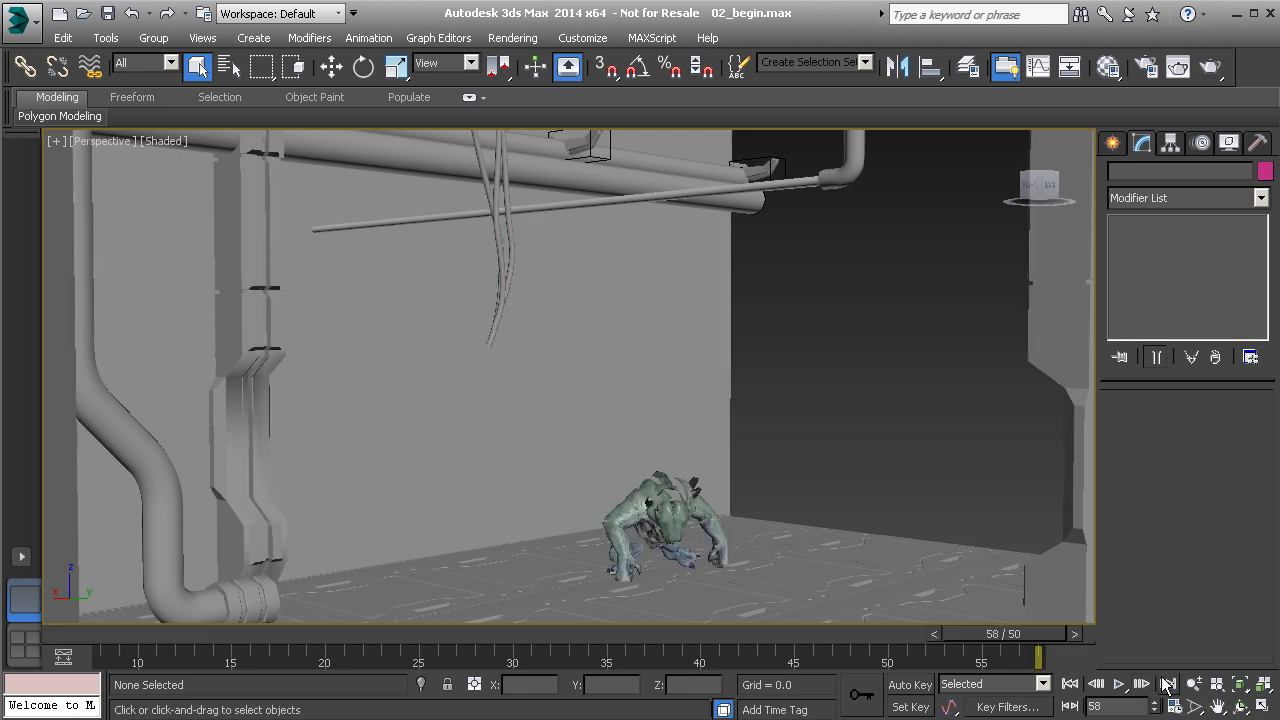
# - Turn on Key Mode so frame stepping jumps between animation keys
pyautogui.click(1070, 707)
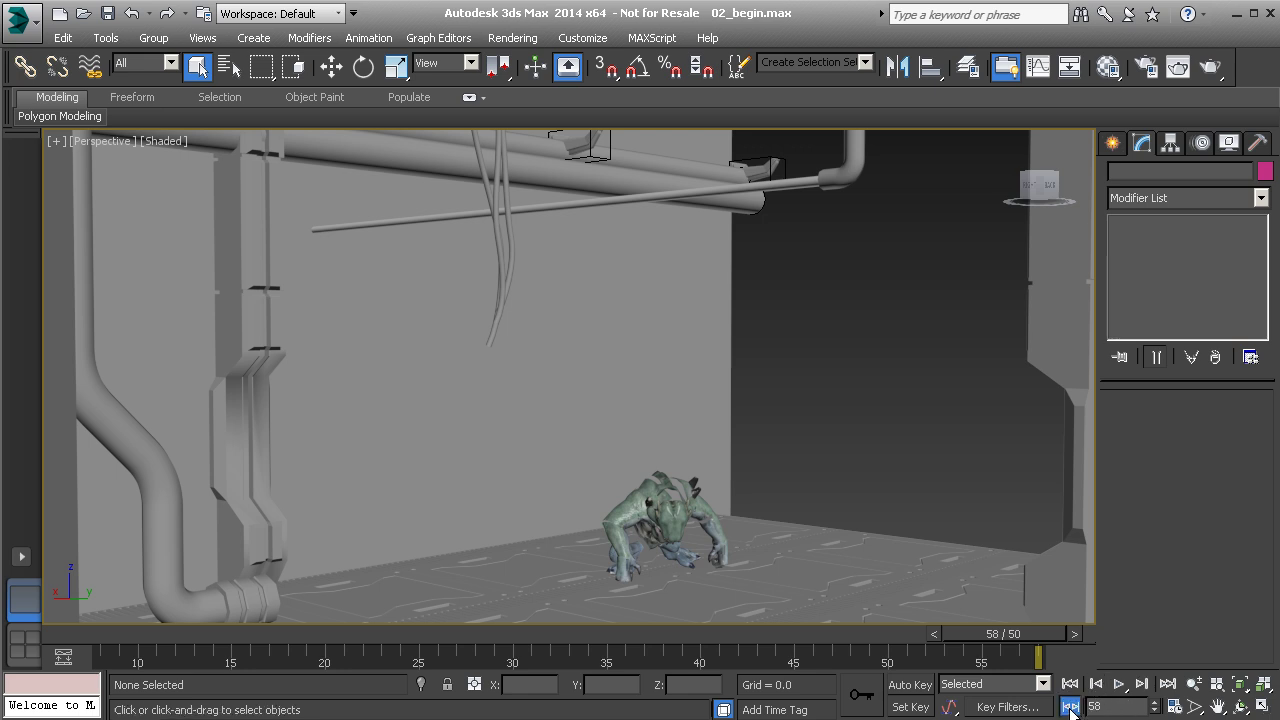
pyautogui.click(1070, 707)
pyautogui.click(1070, 707)
# - Unhide the Controls layer in the Layer Manager to reveal the rig controls
pyautogui.click(105, 38)
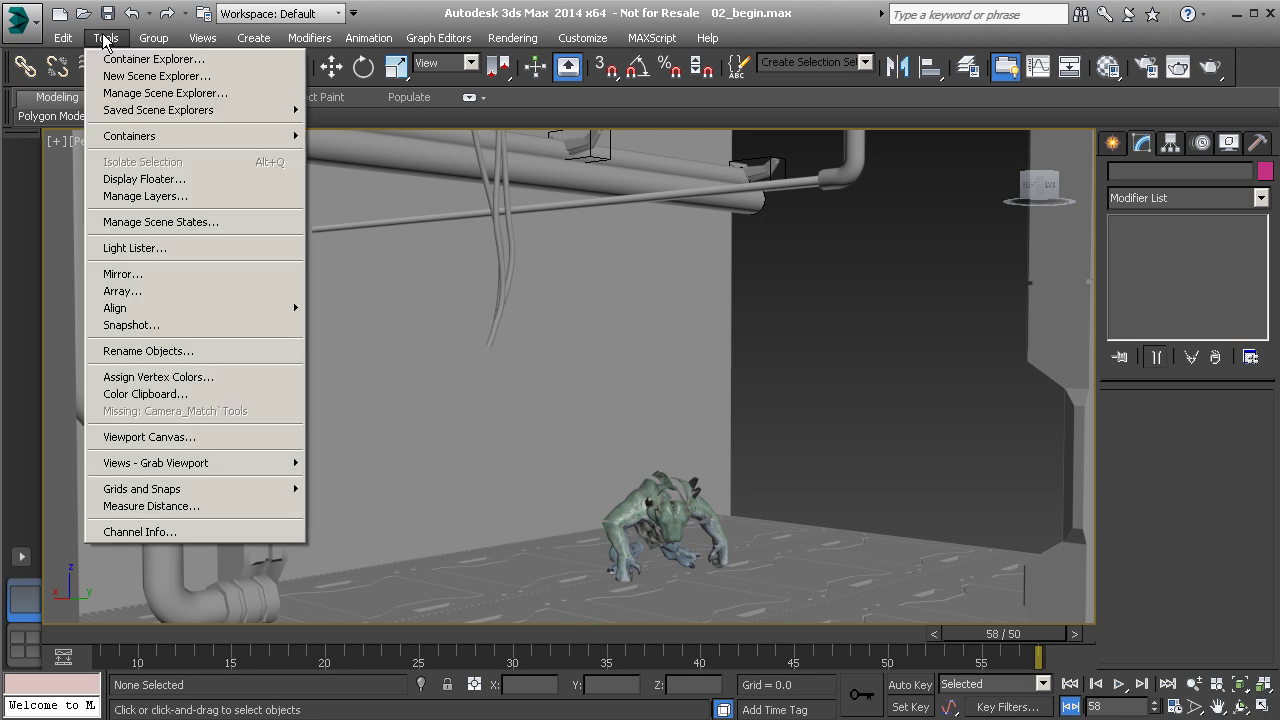
pyautogui.click(172, 205)
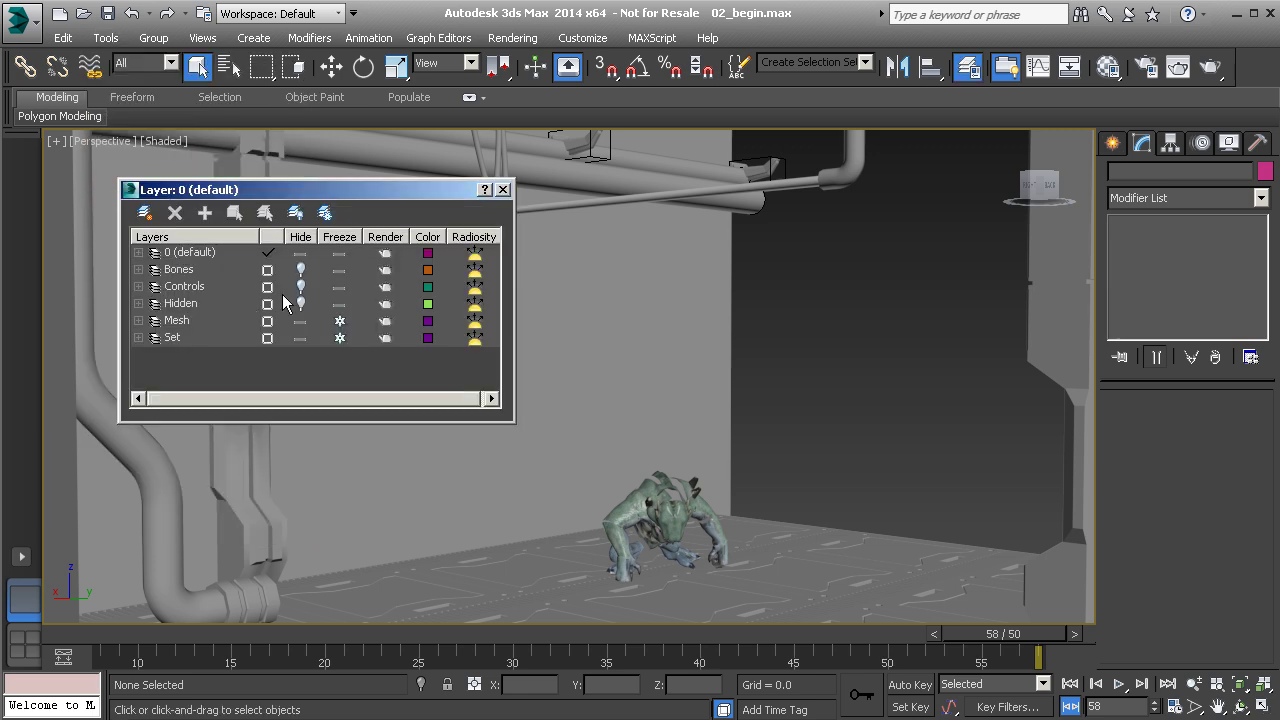
pyautogui.click(302, 285)
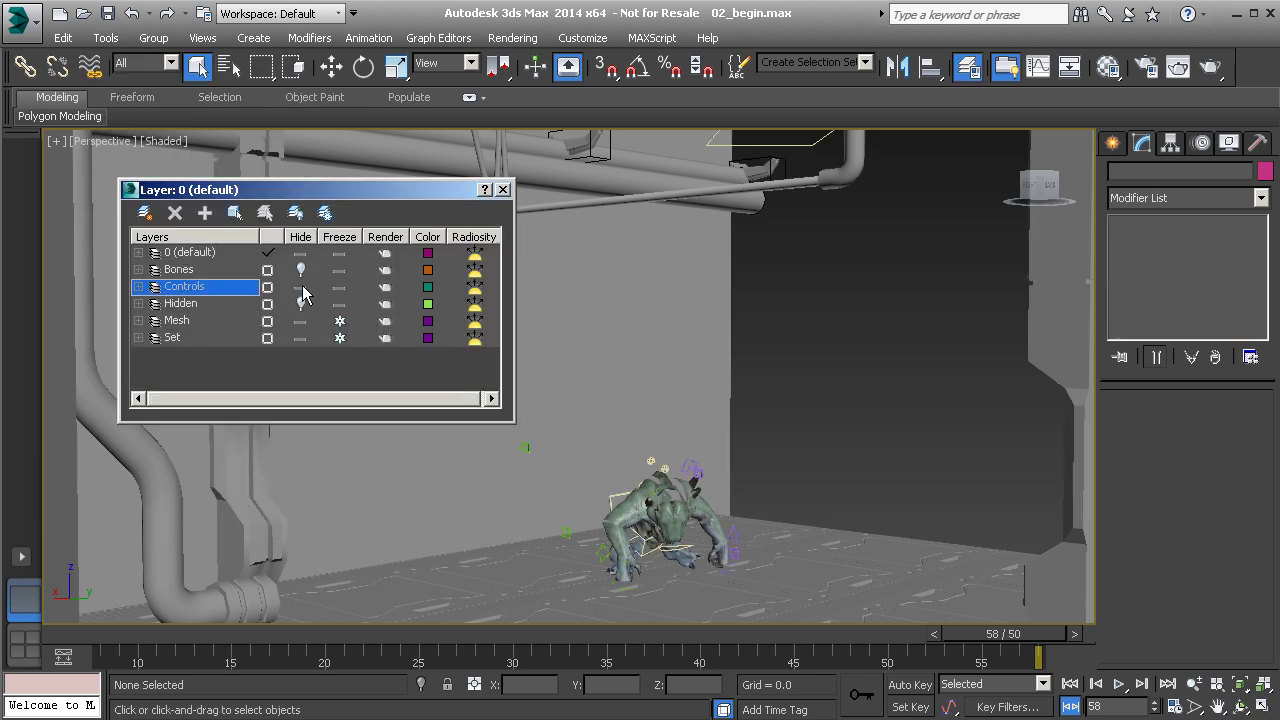
# - Select the Anim_R_Arm01 arm control and zoom and pan to frame the creature
pyautogui.click(601, 556)
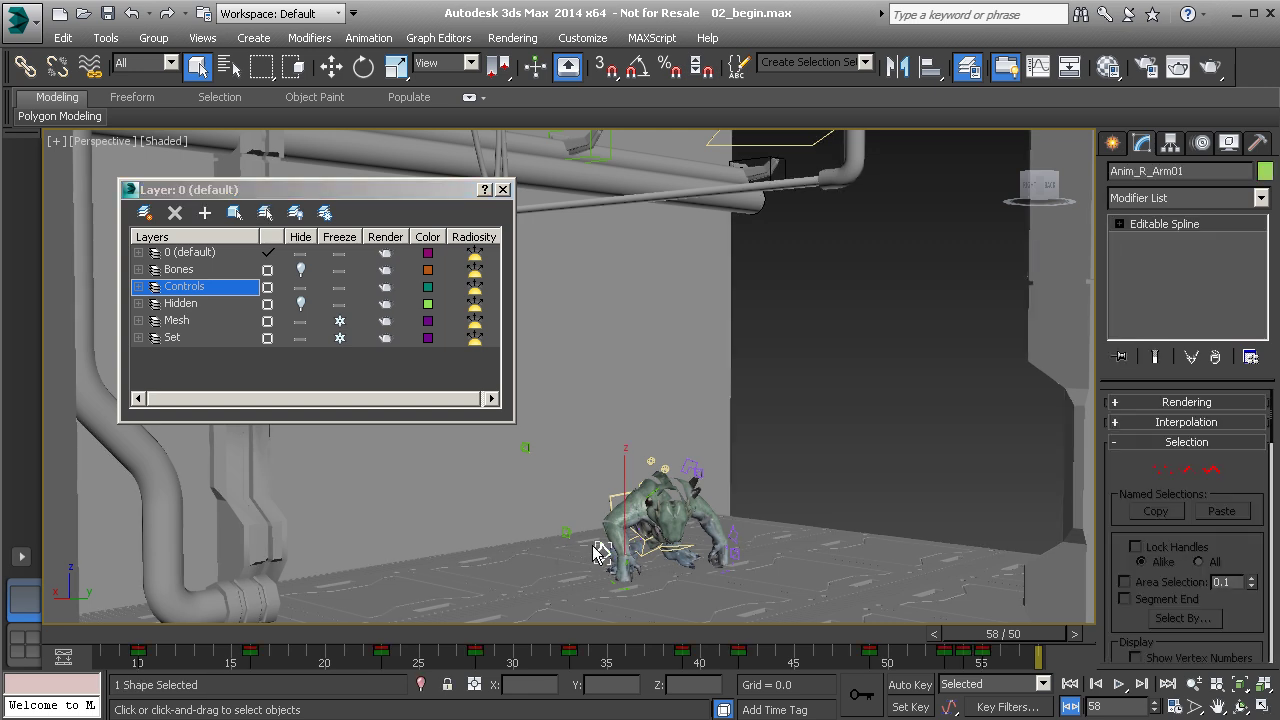
pyautogui.scroll(5, 598, 552)
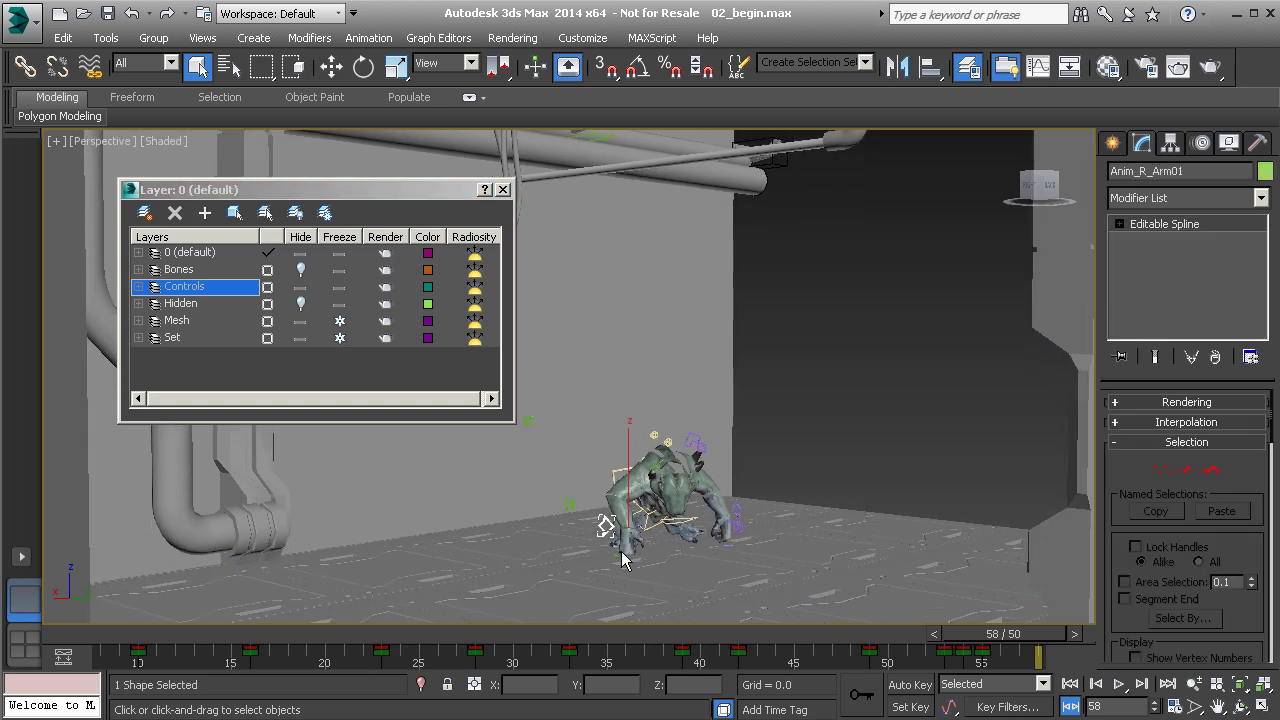
pyautogui.scroll(4, 645, 466)
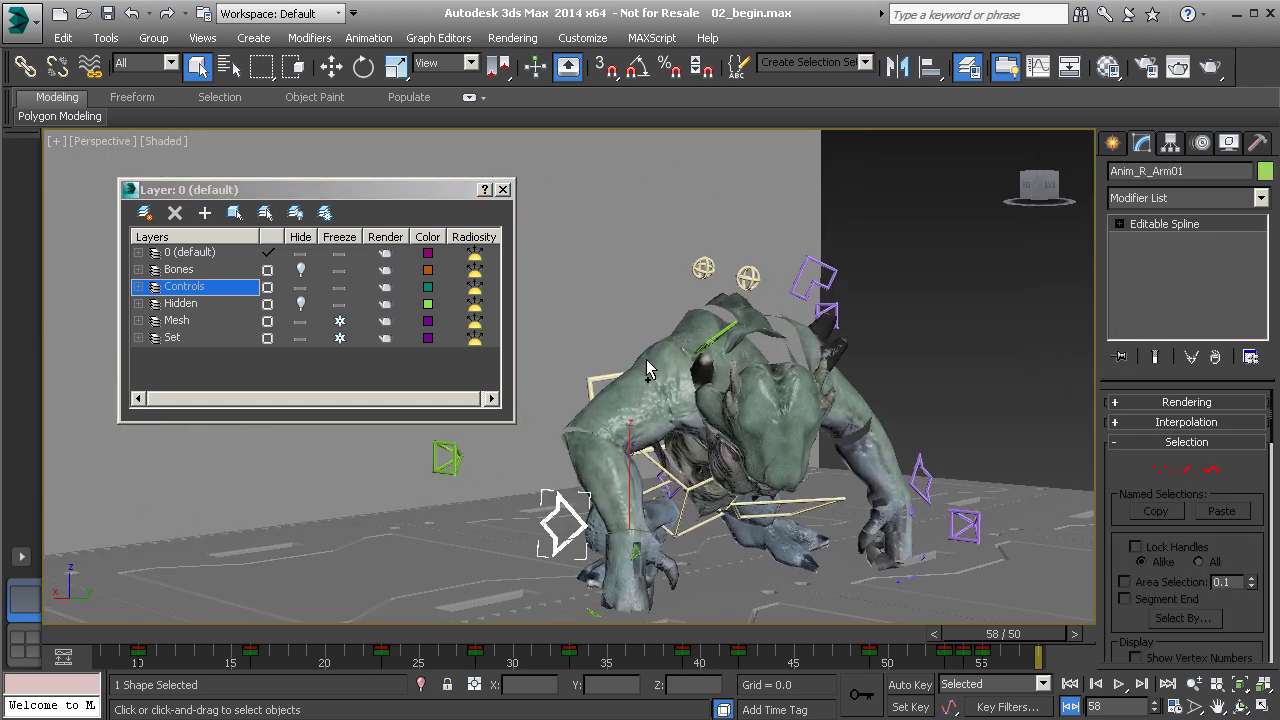
pyautogui.scroll(5, 648, 368)
pyautogui.scroll(-8, 720, 300)
pyautogui.moveTo(725, 285); pyautogui.dragTo(647, 507, button='middle')
pyautogui.scroll(4, 705, 372)
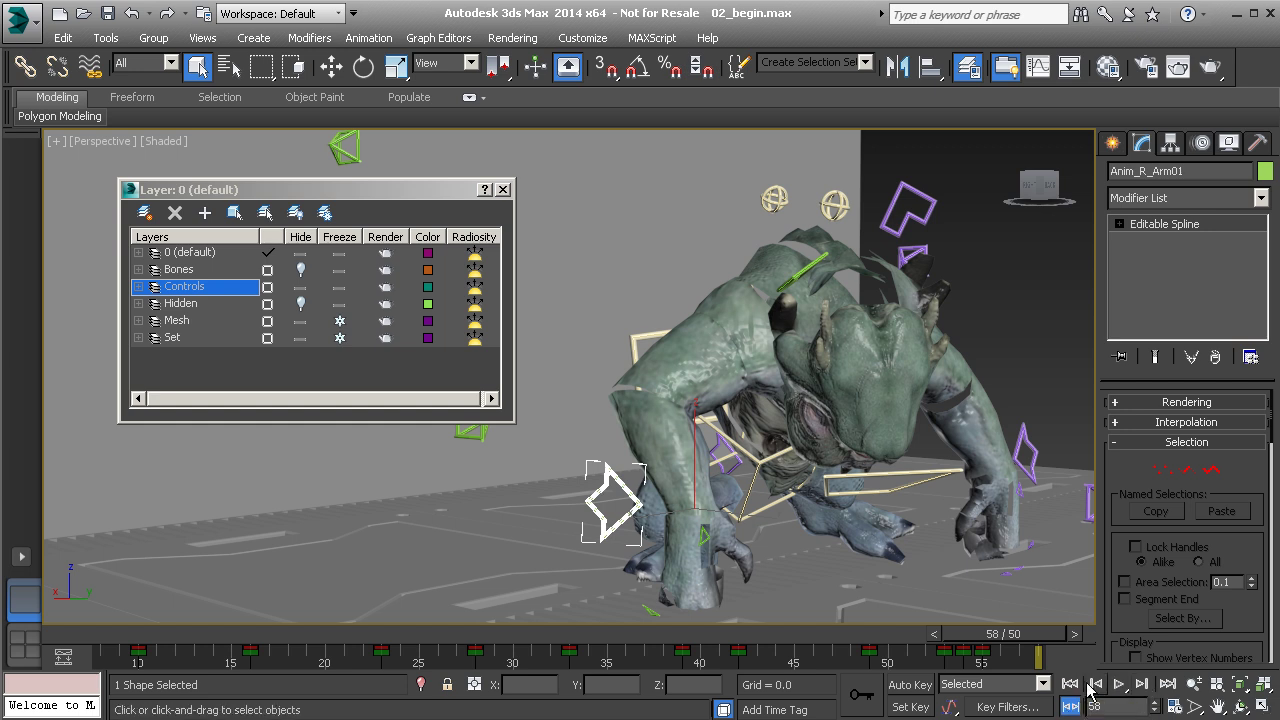
# - Step back through eight earlier animation keys
pyautogui.click(1096, 684)
pyautogui.click(1096, 684)
pyautogui.click(1096, 684)
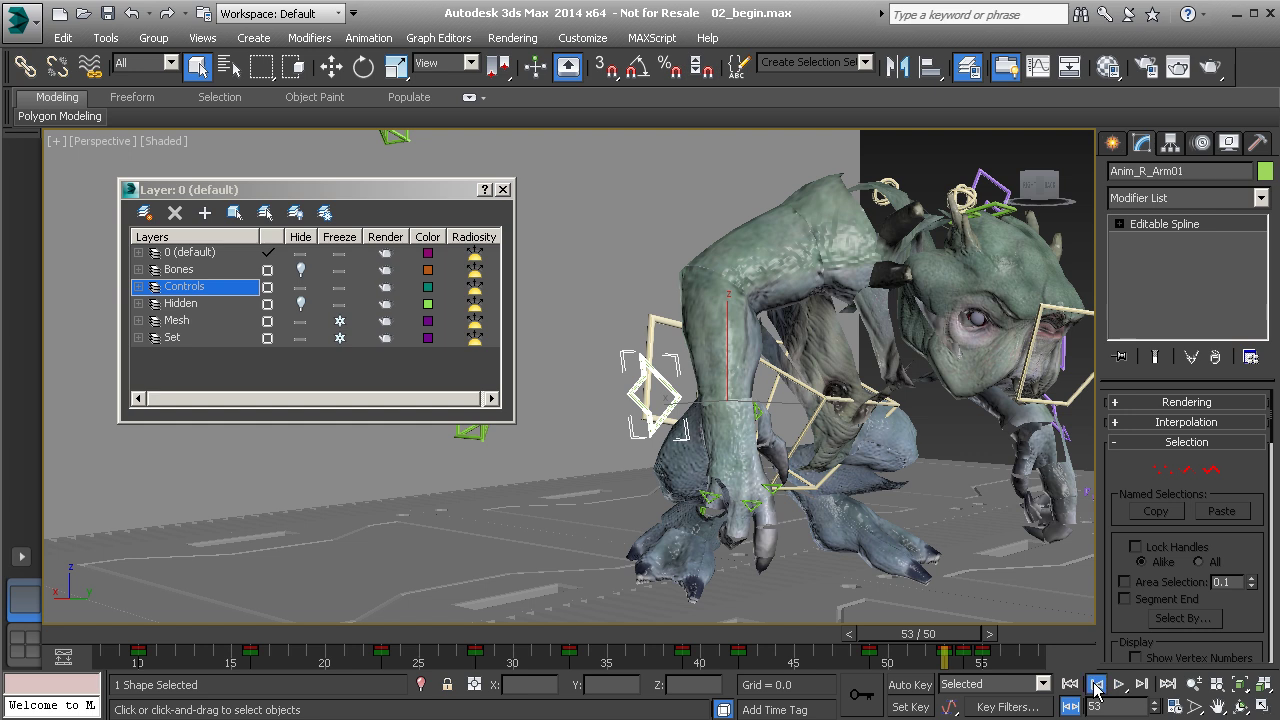
pyautogui.click(1096, 684)
pyautogui.click(1096, 684)
pyautogui.click(1096, 684)
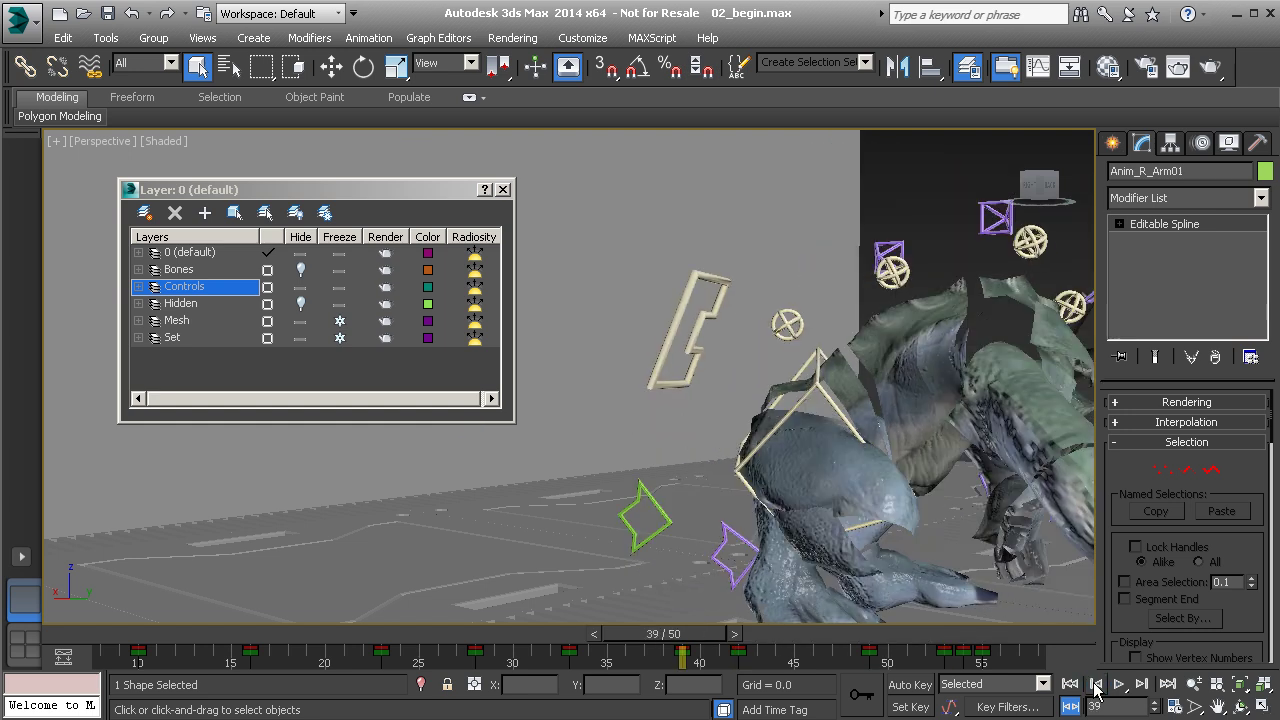
pyautogui.click(1096, 684)
pyautogui.click(1096, 684)
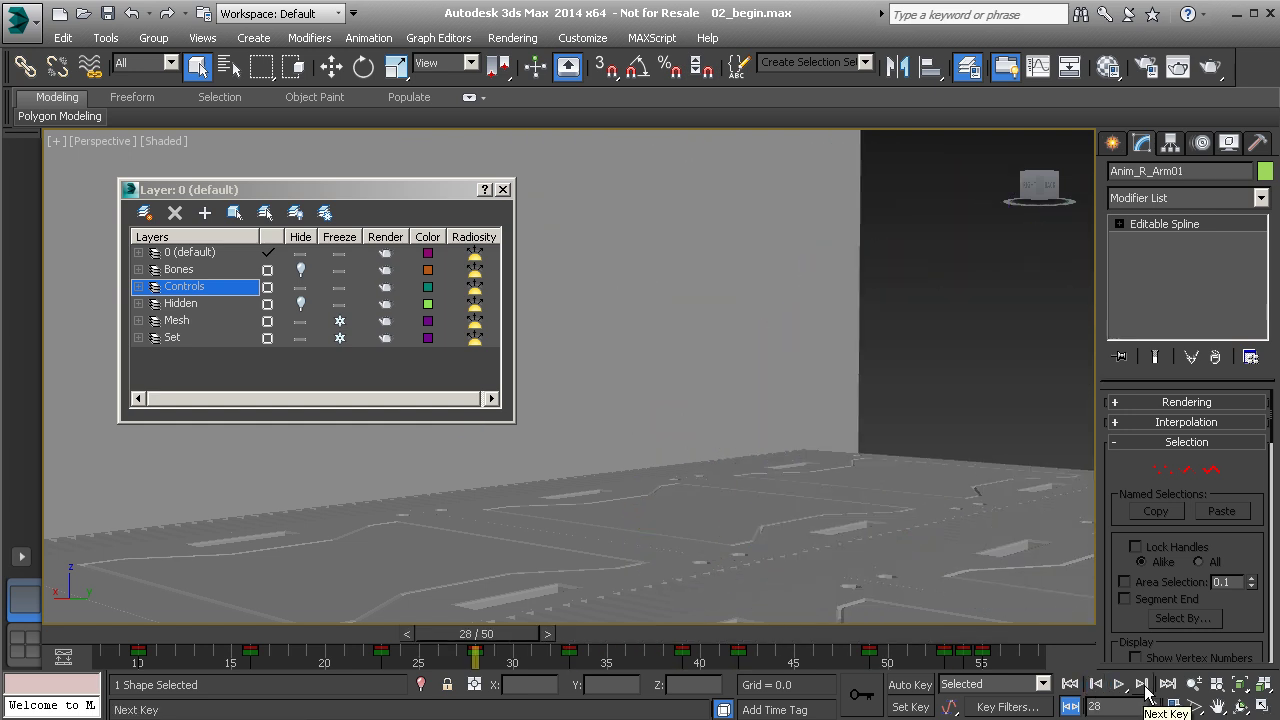
# - Advance key by key through frame 42 to frame 49, and toggle Key Mode
pyautogui.click(1141, 684)
pyautogui.click(1143, 686)
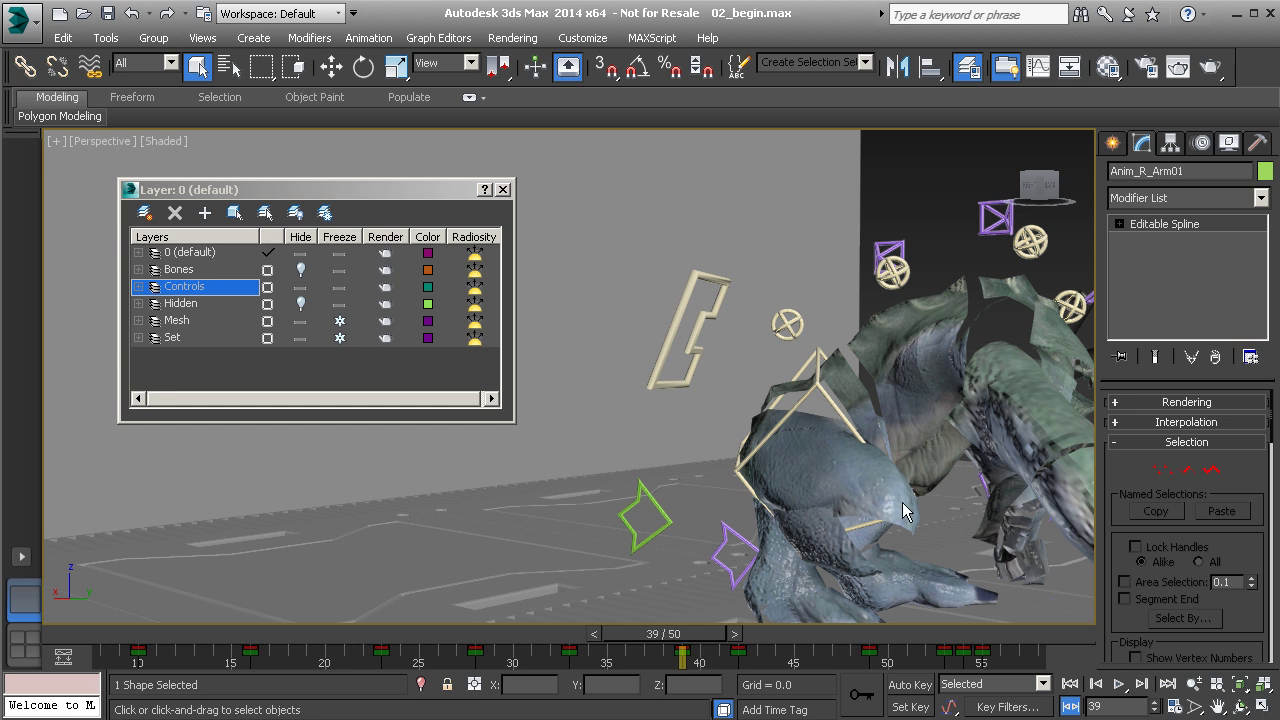
pyautogui.scroll(-6, 838, 516)
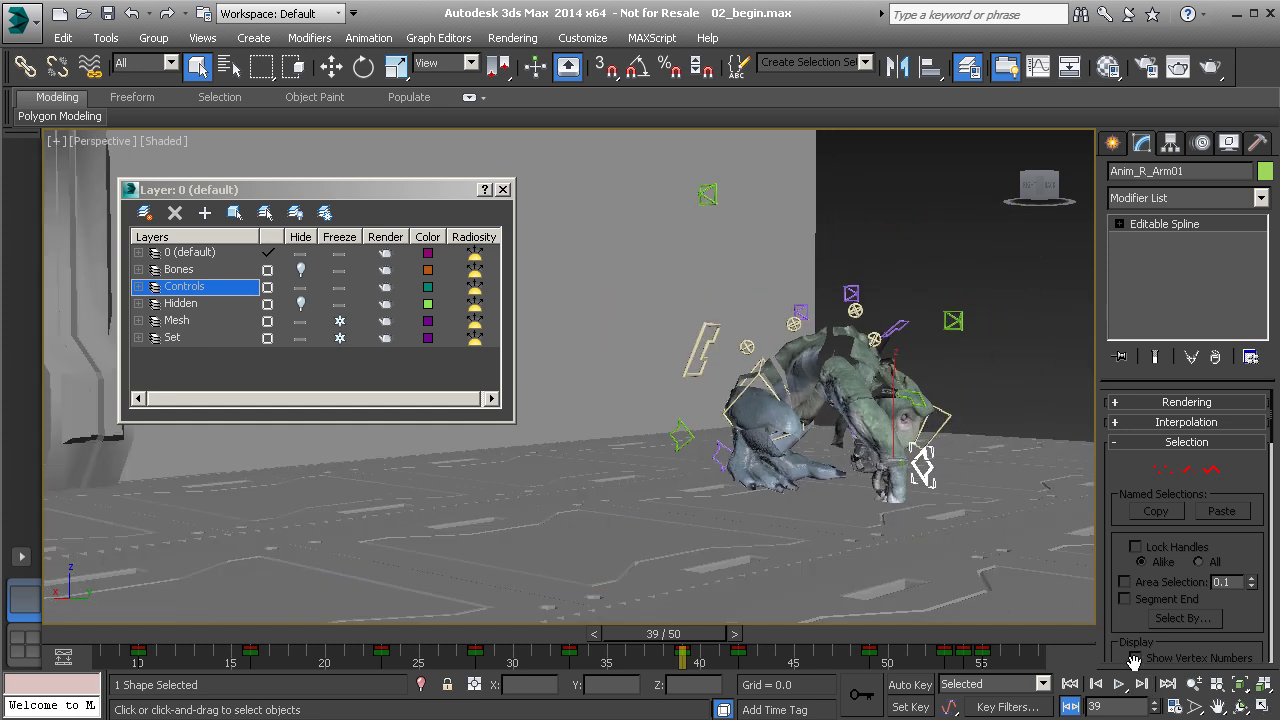
pyautogui.click(1146, 686)
pyautogui.click(1143, 684)
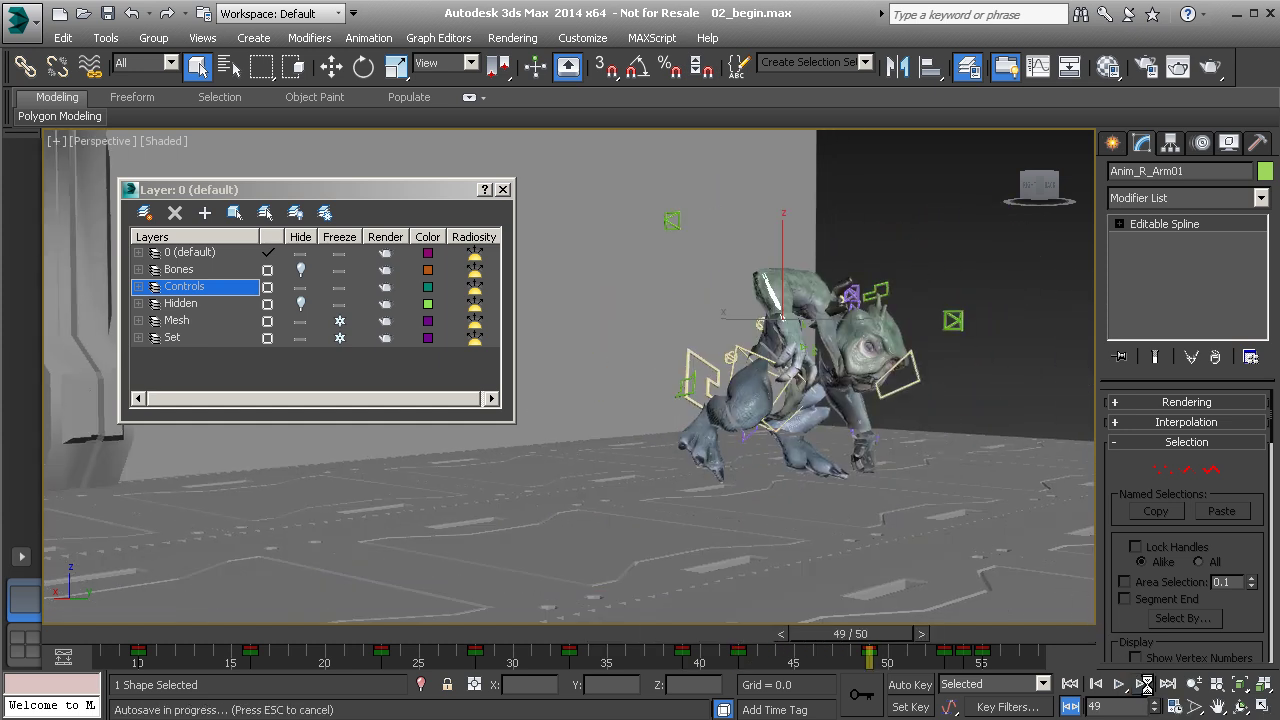
pyautogui.click(1073, 705)
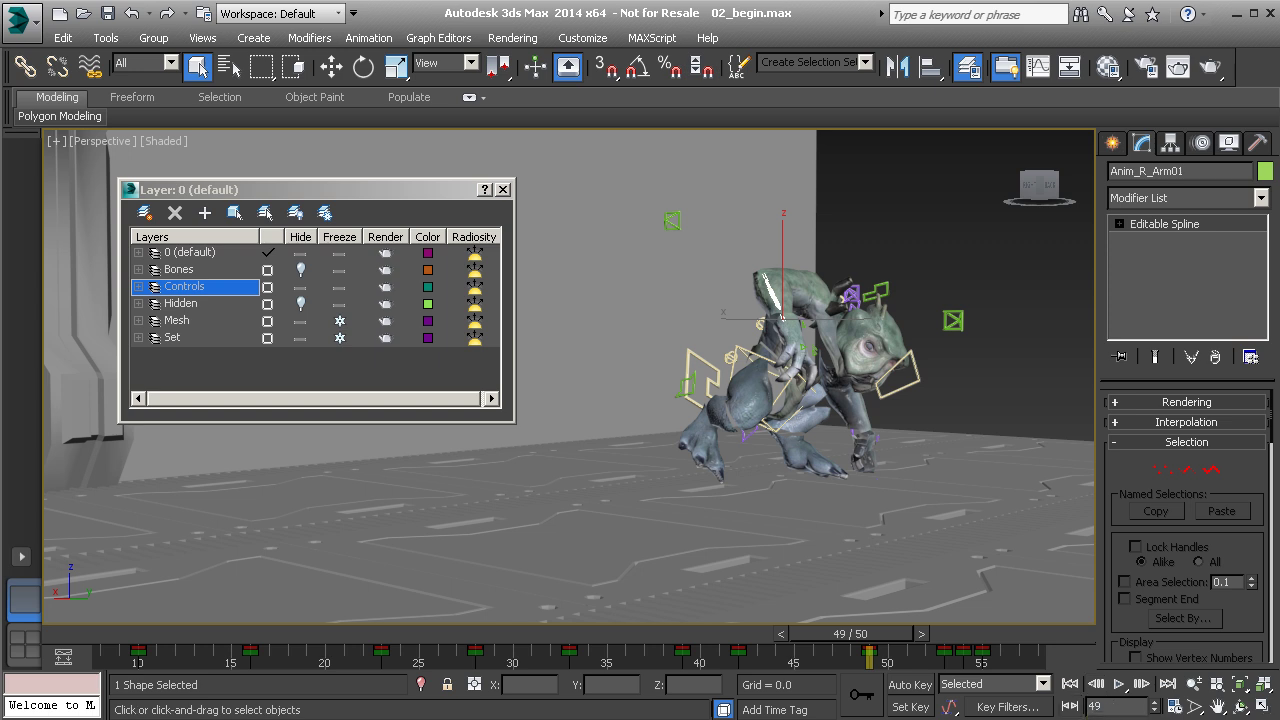
# - Jump to frame 15, orbit to show the creature by the pipes, and close the Layer Manager
pyautogui.click(1106, 707)
pyautogui.write('15')
pyautogui.press('Return')
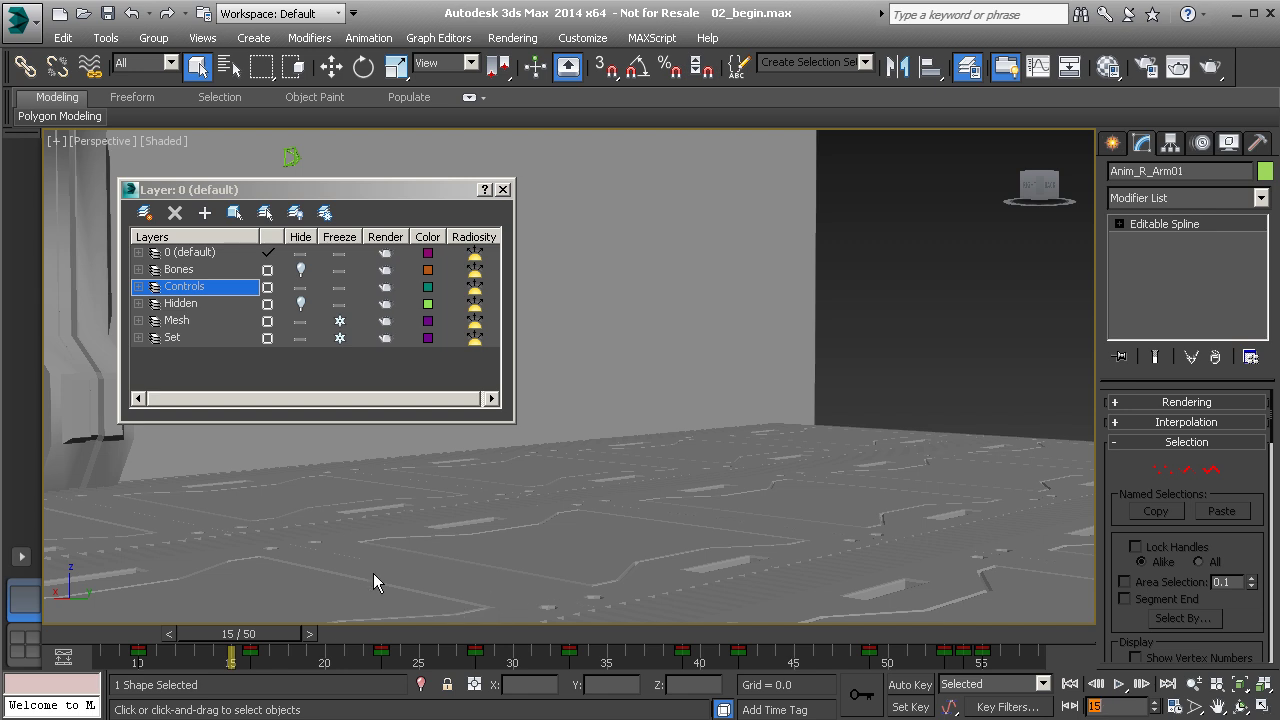
pyautogui.keyDown('alt'); pyautogui.moveTo(714, 262); pyautogui.dragTo(782, 413, button='middle'); pyautogui.keyUp('alt')
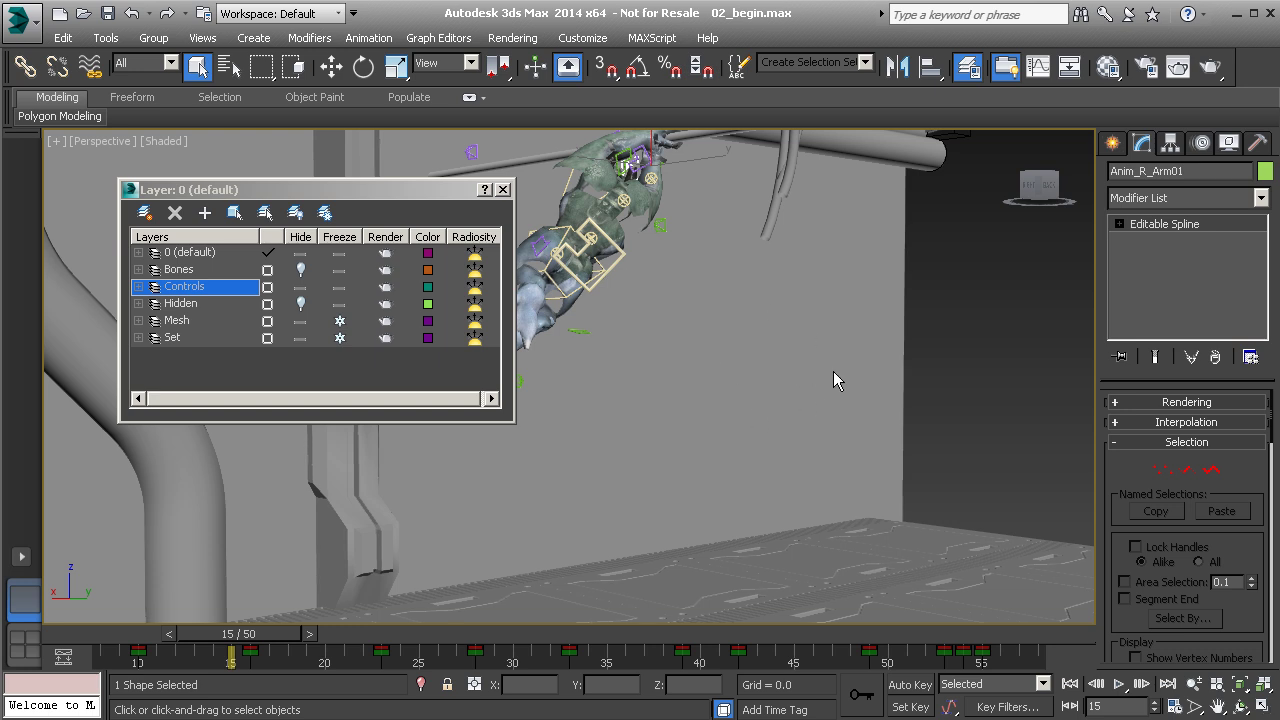
pyautogui.click(502, 189)
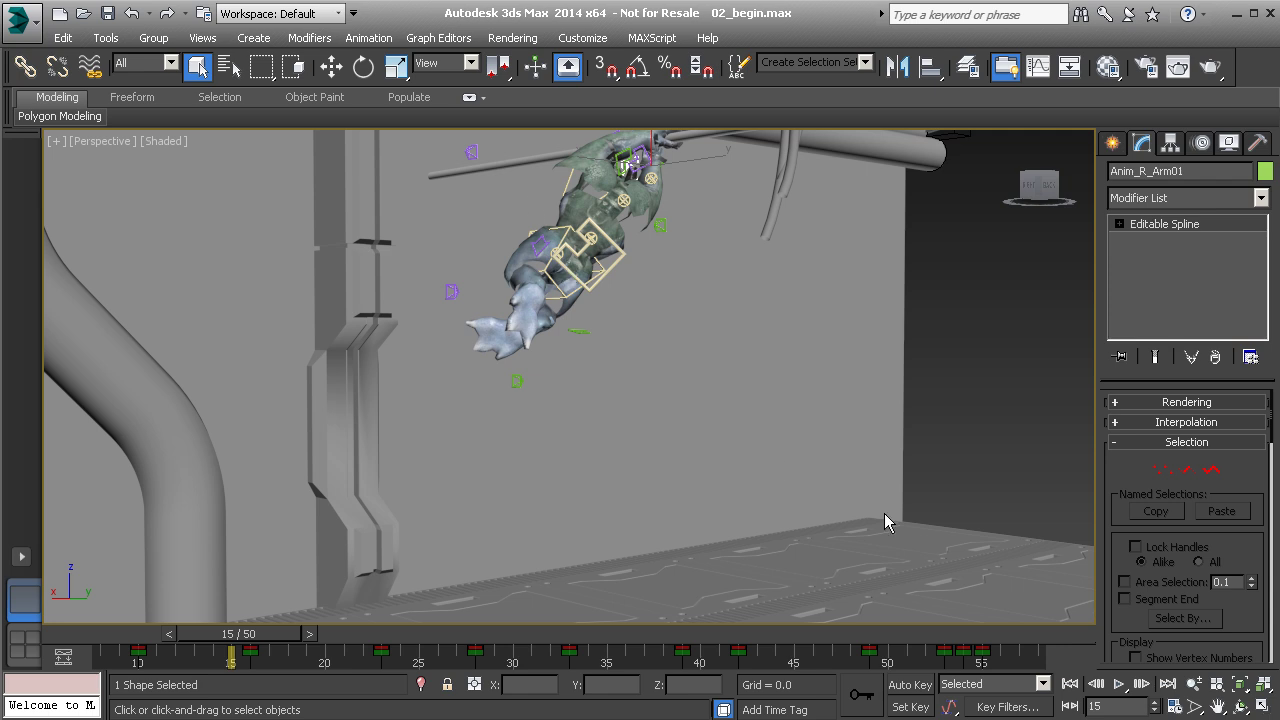
# - Open the Time Configuration dialog, showing NTSC at 30 FPS and the 8–58 range
pyautogui.rightClick(1068, 710)
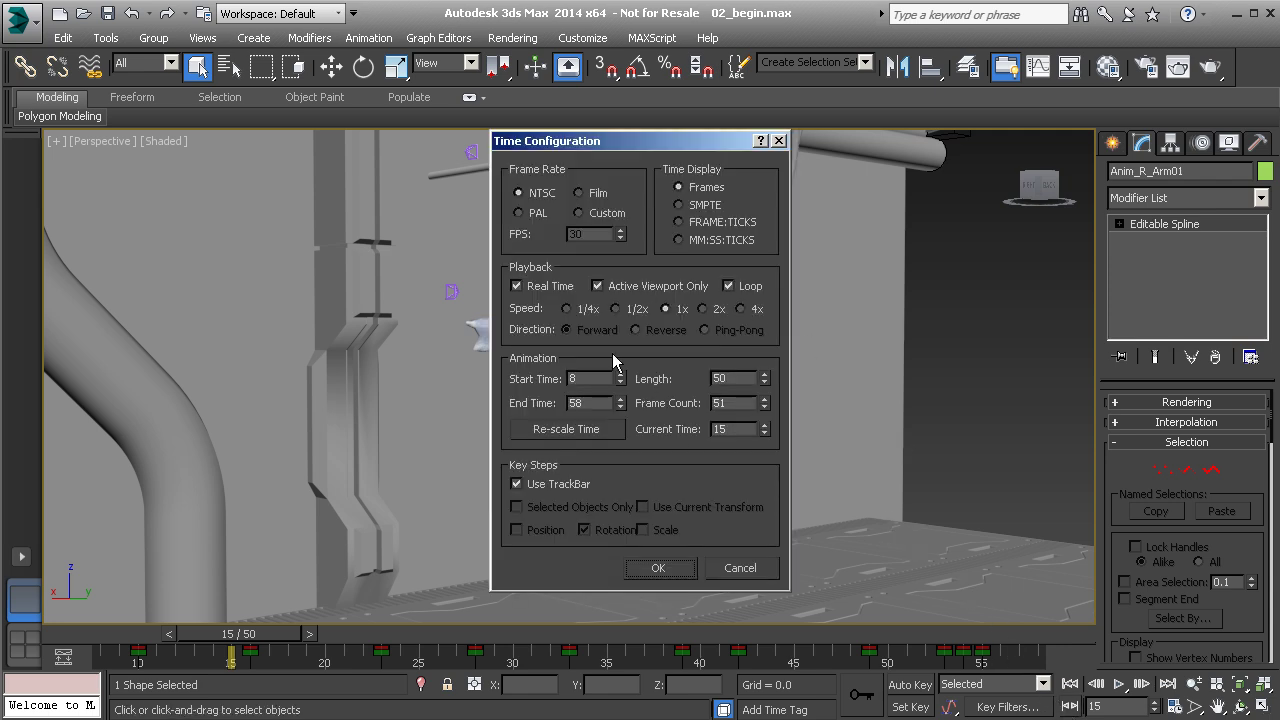
pyautogui.click(779, 141)
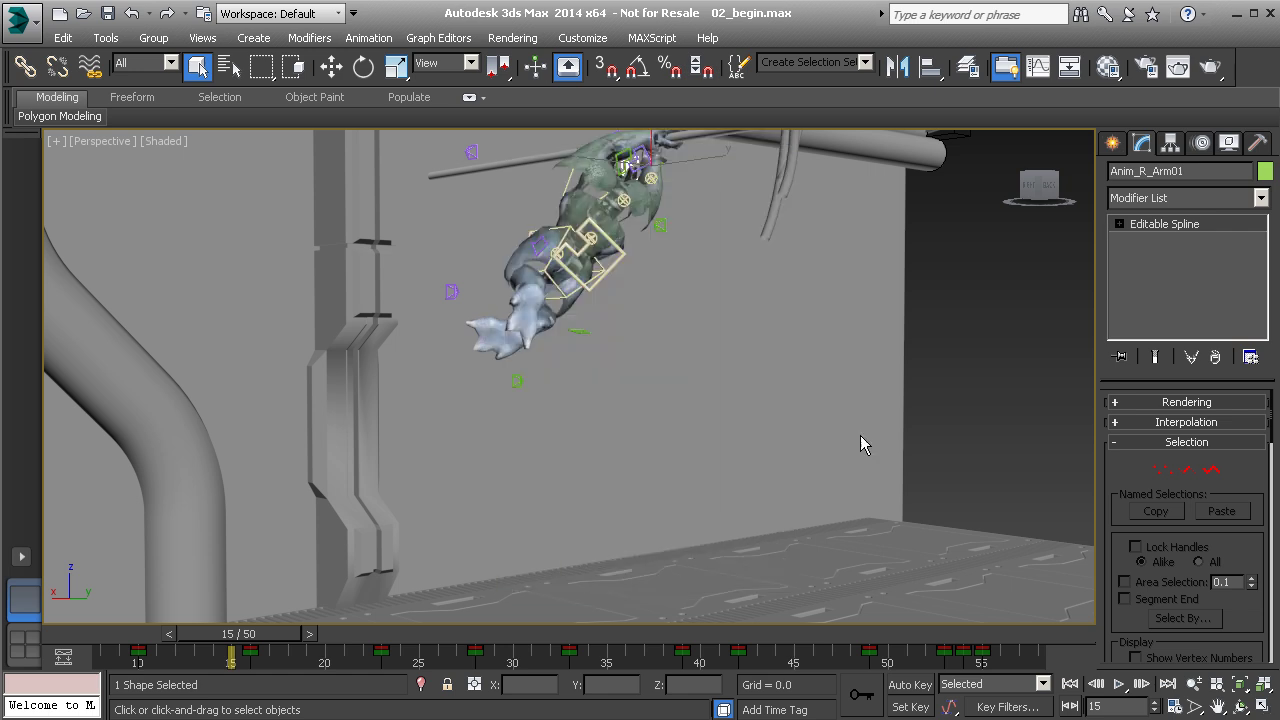
pyautogui.click(1176, 707)
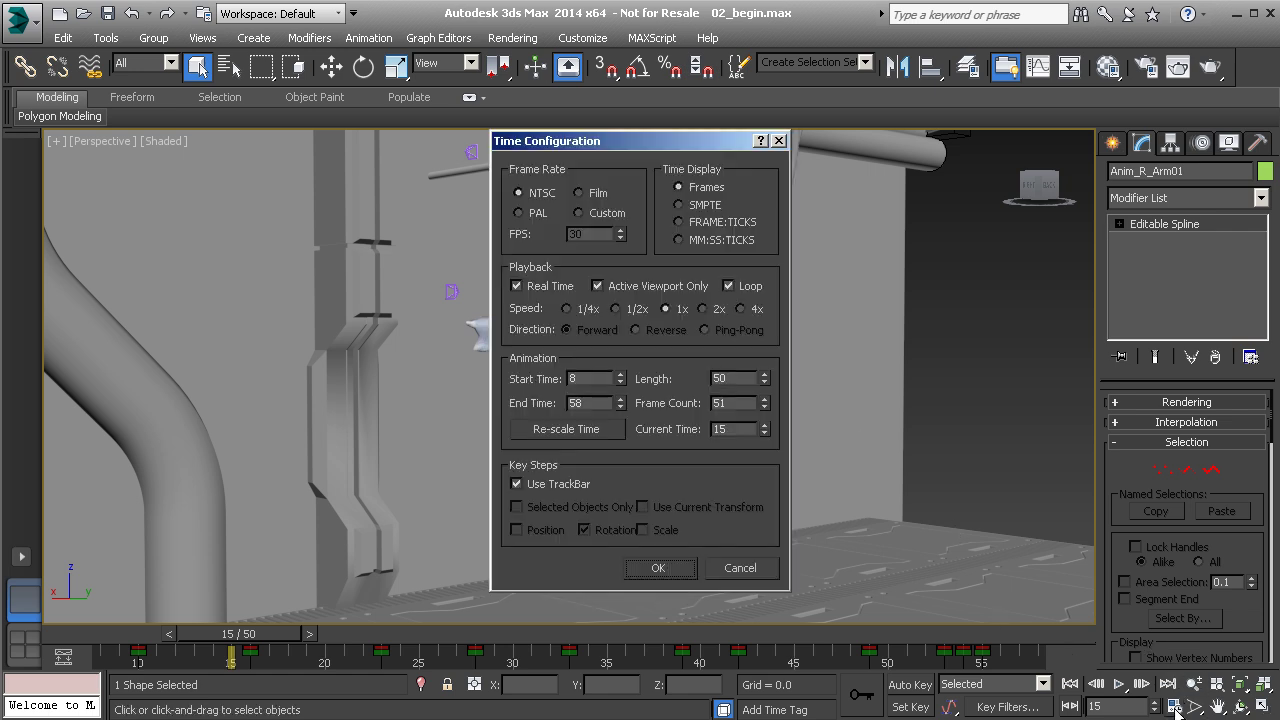
pyautogui.click(779, 141)
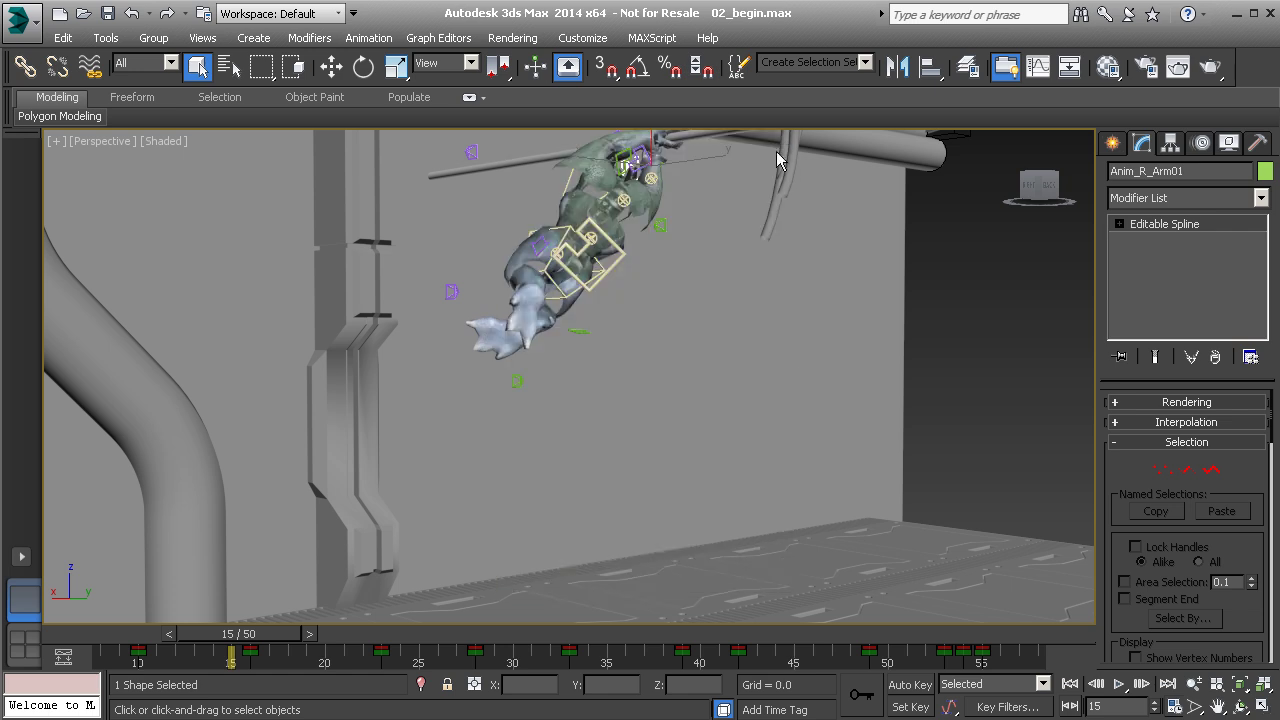
pyautogui.click(1180, 708)
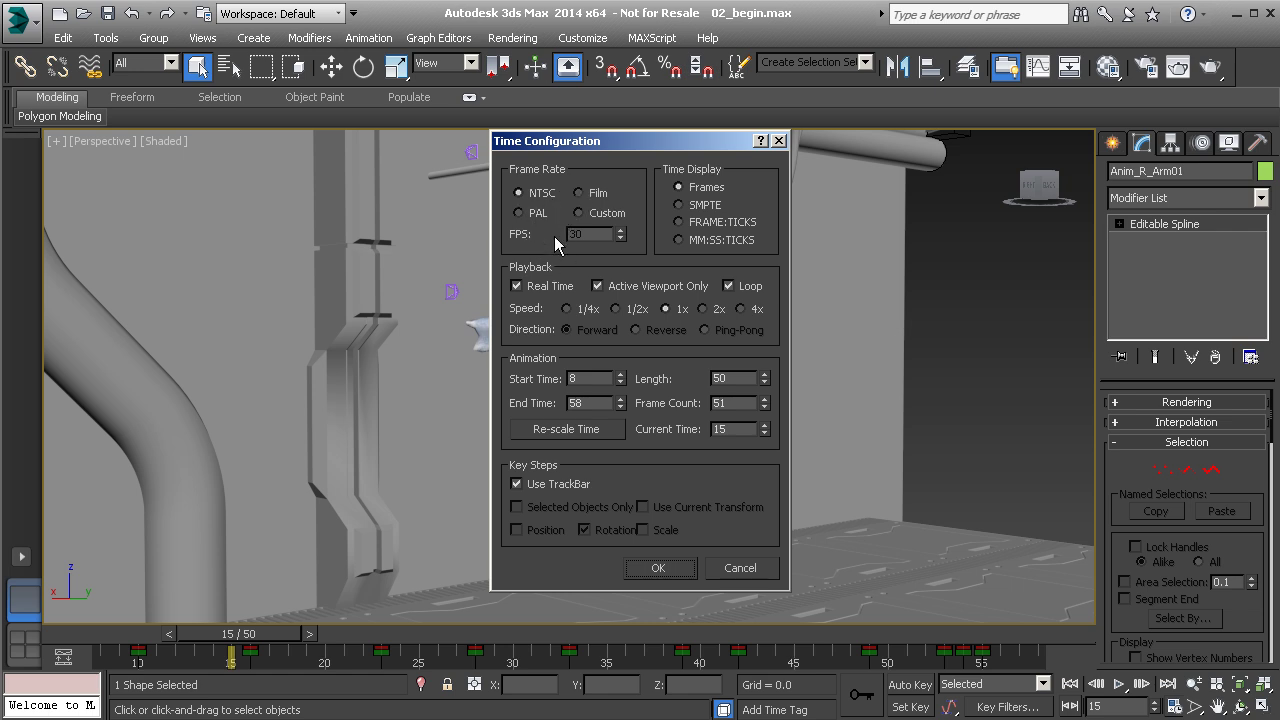
# - Cycle the frame rate through Film, PAL and Custom, ending back on NTSC
pyautogui.click(580, 193)
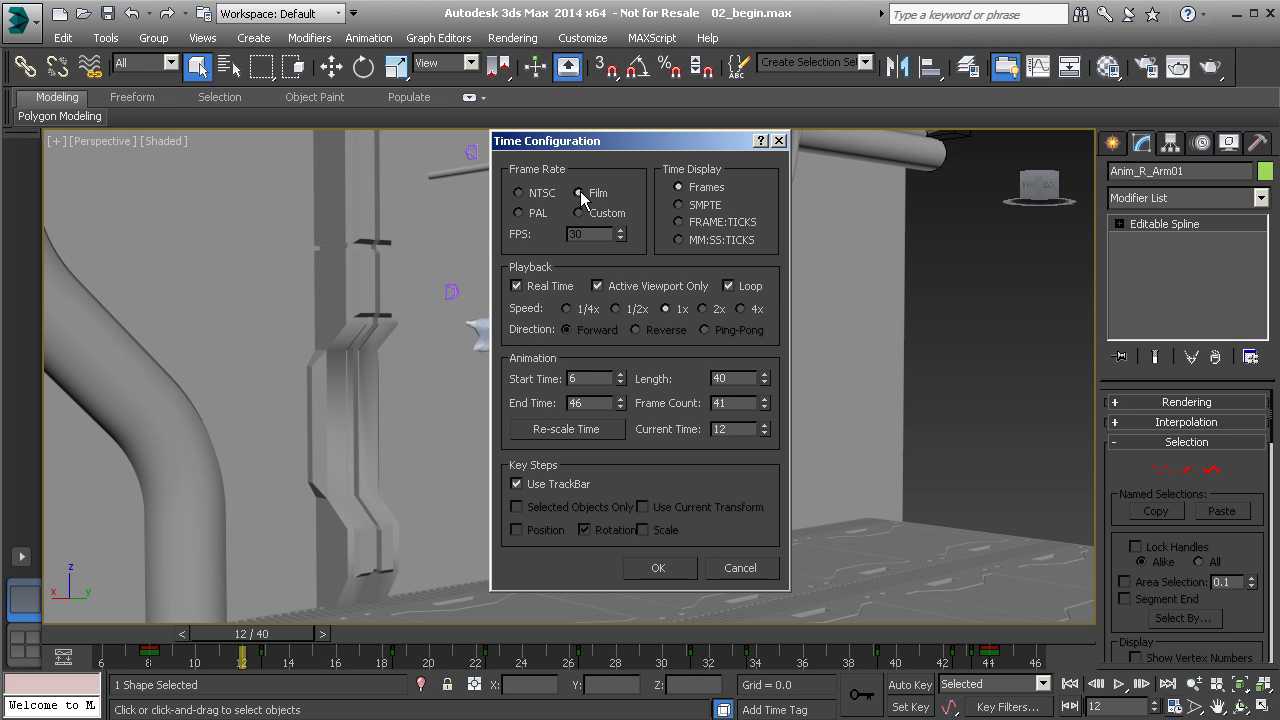
pyautogui.click(537, 216)
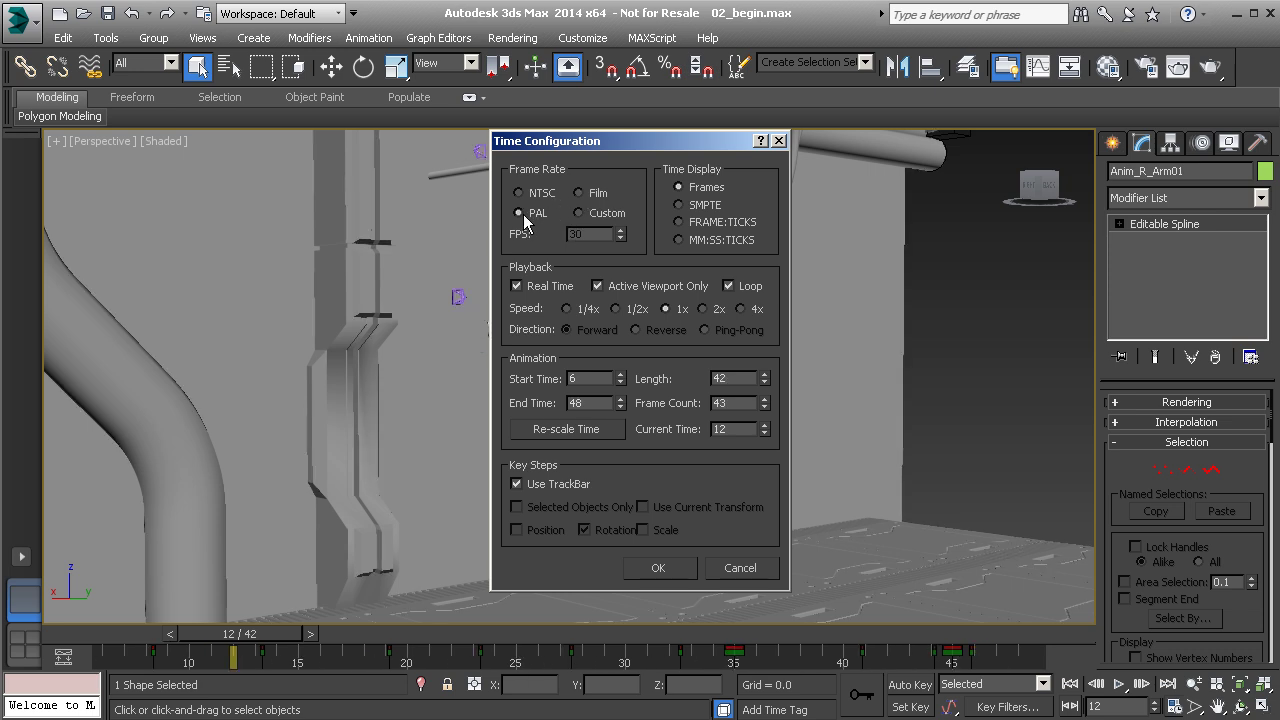
pyautogui.click(596, 215)
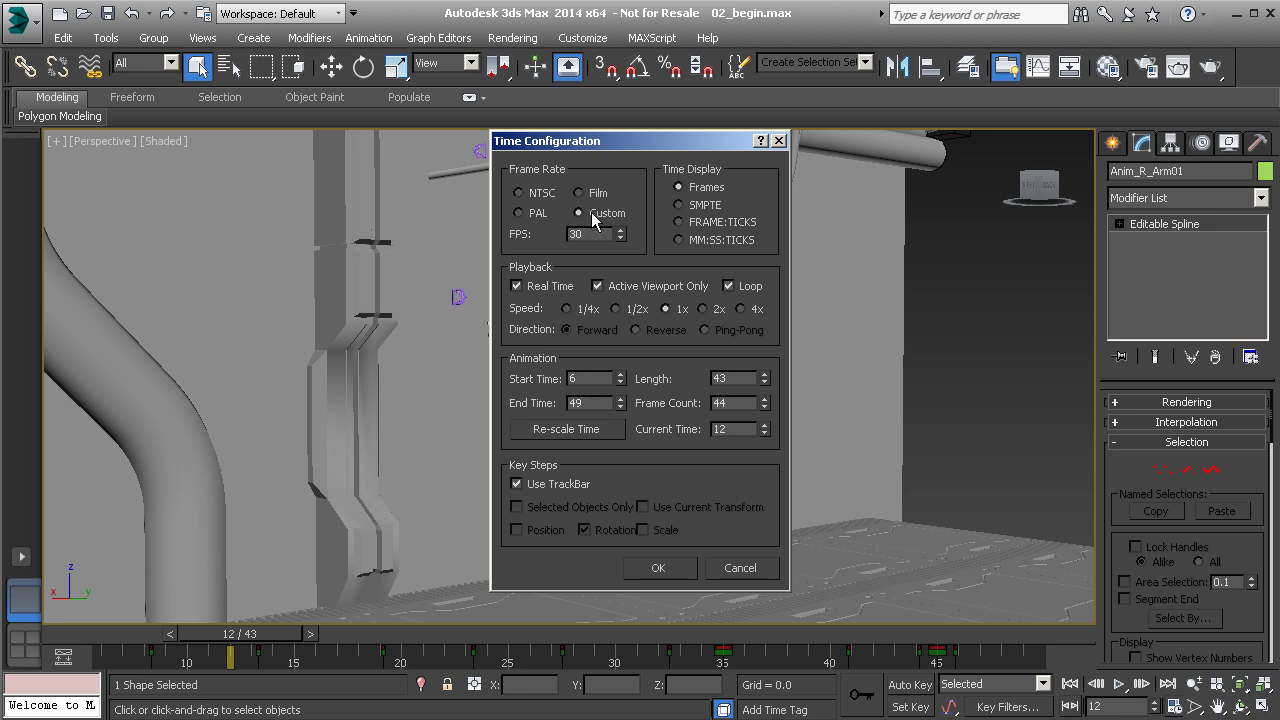
pyautogui.click(530, 198)
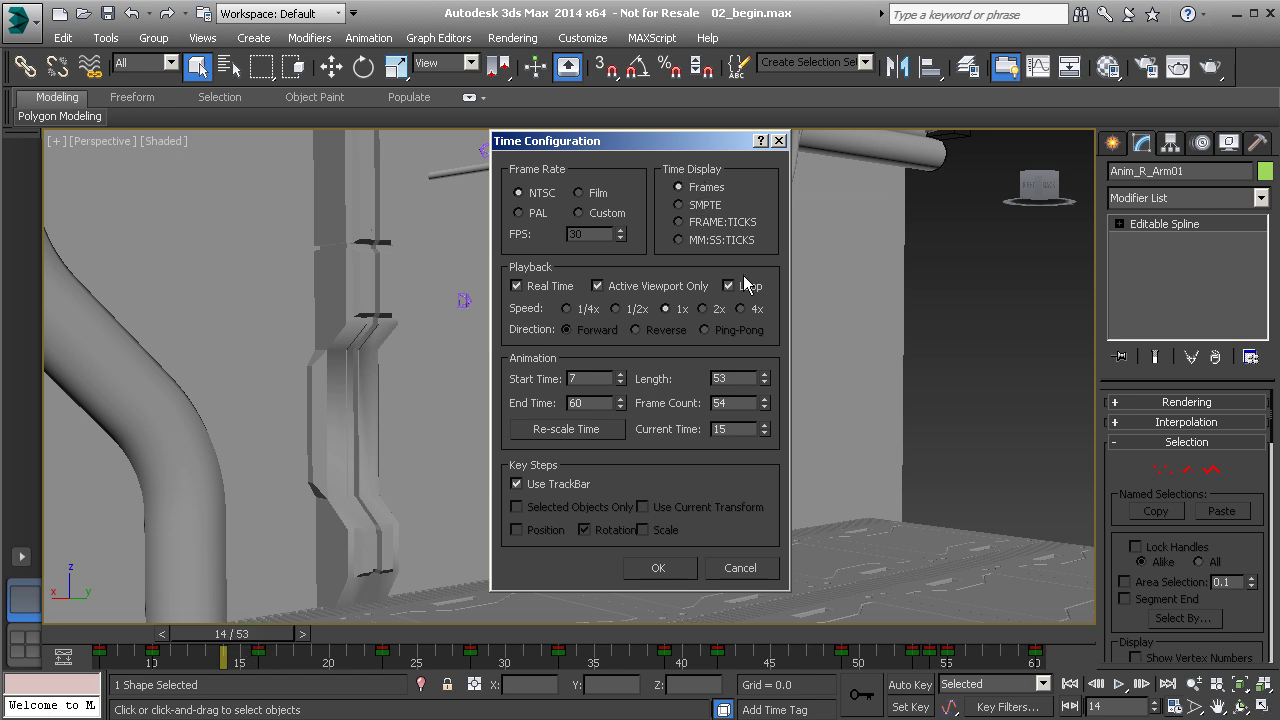
# - Switch Time Display to SMPTE, then FRAME:TICKS, and confirm with OK
pyautogui.click(680, 205)
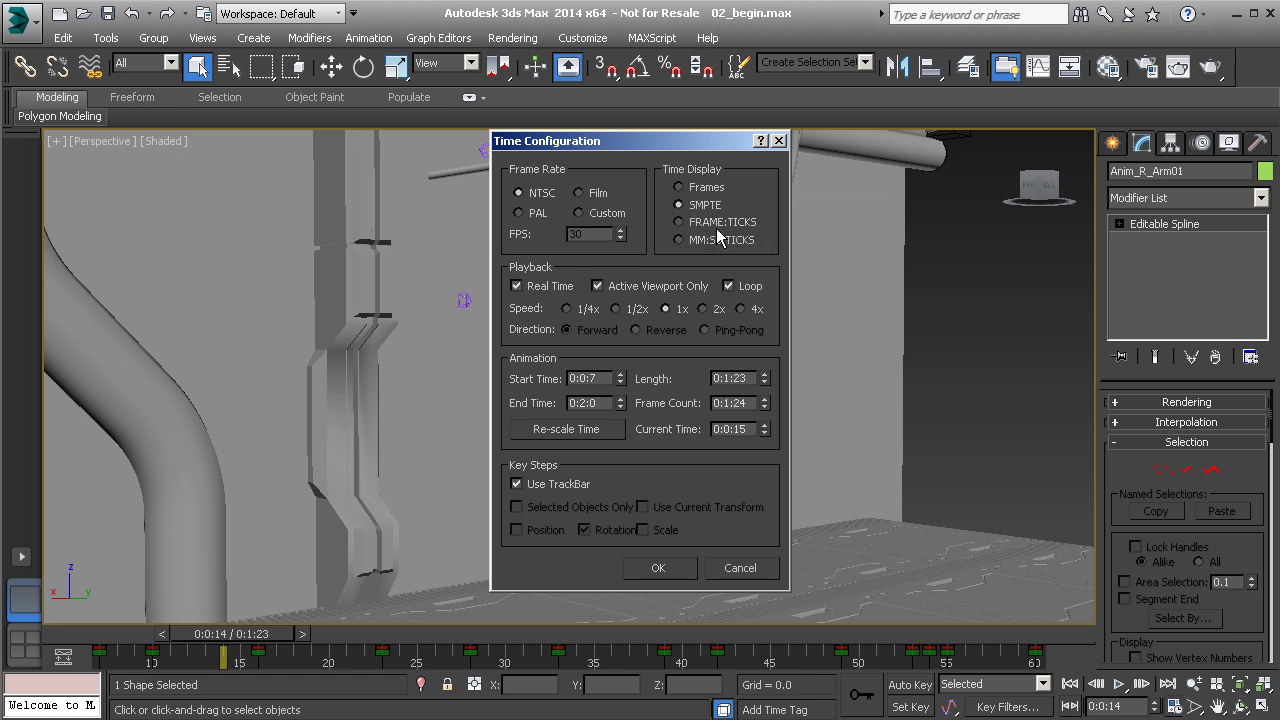
pyautogui.click(716, 228)
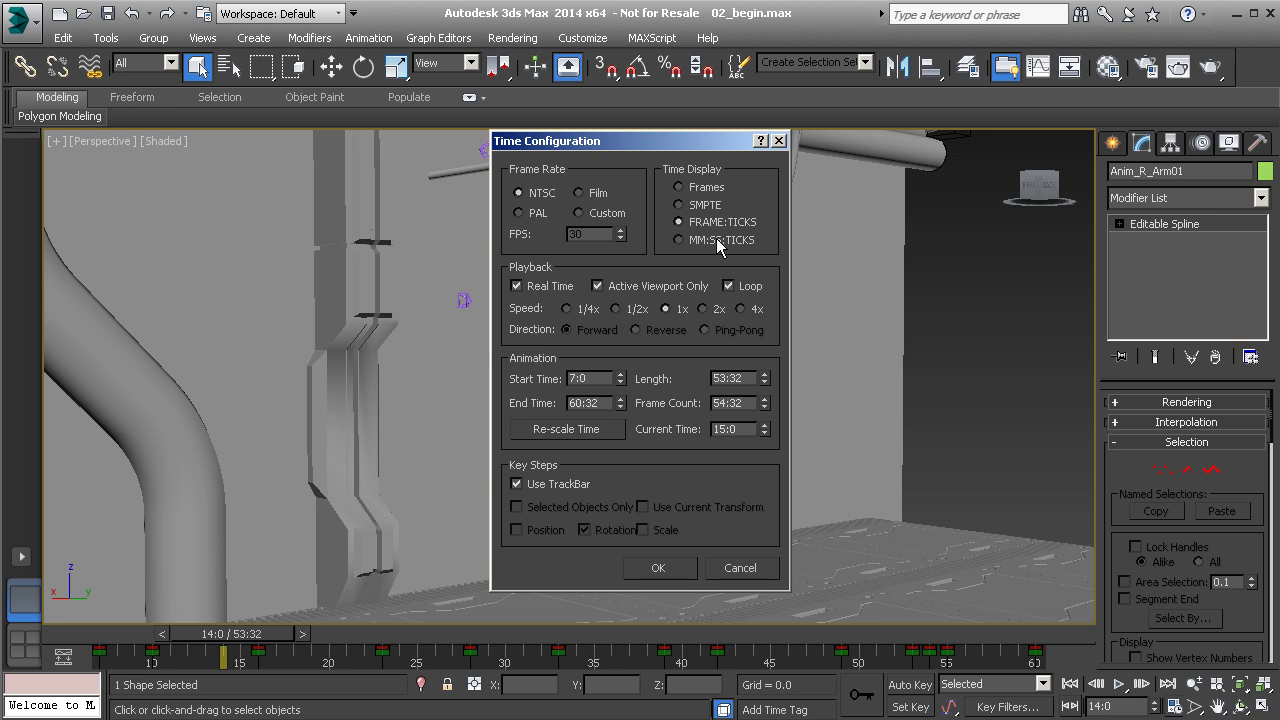
pyautogui.click(677, 574)
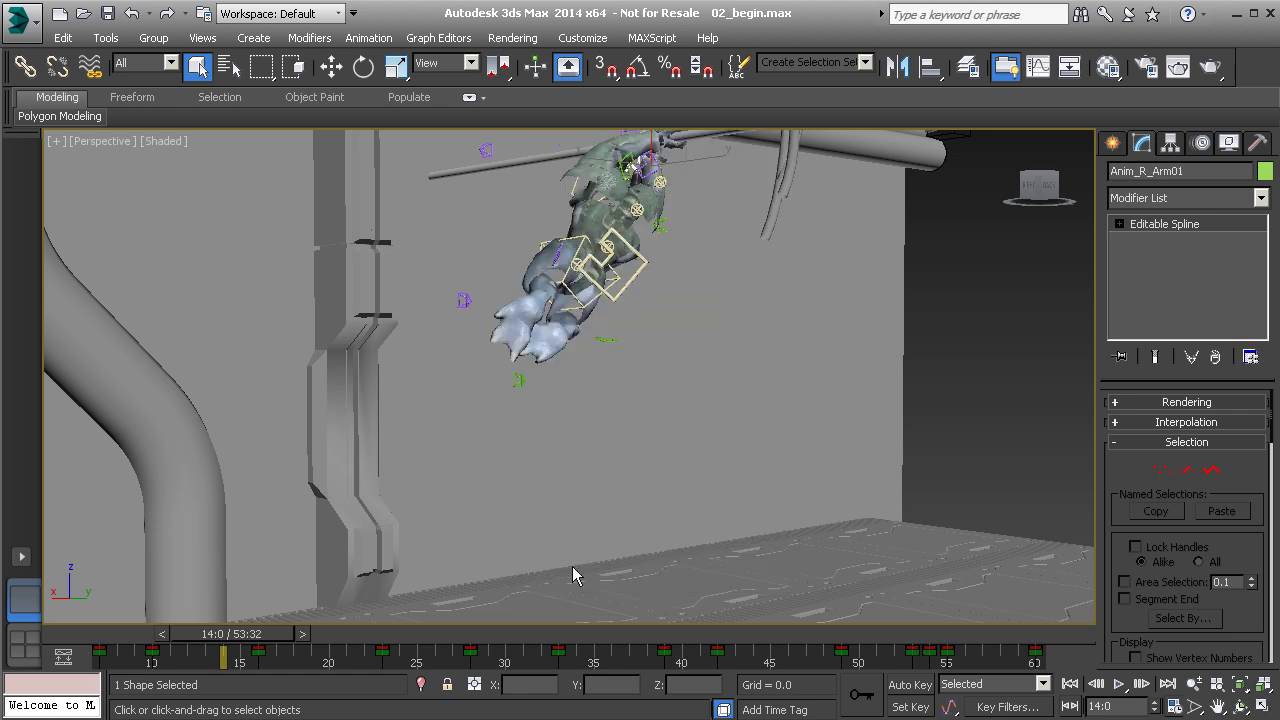
# - Scrub the time slider forward from 14:0 to about 31:13, showing the creature swinging upside down
pyautogui.moveTo(230, 634); pyautogui.dragTo(331, 668)
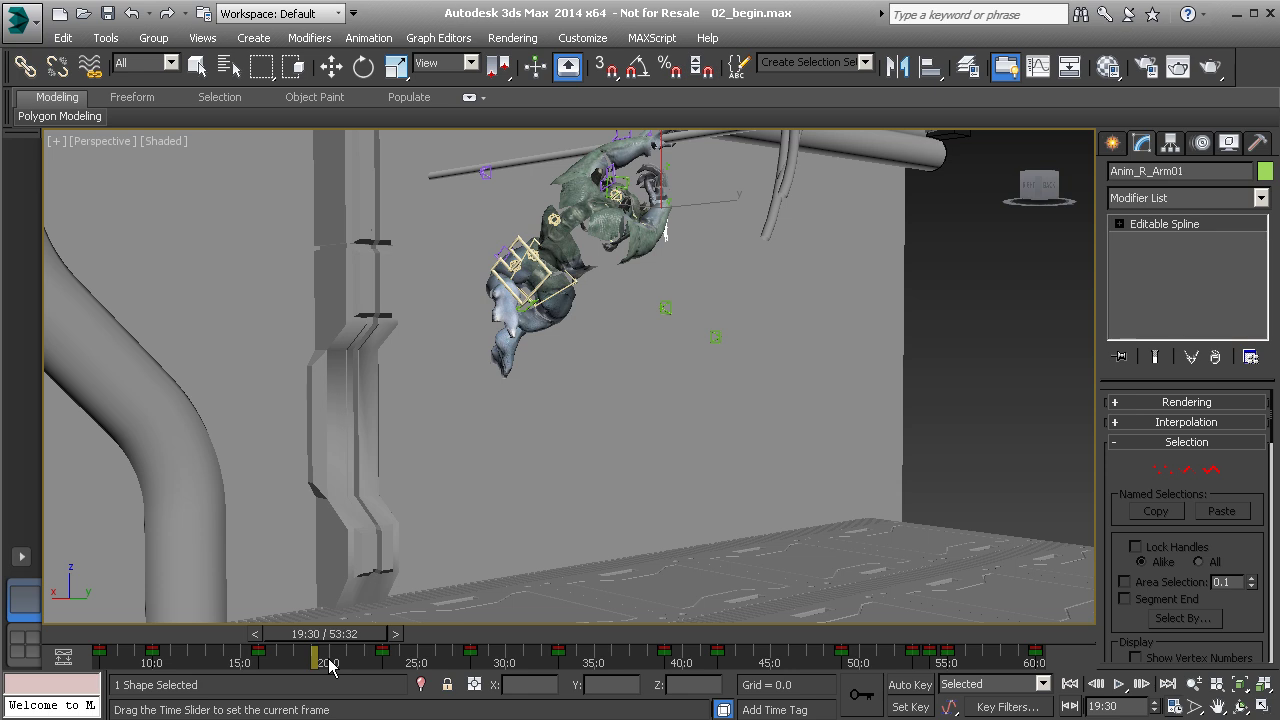
pyautogui.moveTo(329, 667); pyautogui.dragTo(549, 652)
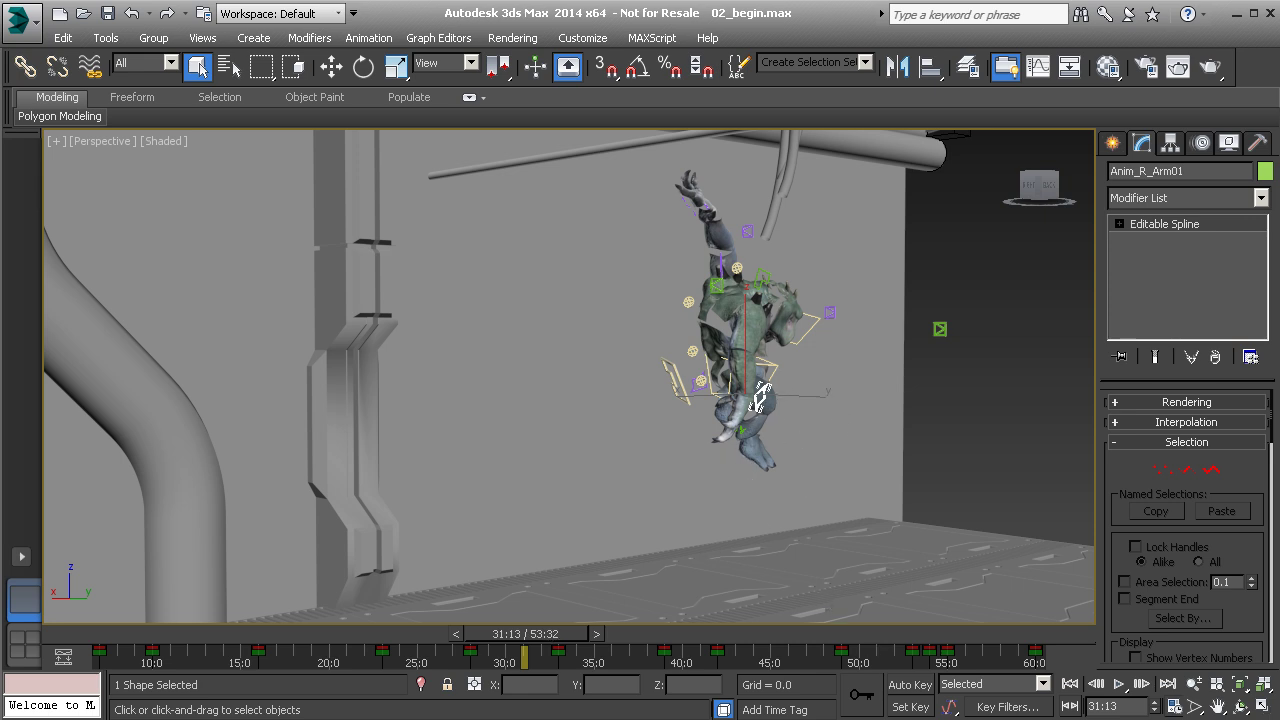
# - In Time Configuration, switch the time display to MM:SS:TICKS, then back to Frames
pyautogui.click(1174, 706)
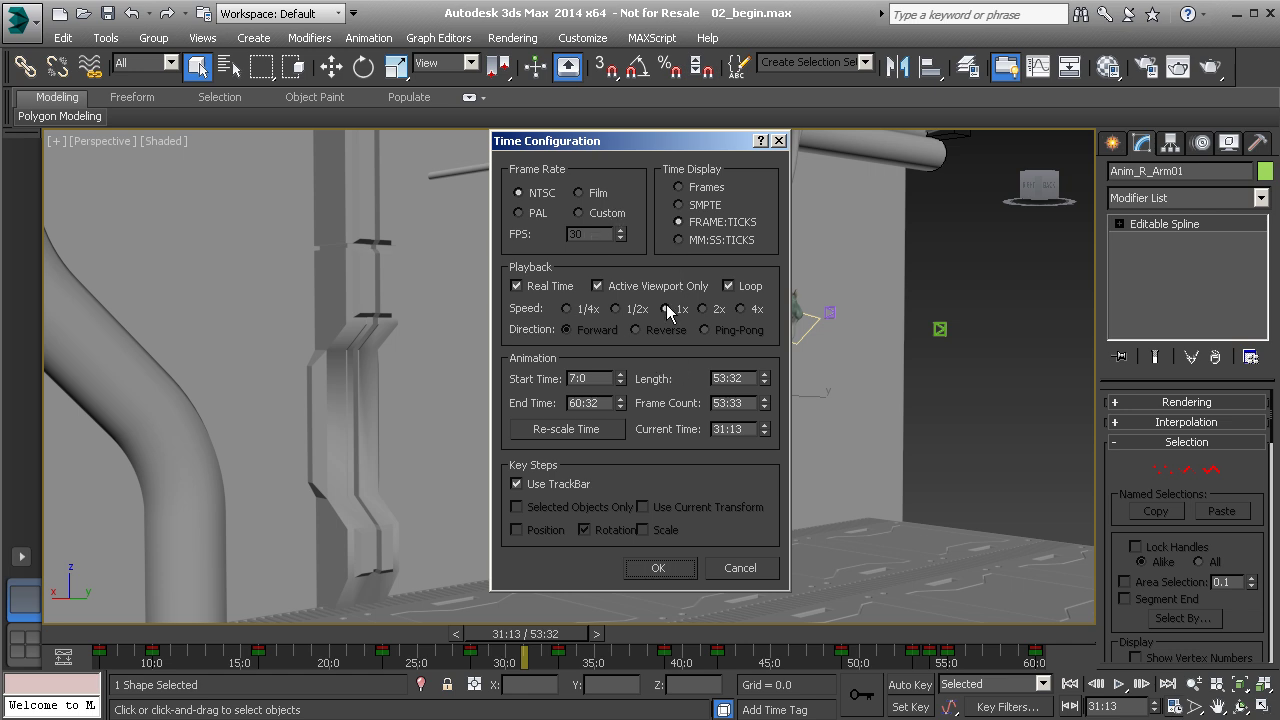
pyautogui.click(700, 242)
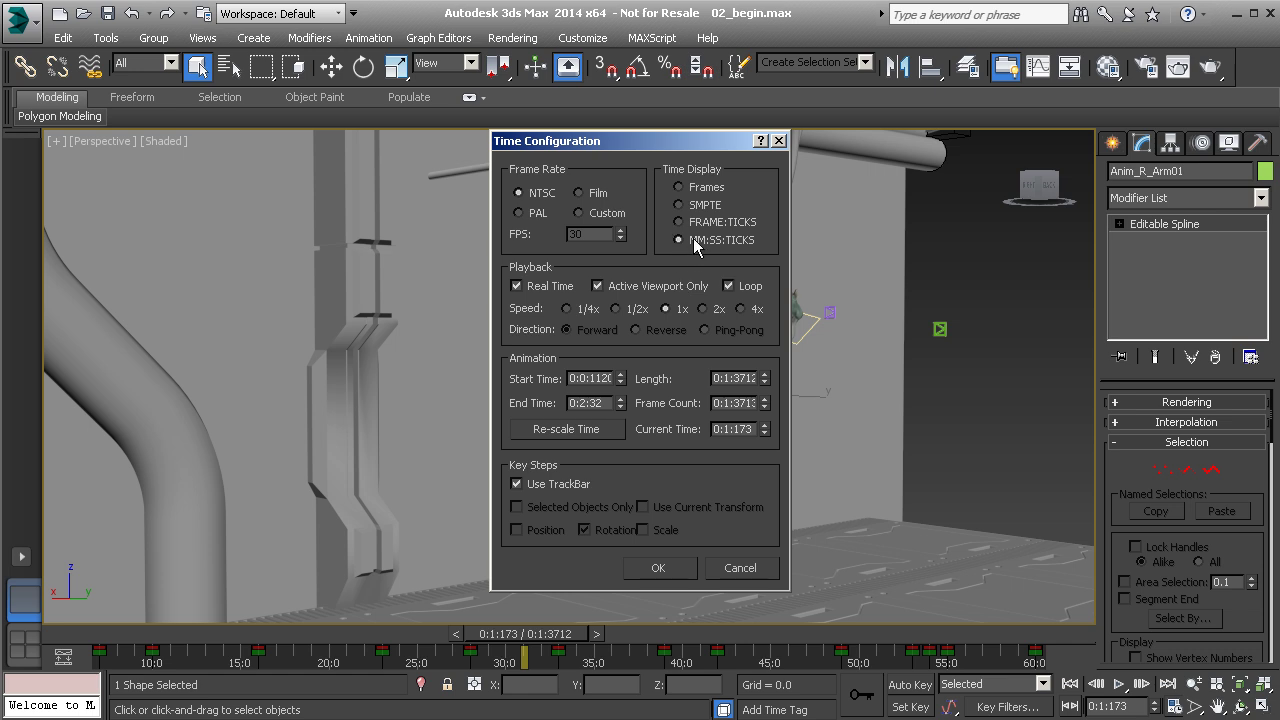
pyautogui.click(679, 187)
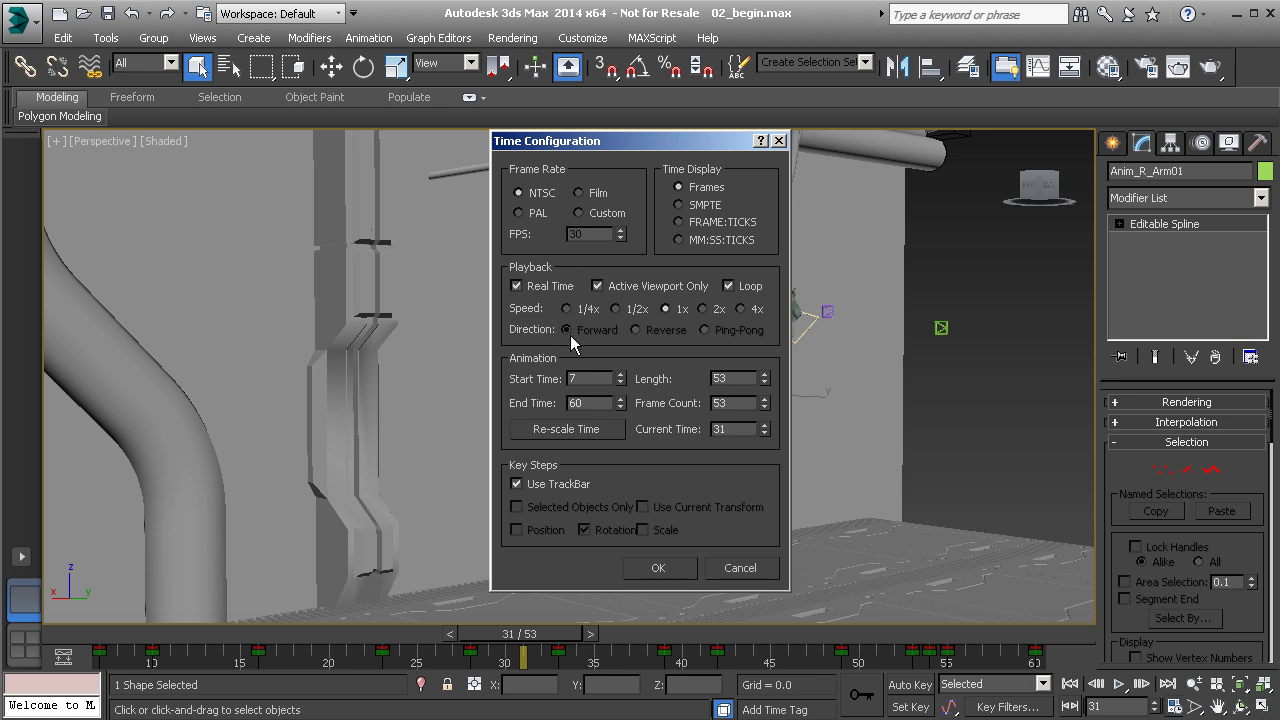
# - Turn off Real Time, close Time Configuration, then play the animation and stop it at frame 30
pyautogui.click(533, 288)
pyautogui.click(660, 566)
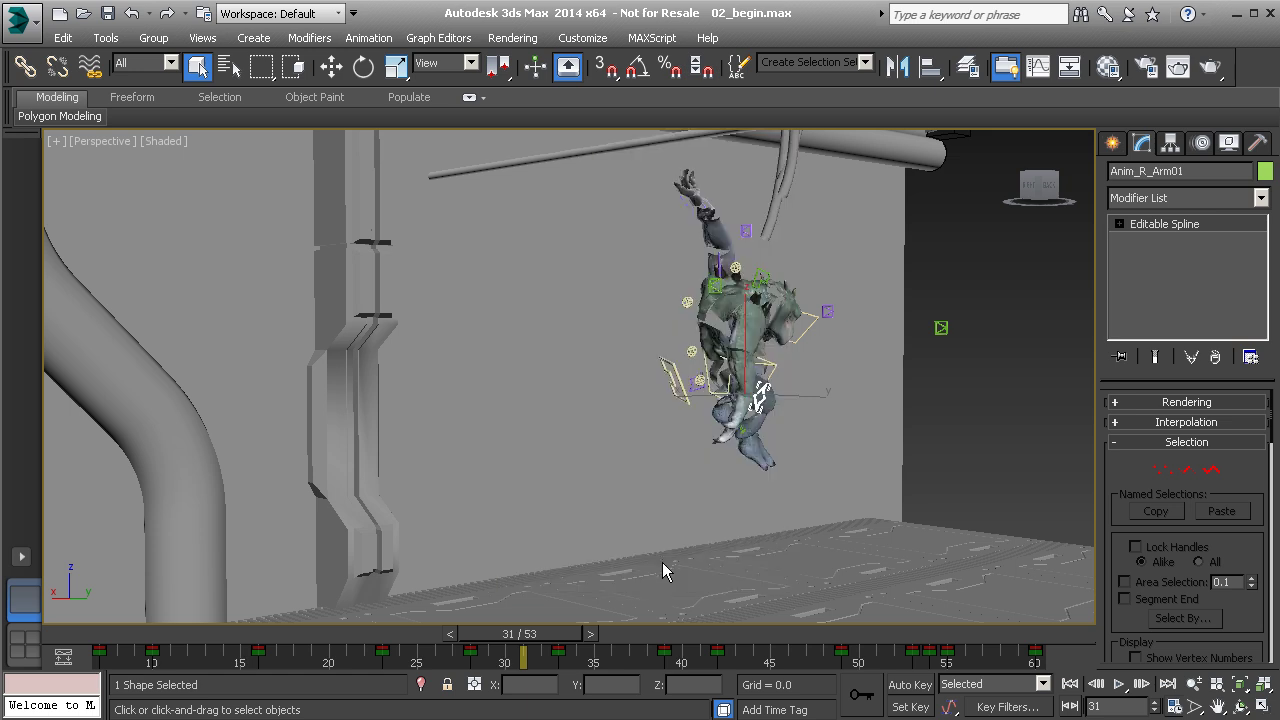
pyautogui.click(1119, 684)
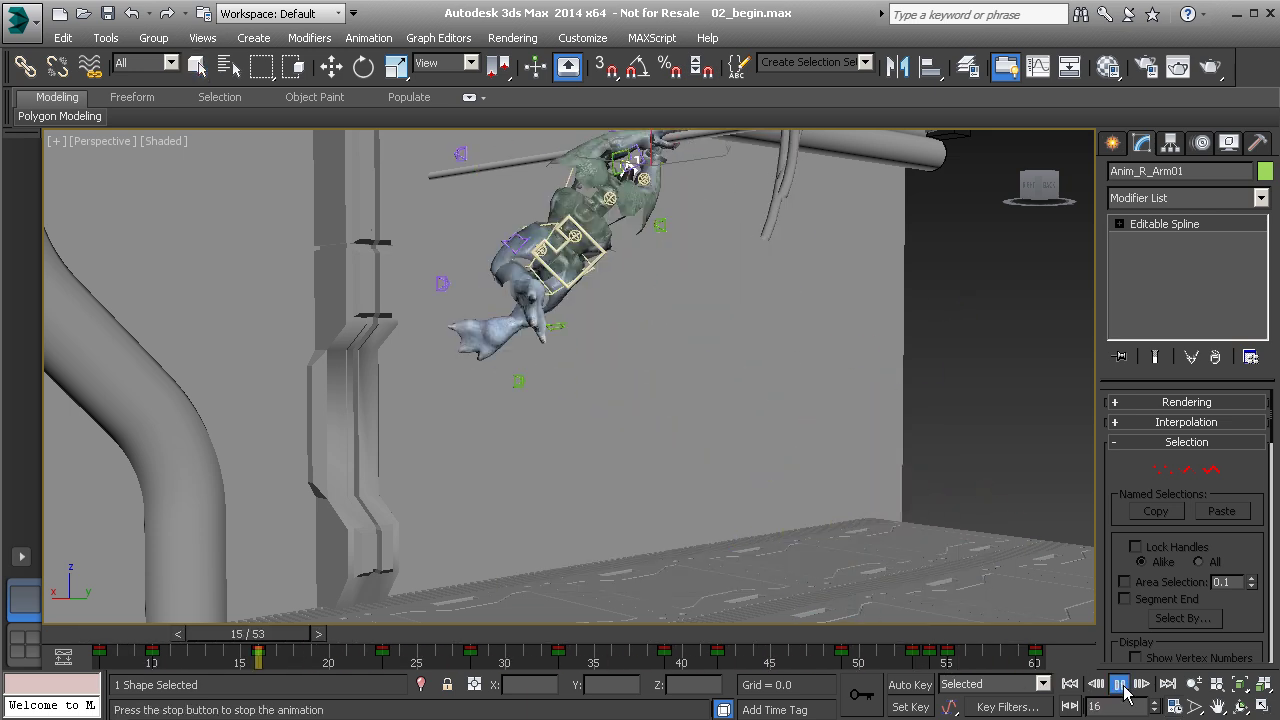
pyautogui.moveTo(774, 423); pyautogui.dragTo(614, 420, button='middle')
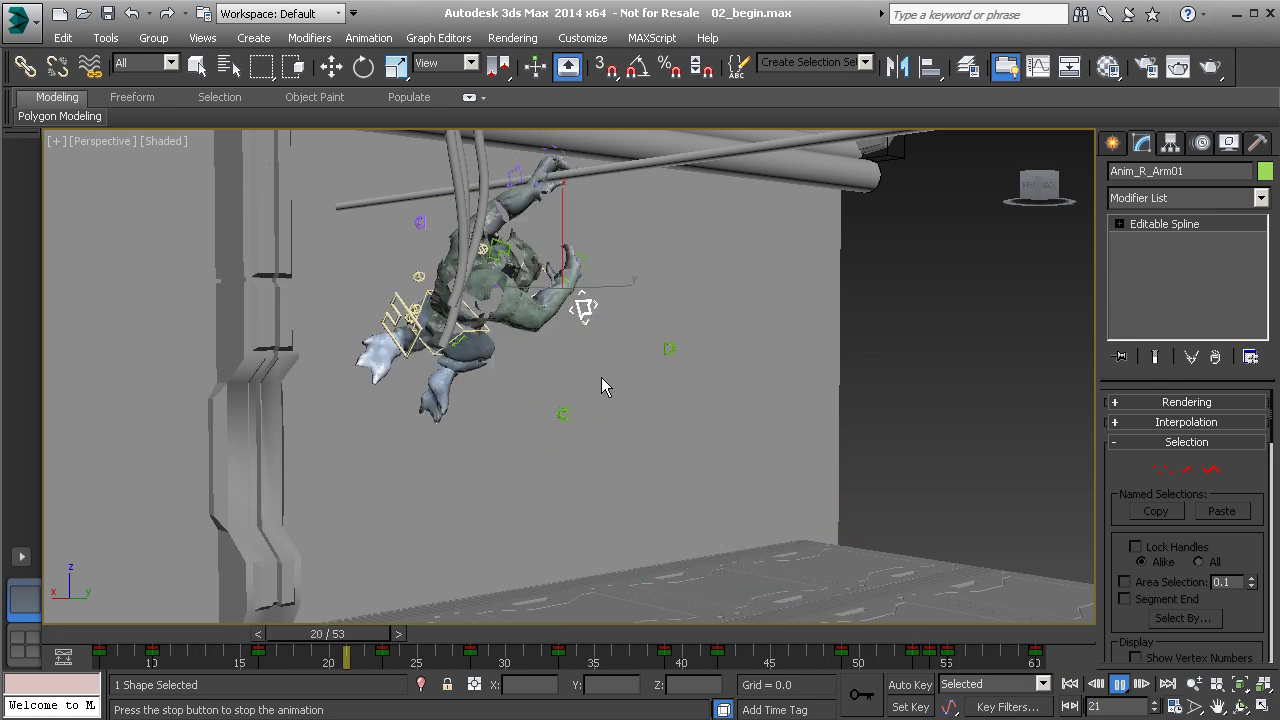
pyautogui.click(1122, 686)
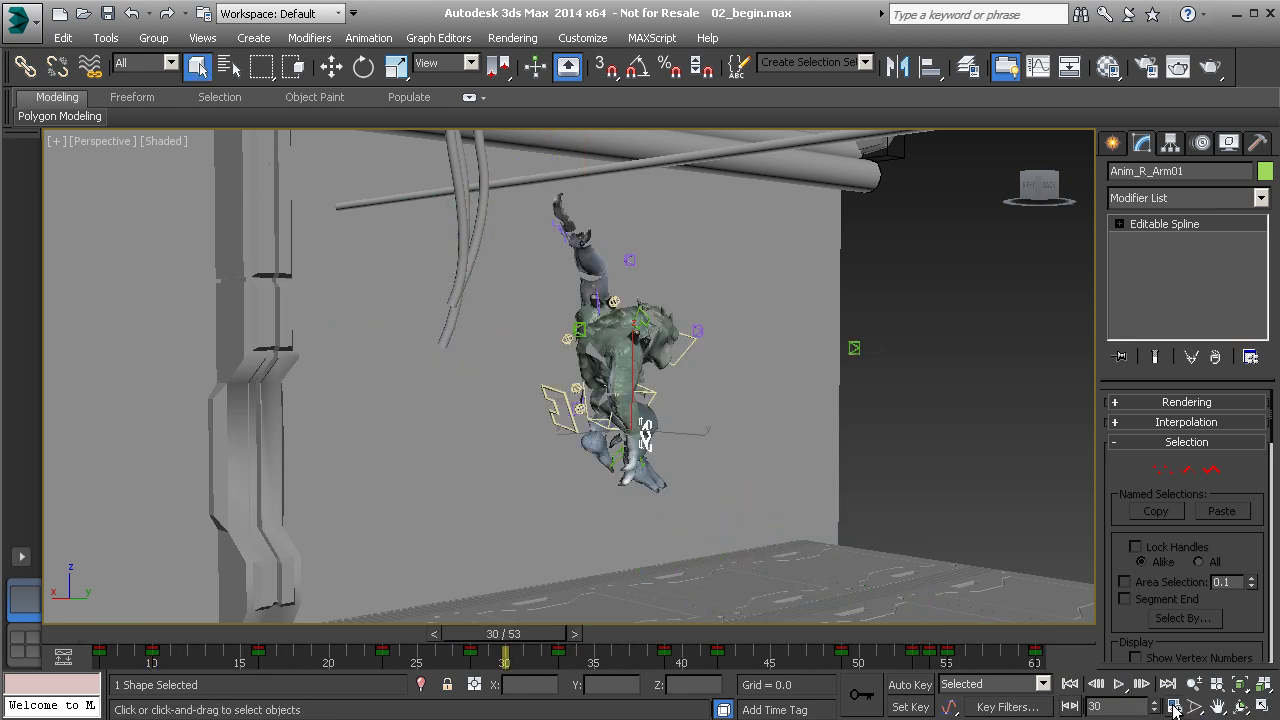
# - Set playback direction to Ping-Pong, then play the animation looping back and forth
pyautogui.click(1174, 707)
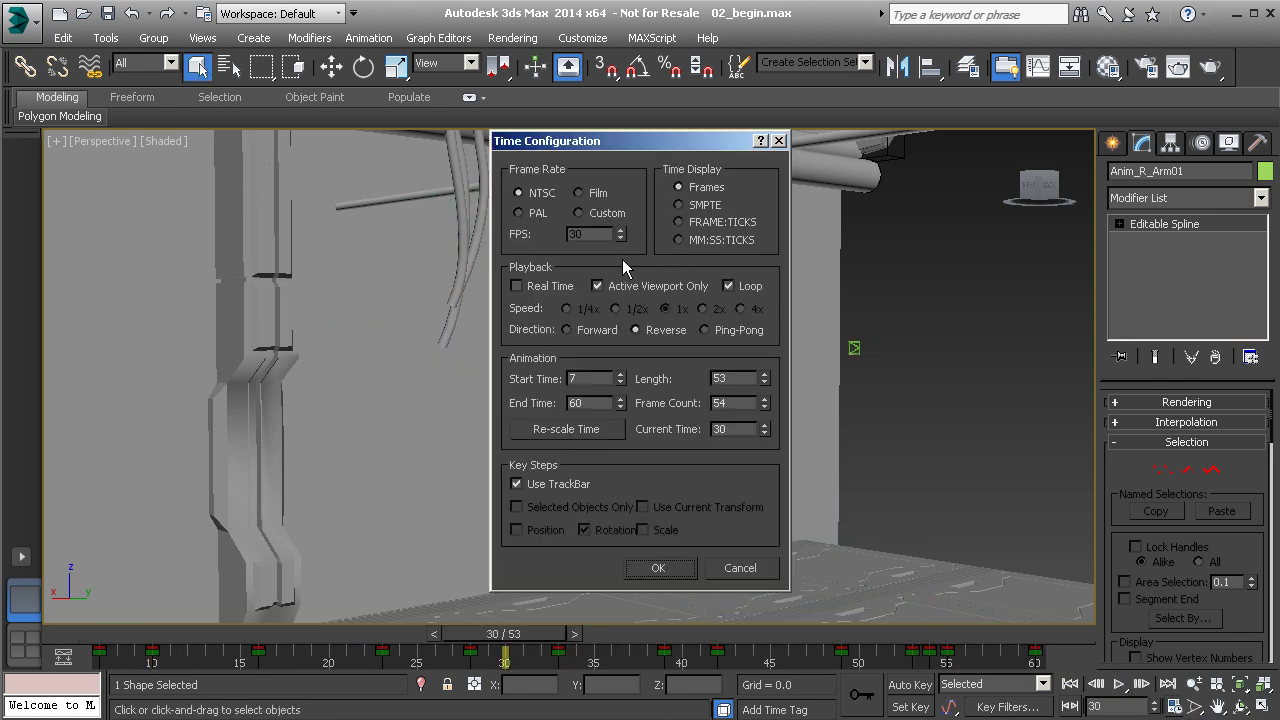
pyautogui.click(718, 333)
pyautogui.click(658, 569)
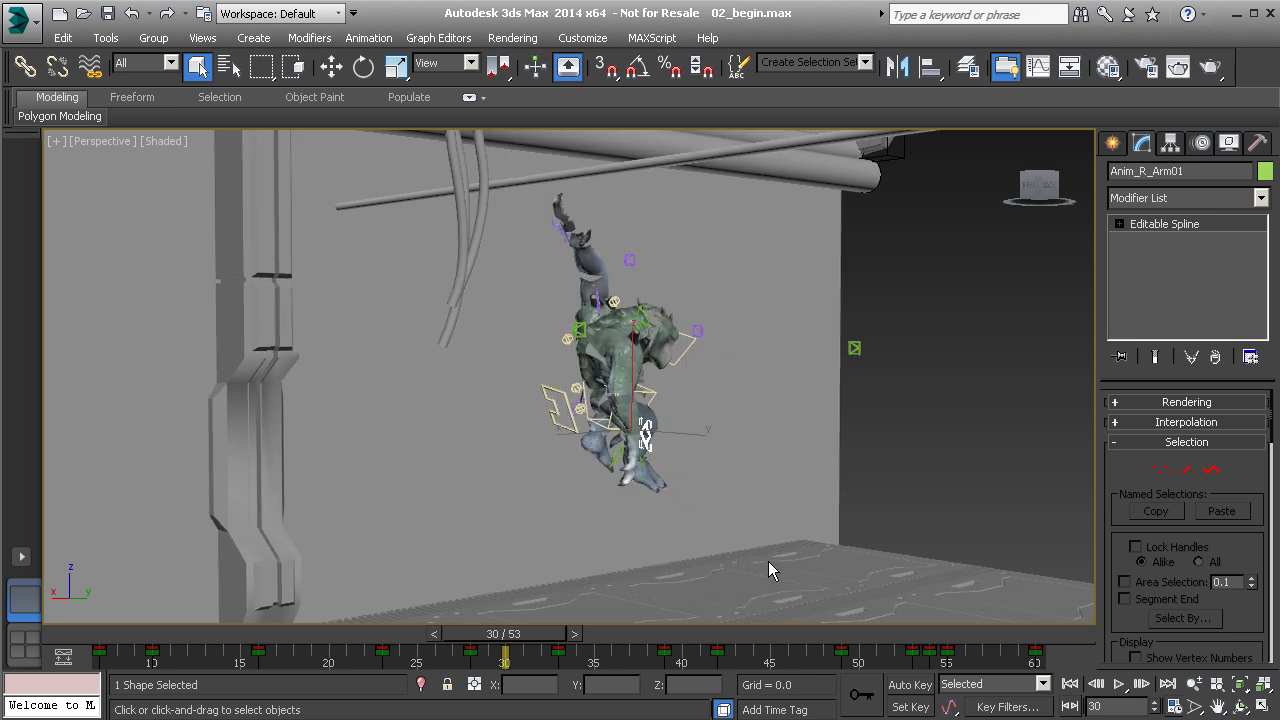
pyautogui.click(1119, 684)
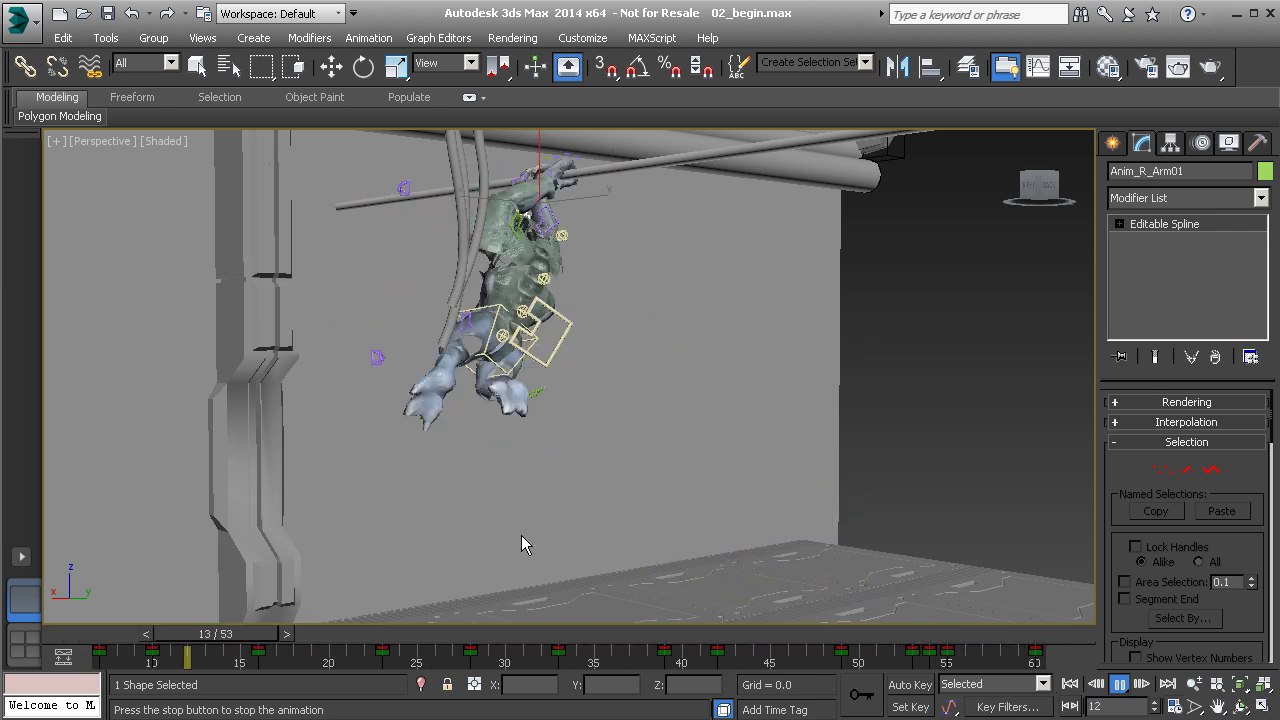
pyautogui.moveTo(670, 484); pyautogui.dragTo(632, 432, button='middle')
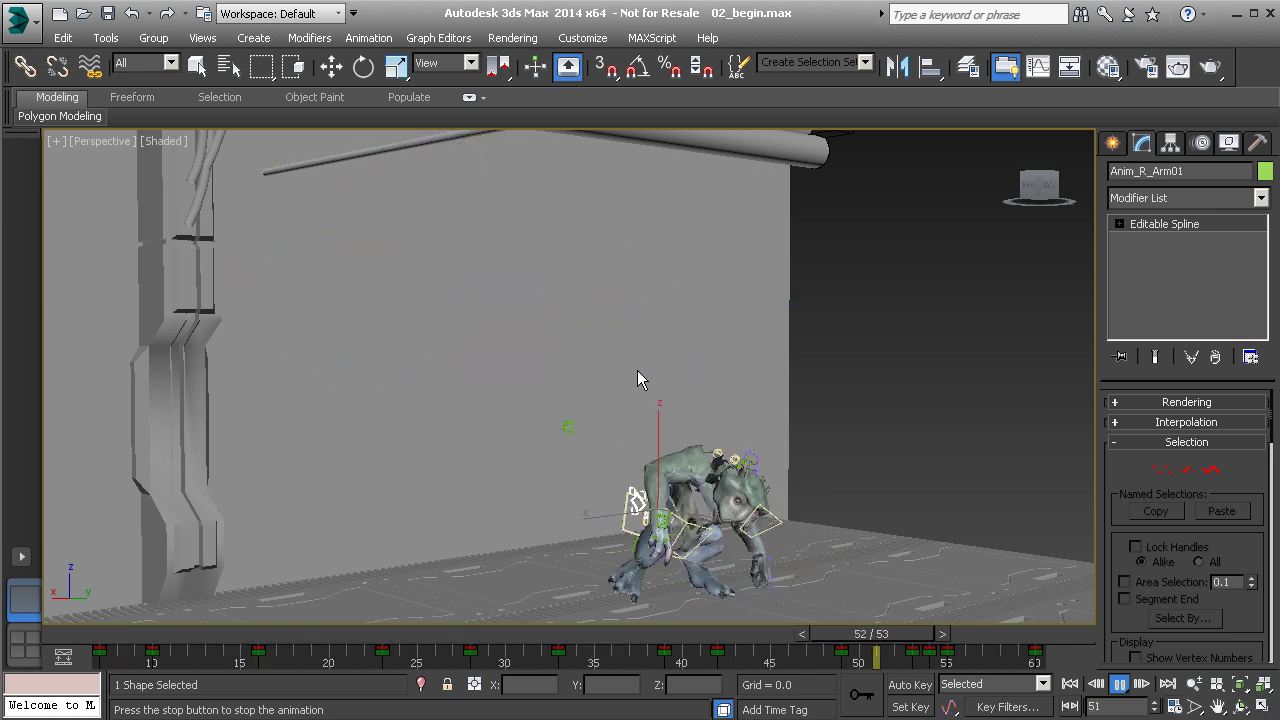
# - Enable Real Time playback at 1/2x speed, then play and stop the animation at frame 26
pyautogui.click(1119, 684)
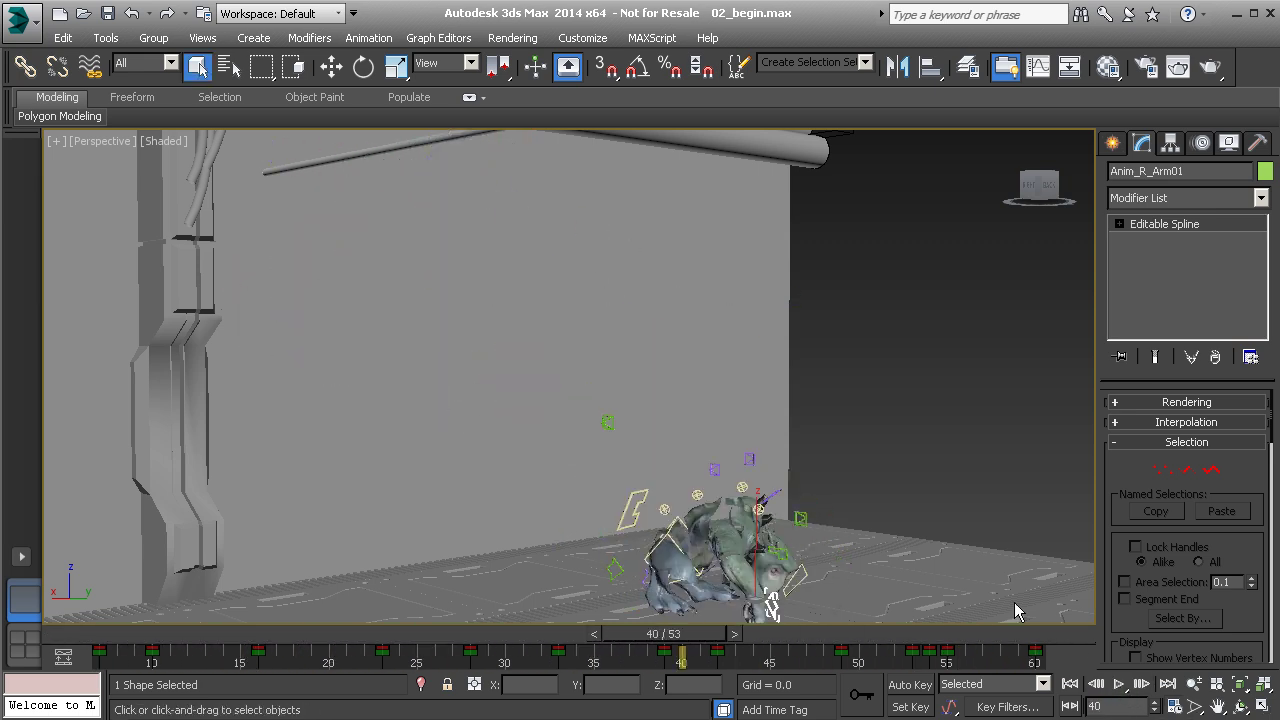
pyautogui.click(1175, 706)
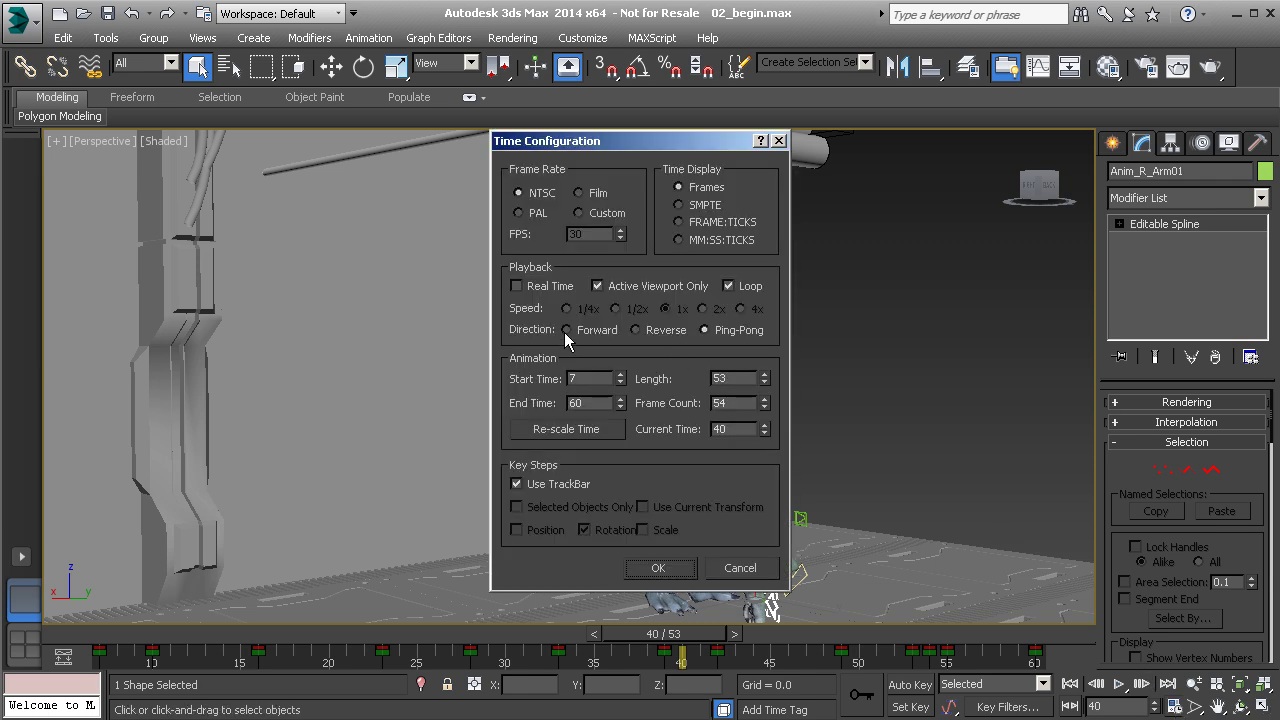
pyautogui.click(516, 286)
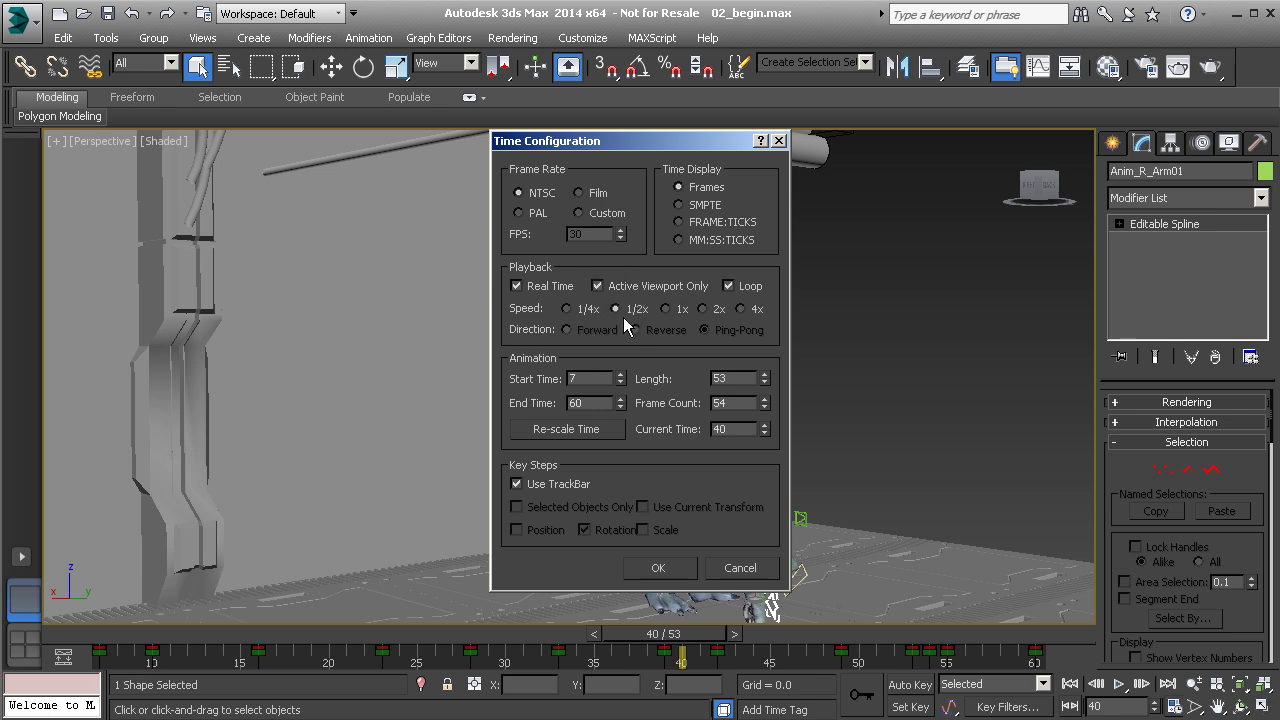
pyautogui.click(661, 568)
pyautogui.click(1118, 683)
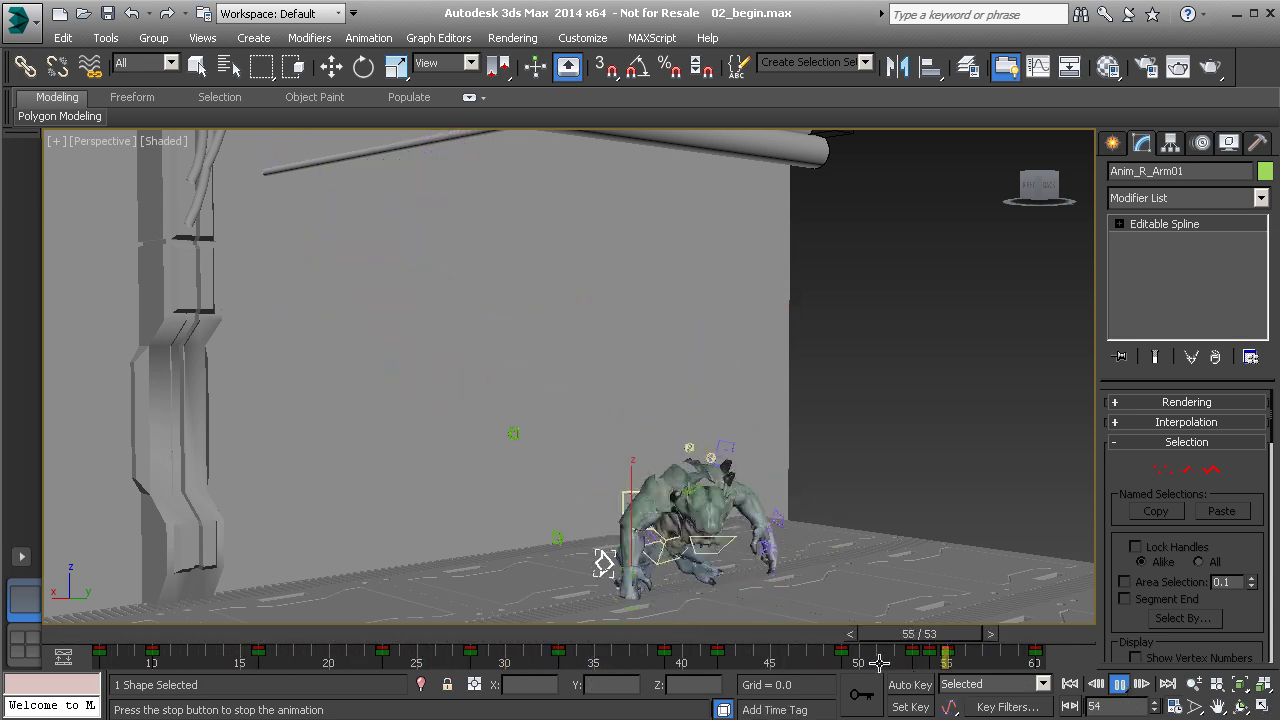
pyautogui.click(1119, 686)
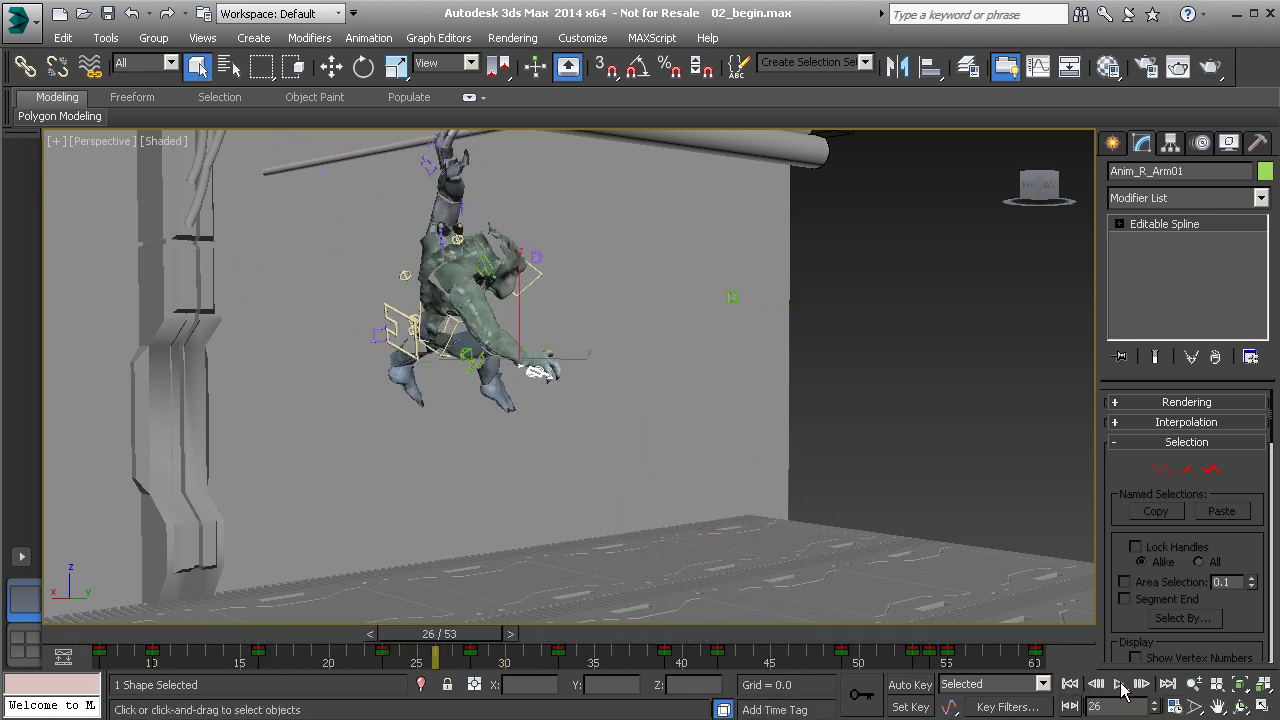
# - Reset speed to 1x and set the animation range to Start 0, End 80, selecting Current Time
pyautogui.rightClick(1120, 686)
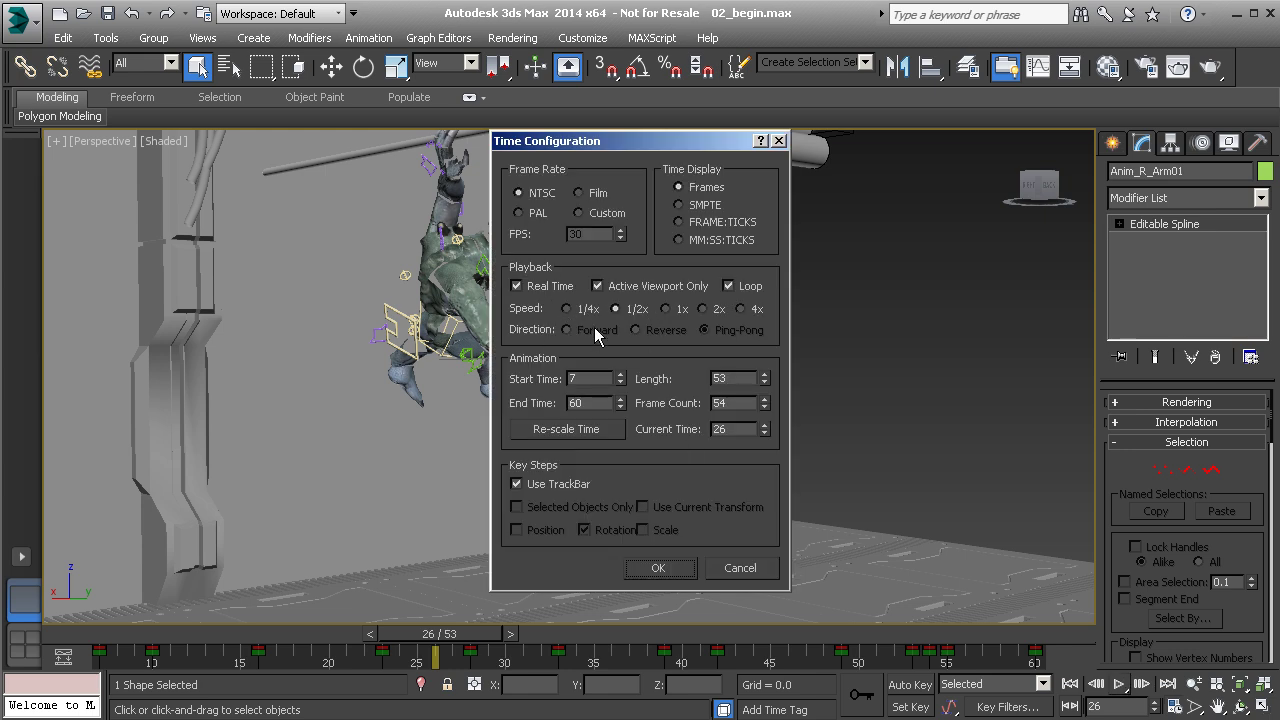
pyautogui.click(666, 309)
pyautogui.press('Tab')
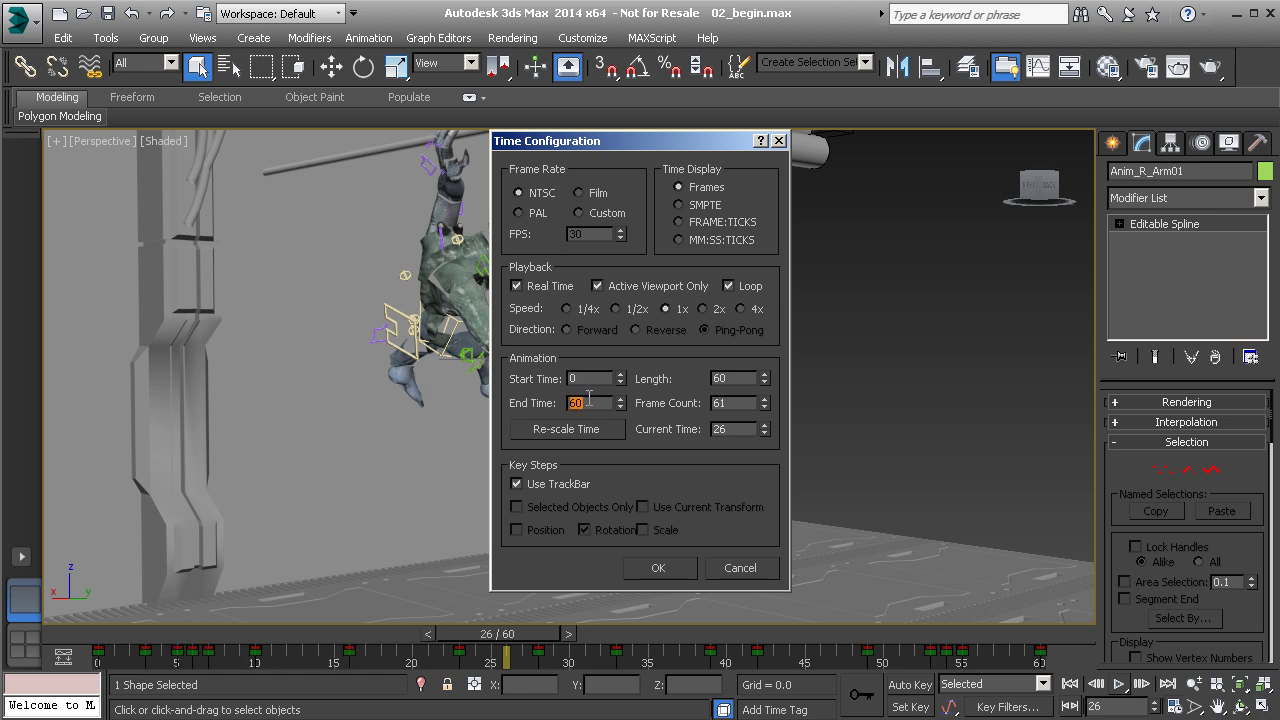
pyautogui.click(729, 400)
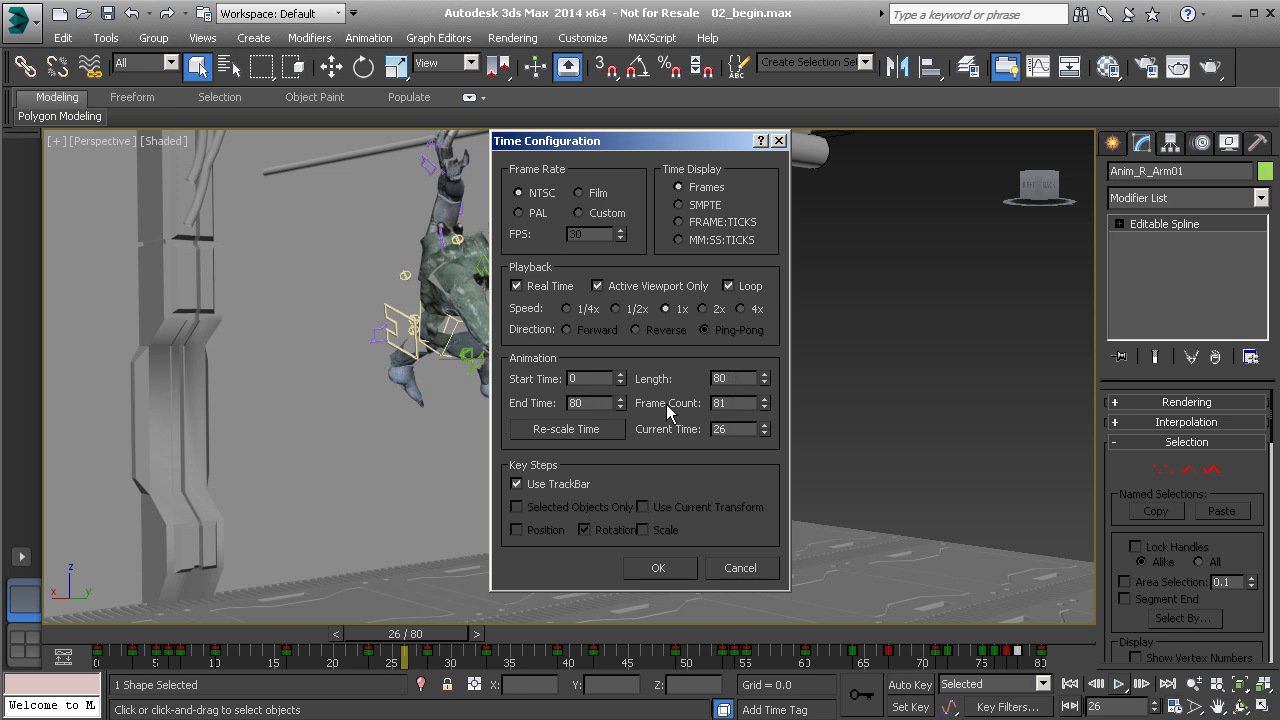
pyautogui.doubleClick(731, 400)
pyautogui.doubleClick(737, 429)
# - Set current time to 5, apply, clear the selection and scrub through the animation
pyautogui.write('5')
pyautogui.click(653, 568)
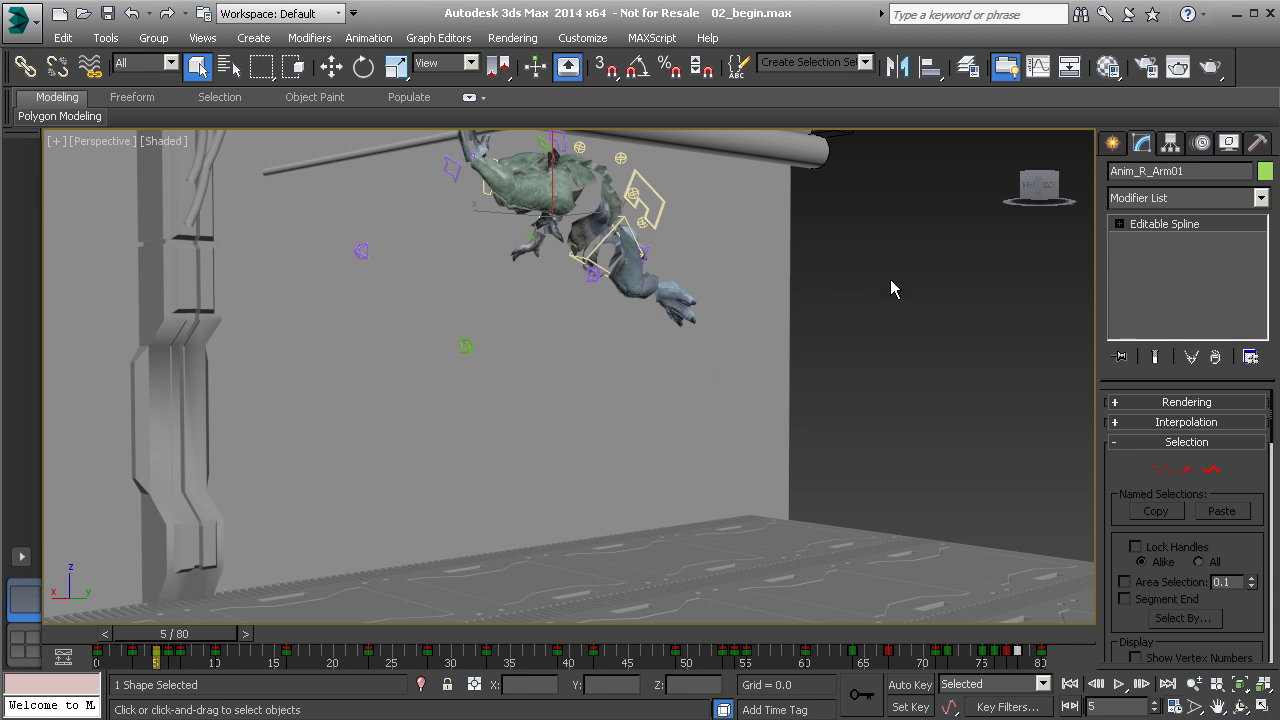
pyautogui.click(839, 374)
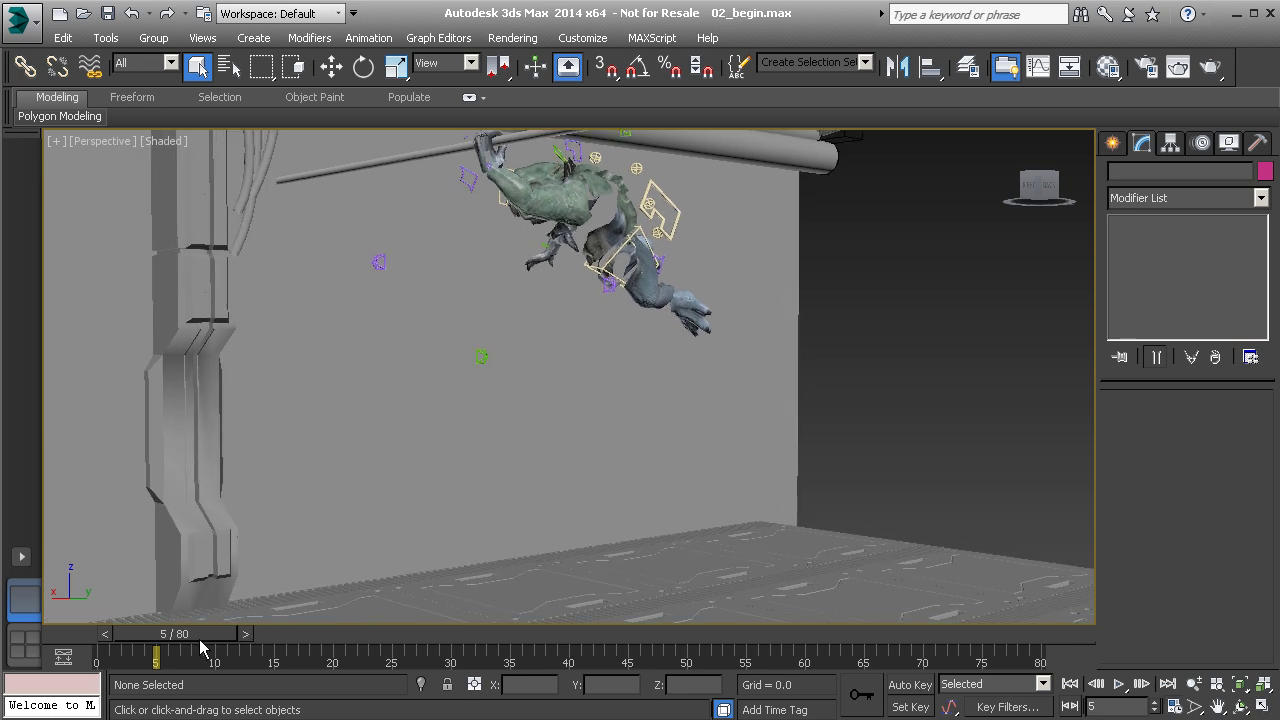
pyautogui.moveTo(202, 636); pyautogui.dragTo(982, 624)
pyautogui.keyDown('alt'); pyautogui.moveTo(982, 624); pyautogui.dragTo(735, 462, button='middle'); pyautogui.keyUp('alt')
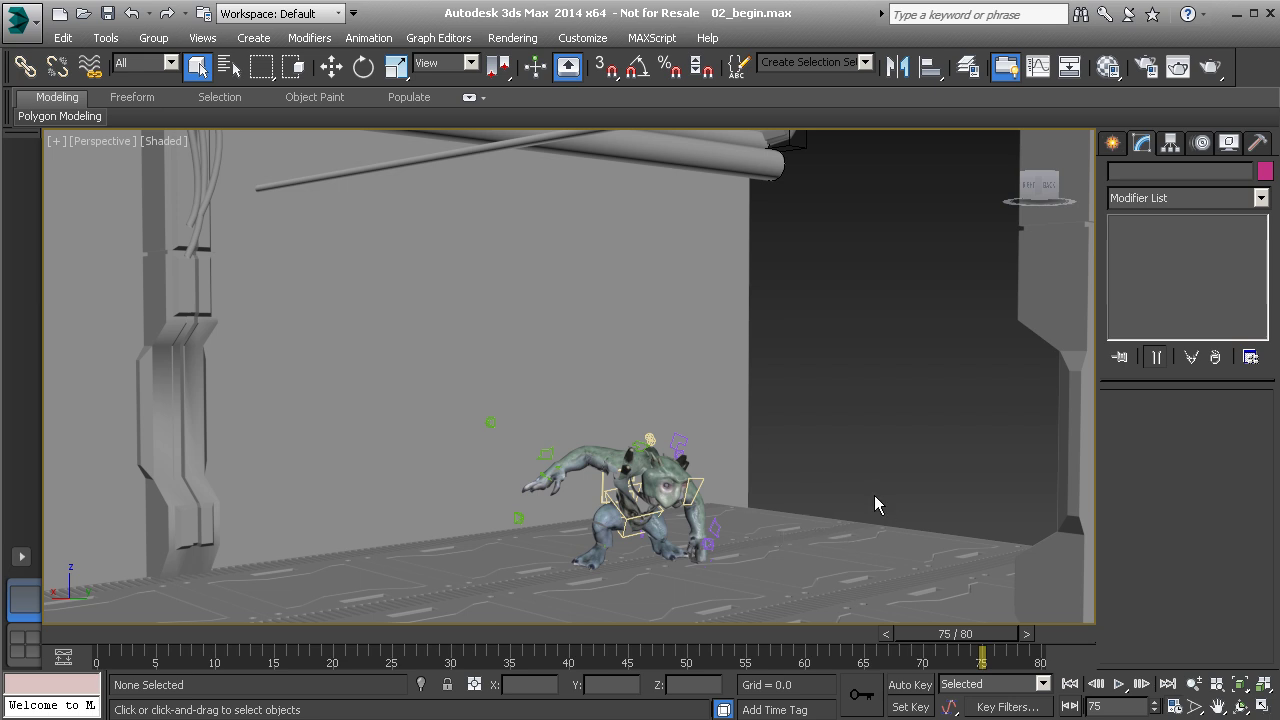
# - Re-scale the animation time to a new end time of 300 frames
pyautogui.click(1176, 706)
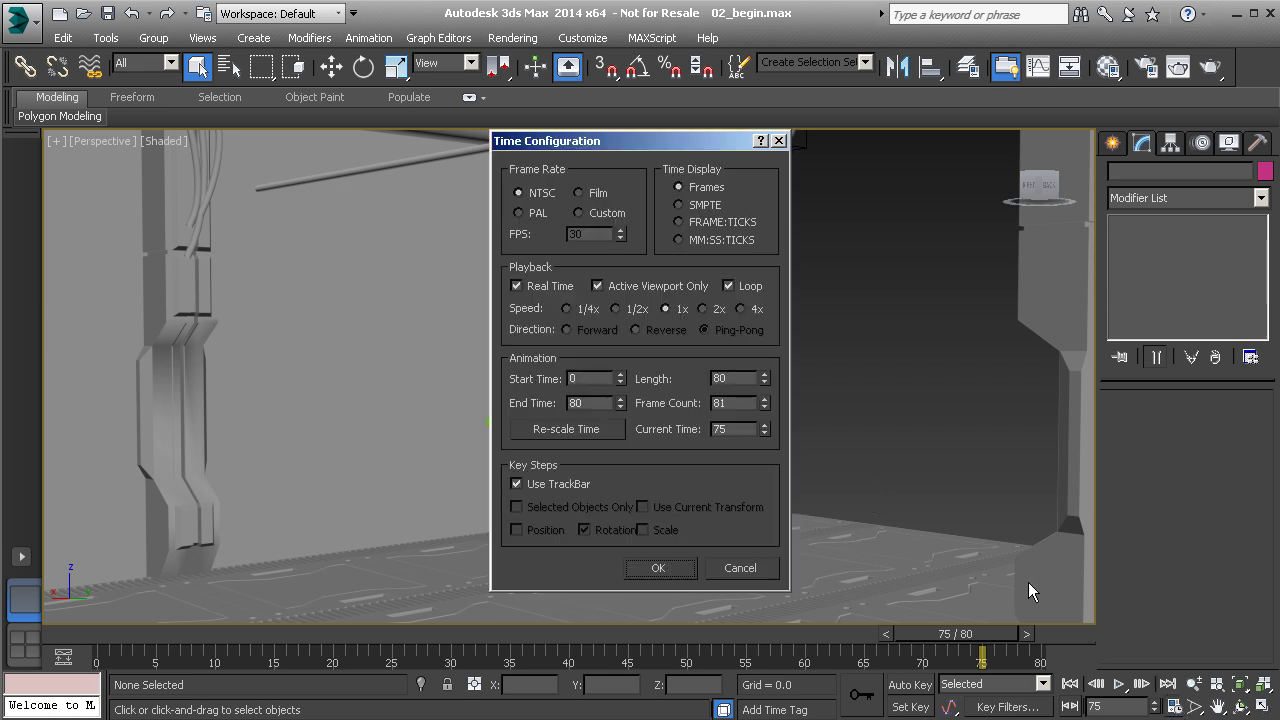
pyautogui.click(585, 430)
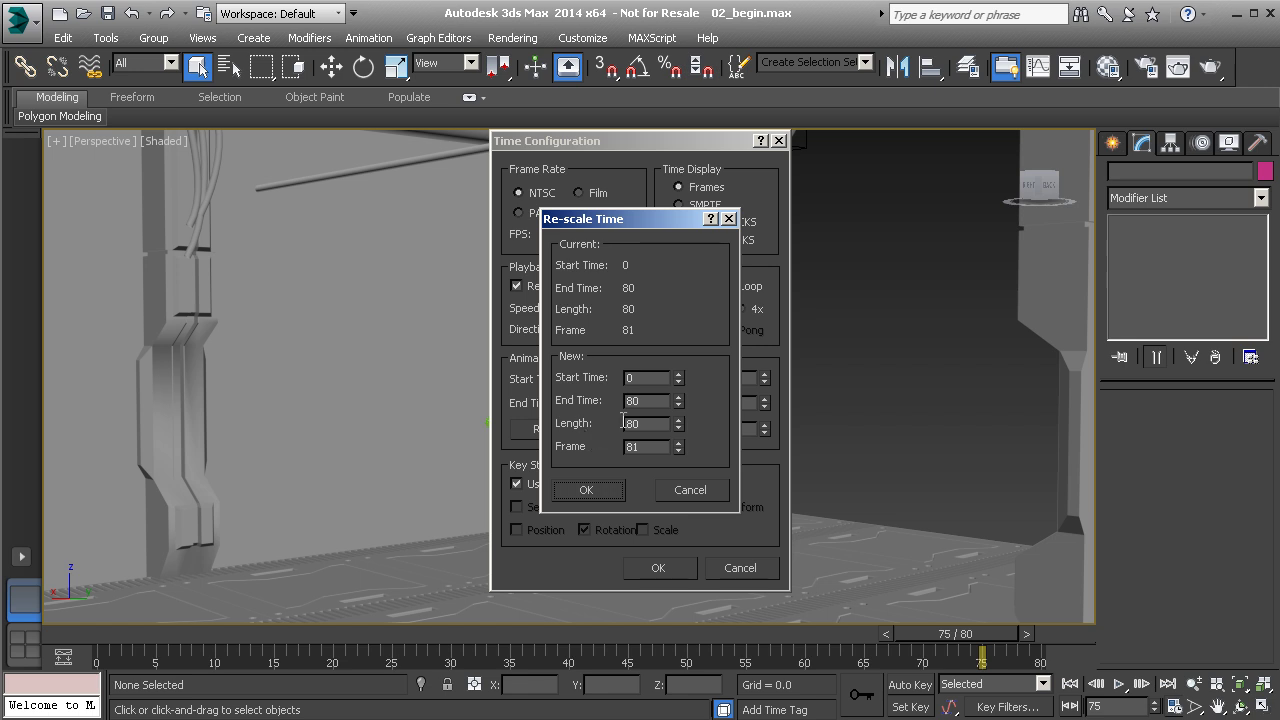
pyautogui.doubleClick(646, 401)
pyautogui.write('300')
pyautogui.click(589, 490)
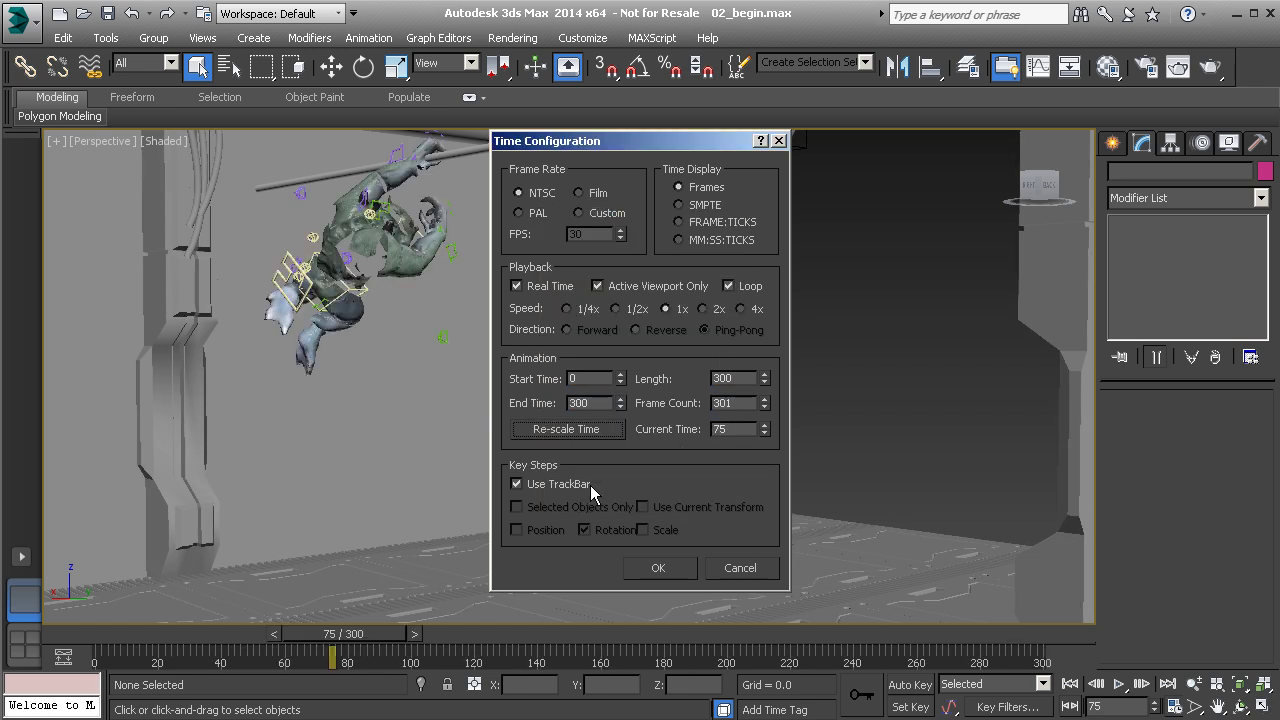
pyautogui.click(660, 569)
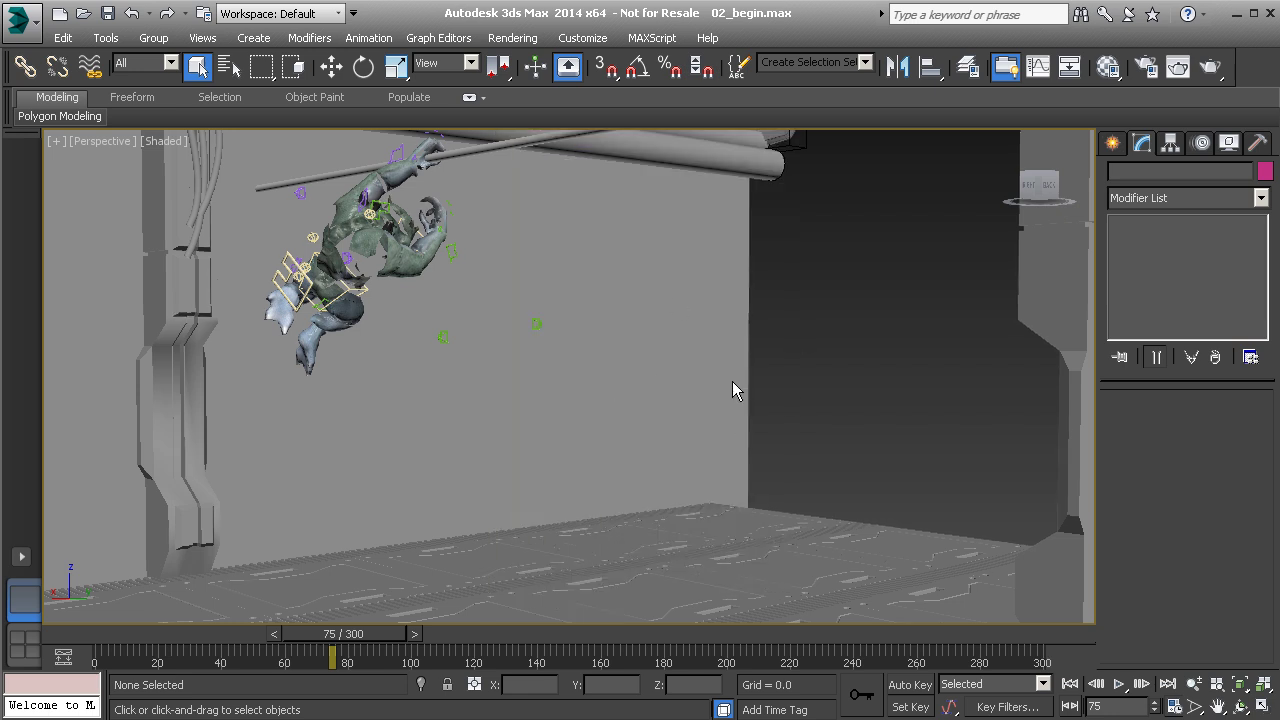
# - Play the rescaled 300-frame animation and stop it at frame 213
pyautogui.click(1119, 685)
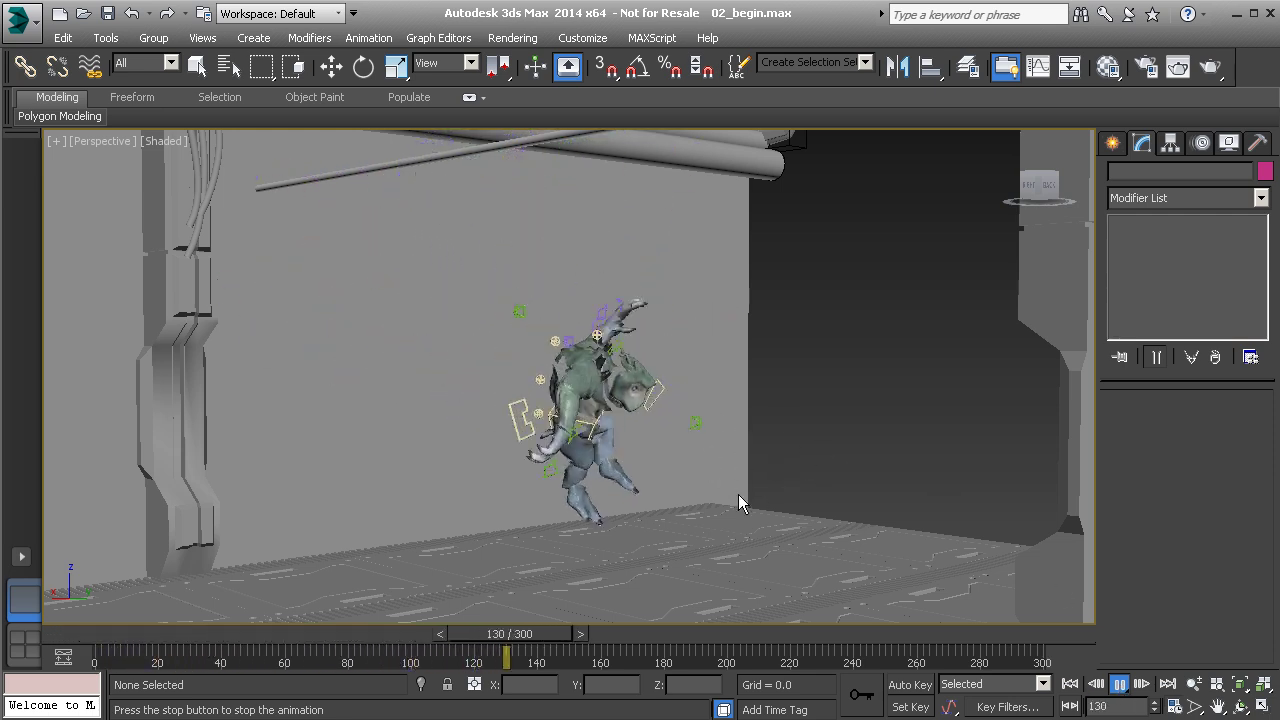
pyautogui.click(1122, 686)
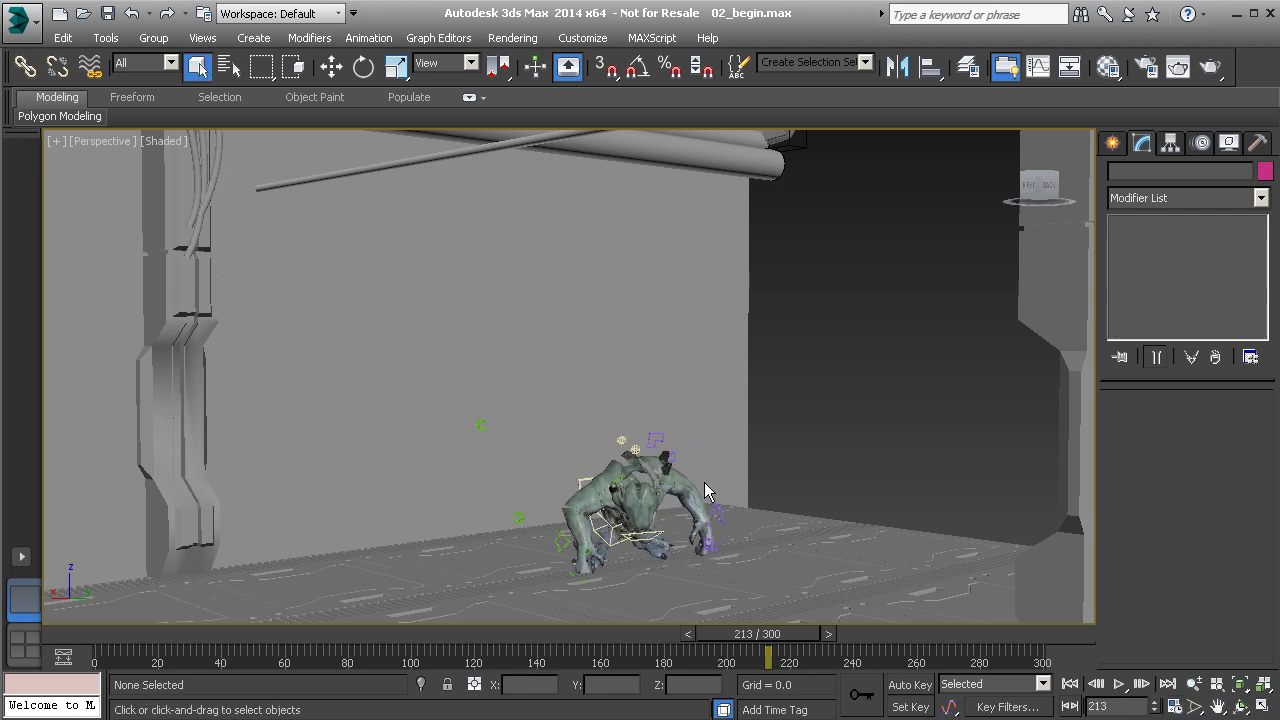
# - Select Anim_R_Arm01, scrub to frame 46, deselect, then play and stop at frame 251
pyautogui.click(563, 540)
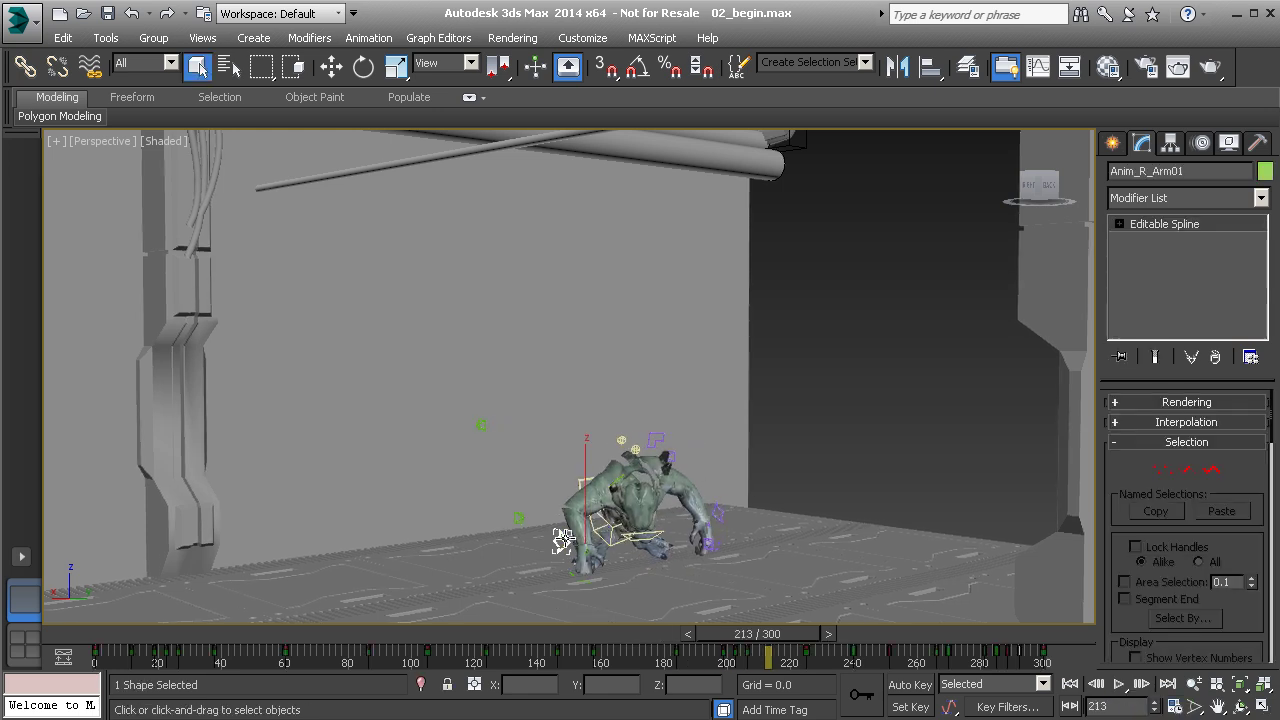
pyautogui.moveTo(756, 636); pyautogui.dragTo(782, 588)
pyautogui.click(839, 441)
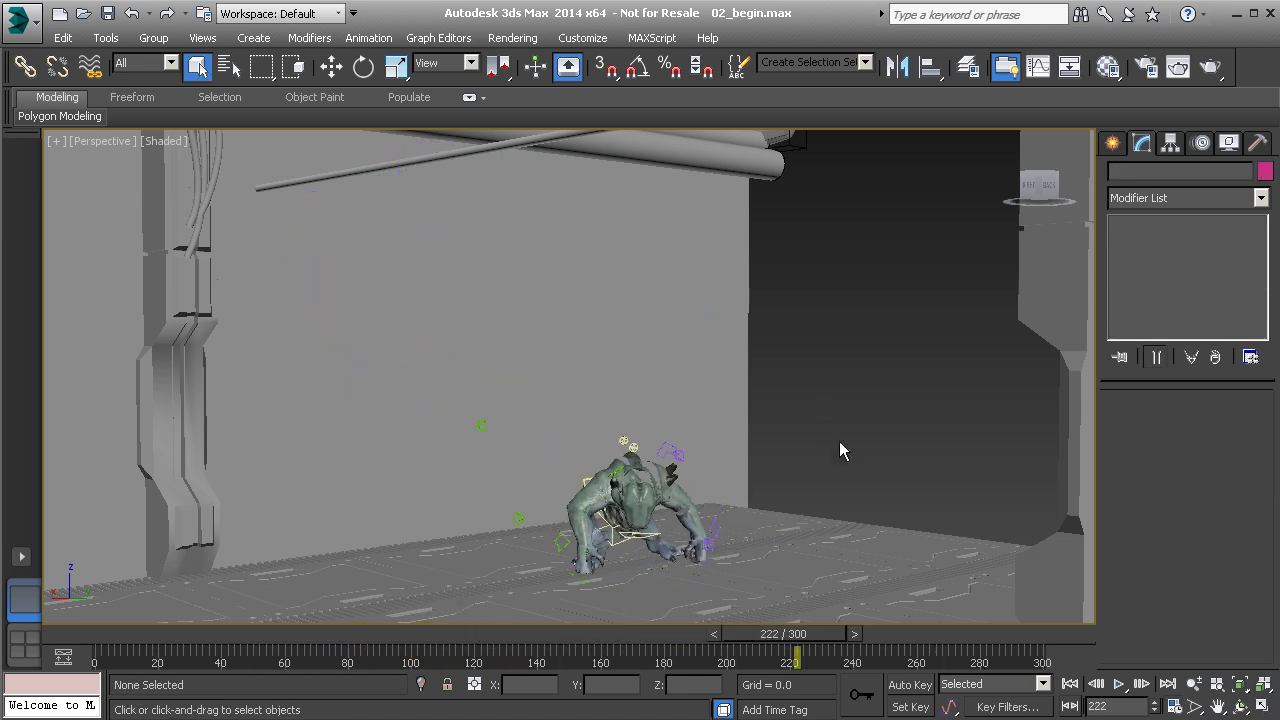
pyautogui.click(1120, 685)
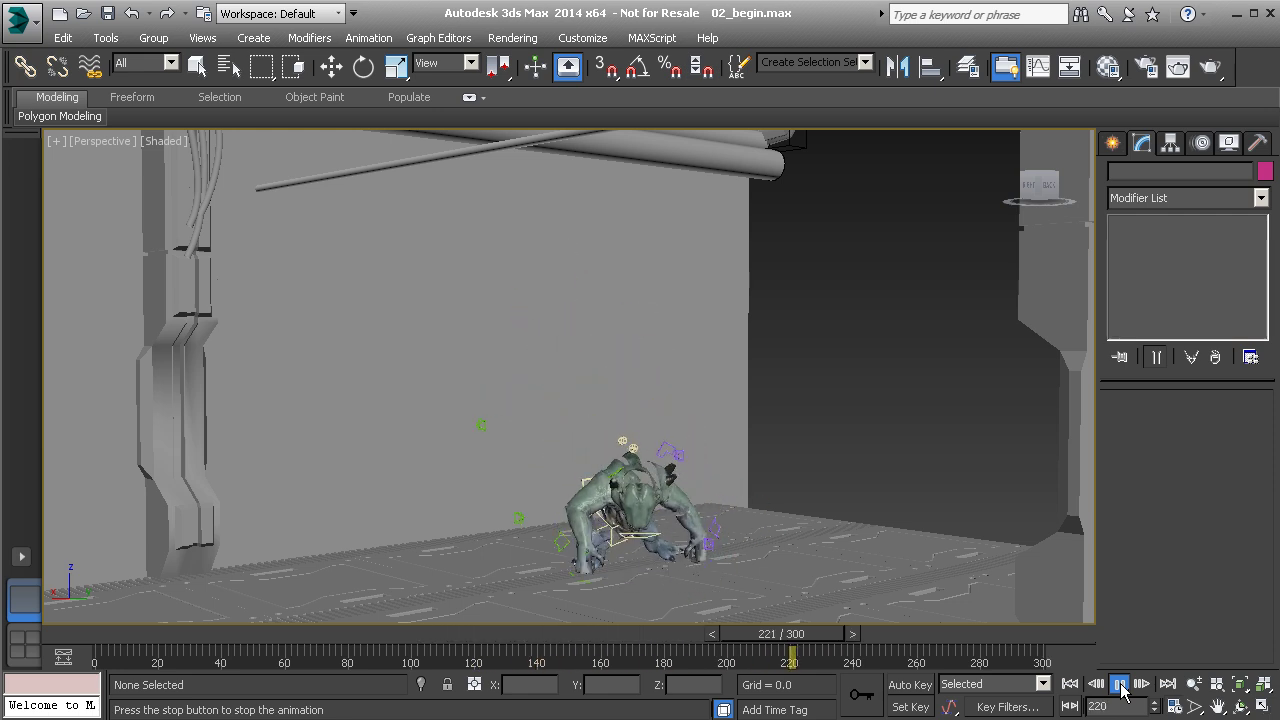
pyautogui.click(1120, 685)
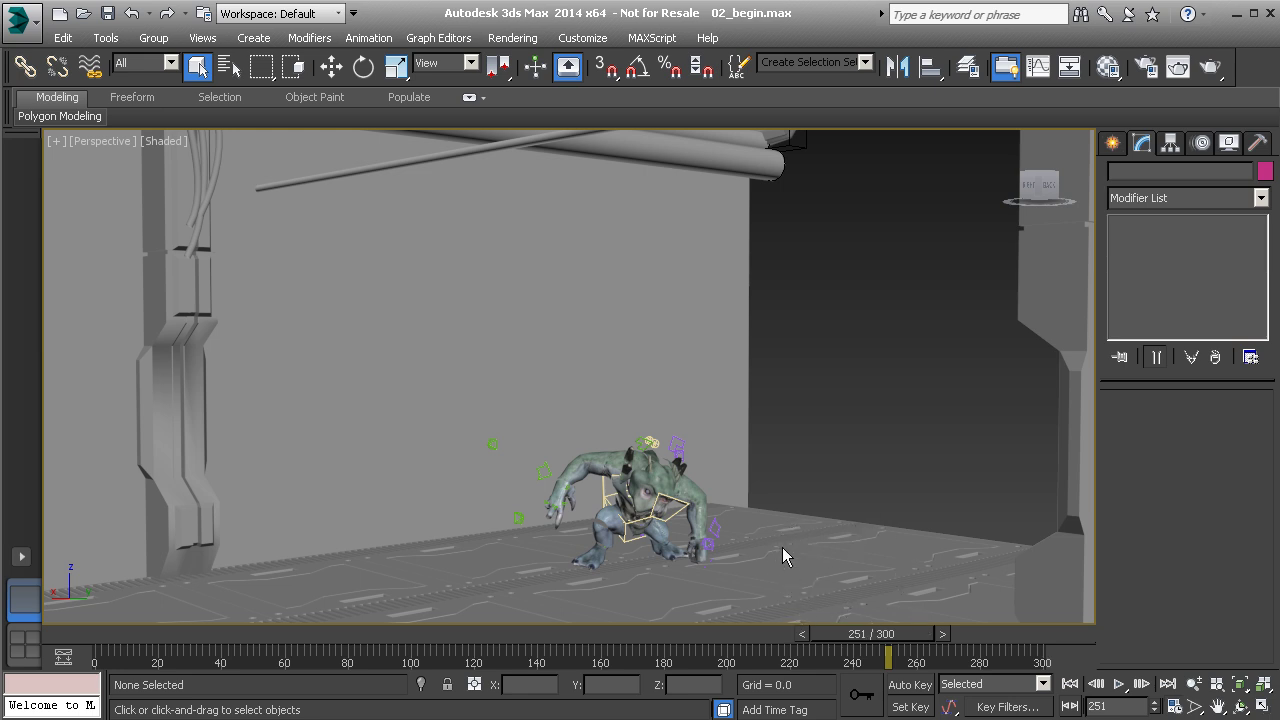
# - Scrub back to frame 48, play and stop at frame 255, then open Time Configuration
pyautogui.moveTo(872, 634); pyautogui.dragTo(287, 630)
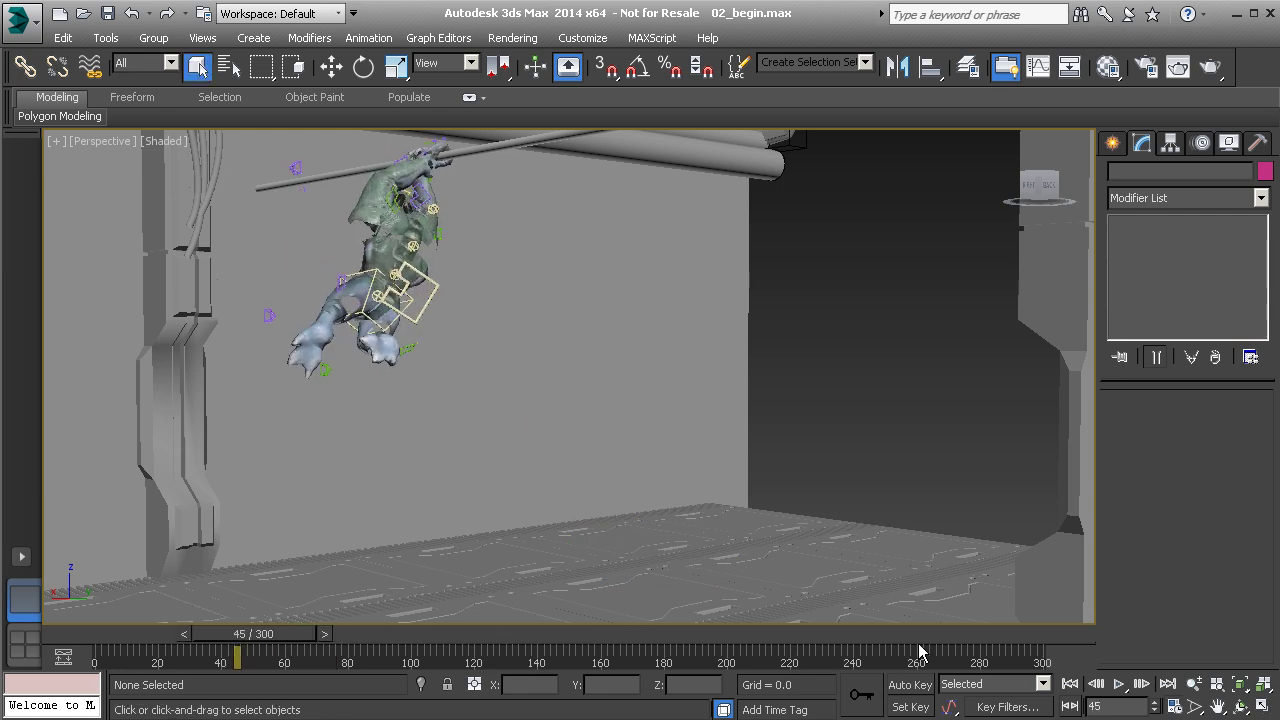
pyautogui.click(1118, 684)
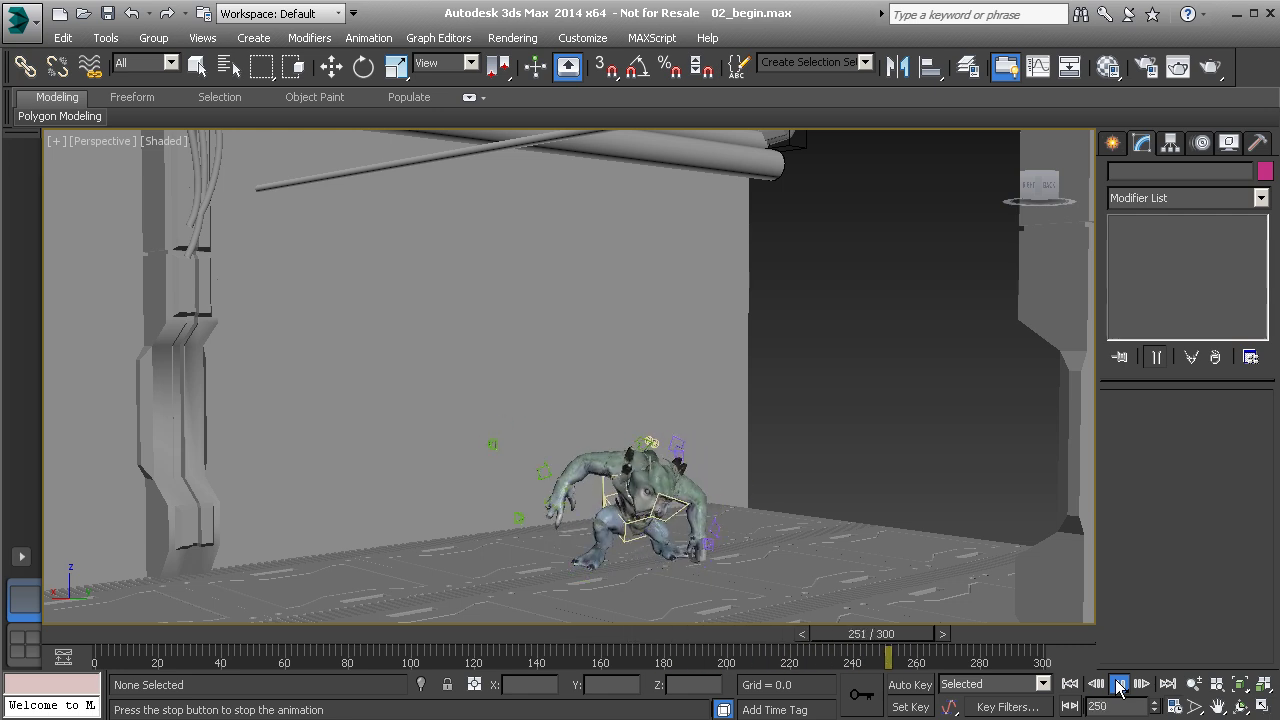
pyautogui.click(1118, 686)
pyautogui.click(1174, 708)
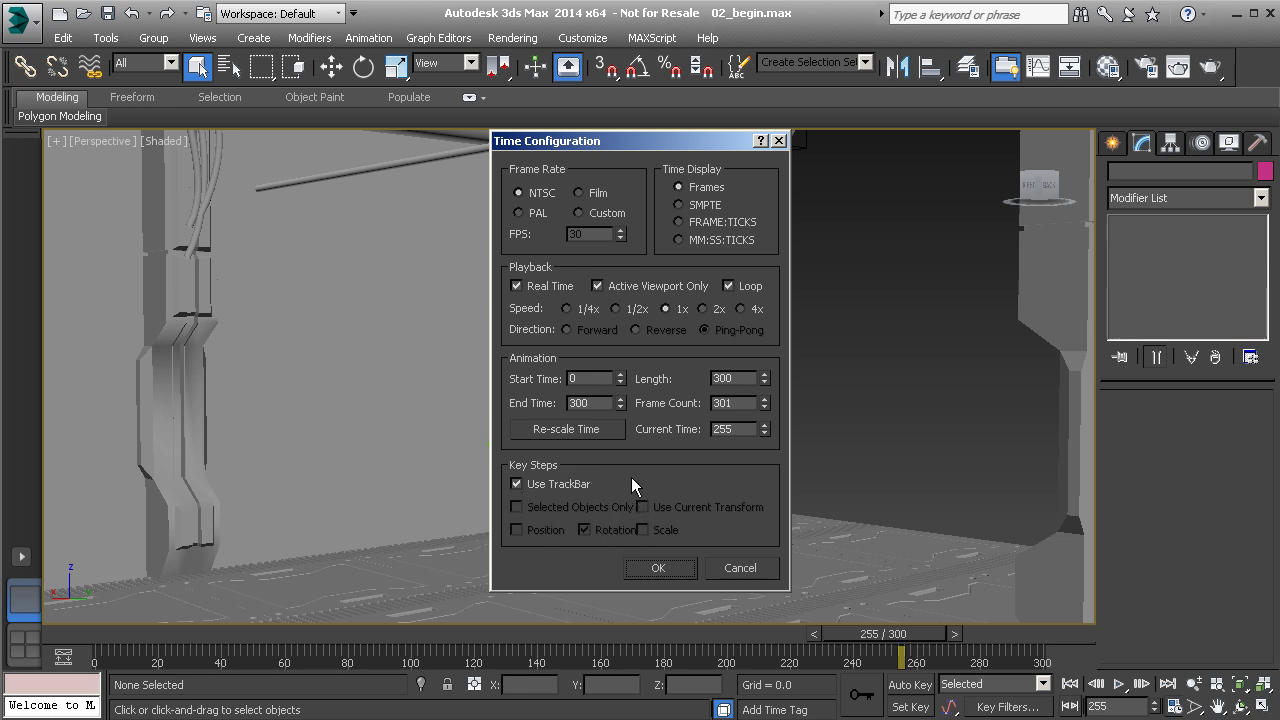
# - Uncheck Use TrackBar, enable Selected Objects Only with Rotation keys, and apply with OK
pyautogui.click(517, 484)
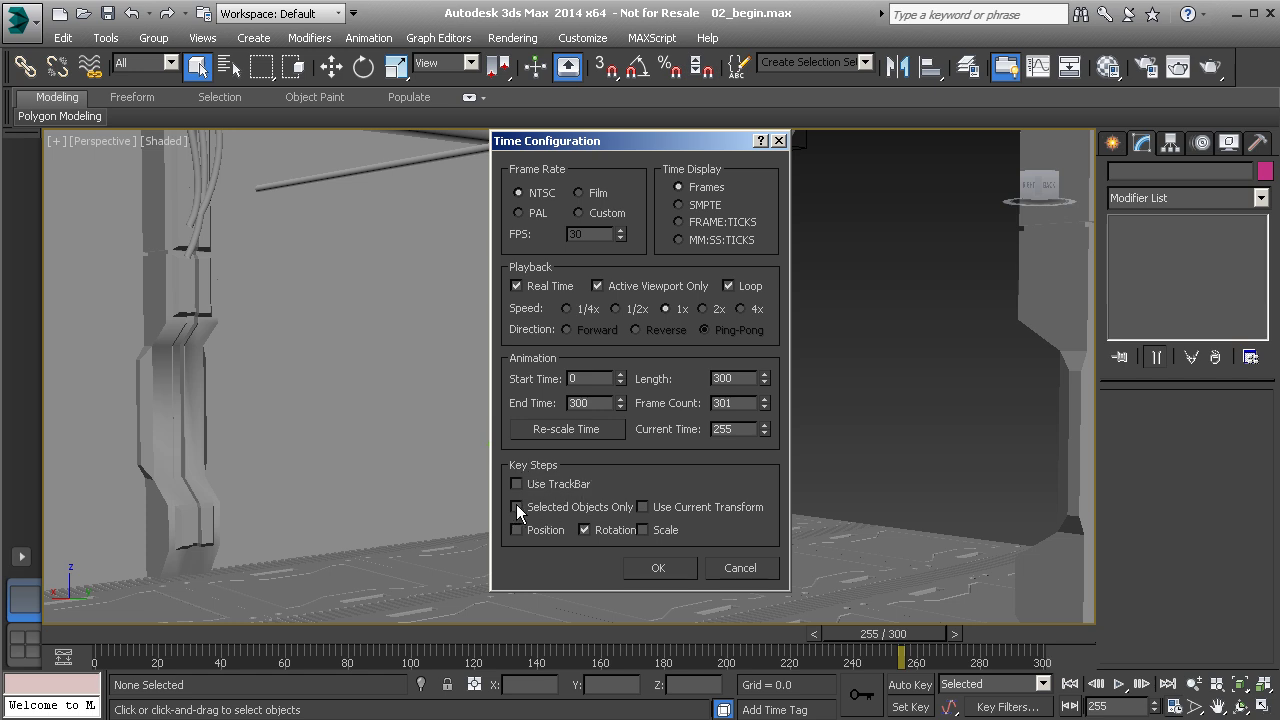
pyautogui.click(644, 506)
pyautogui.click(644, 506)
pyautogui.moveTo(687, 133); pyautogui.dragTo(297, 200)
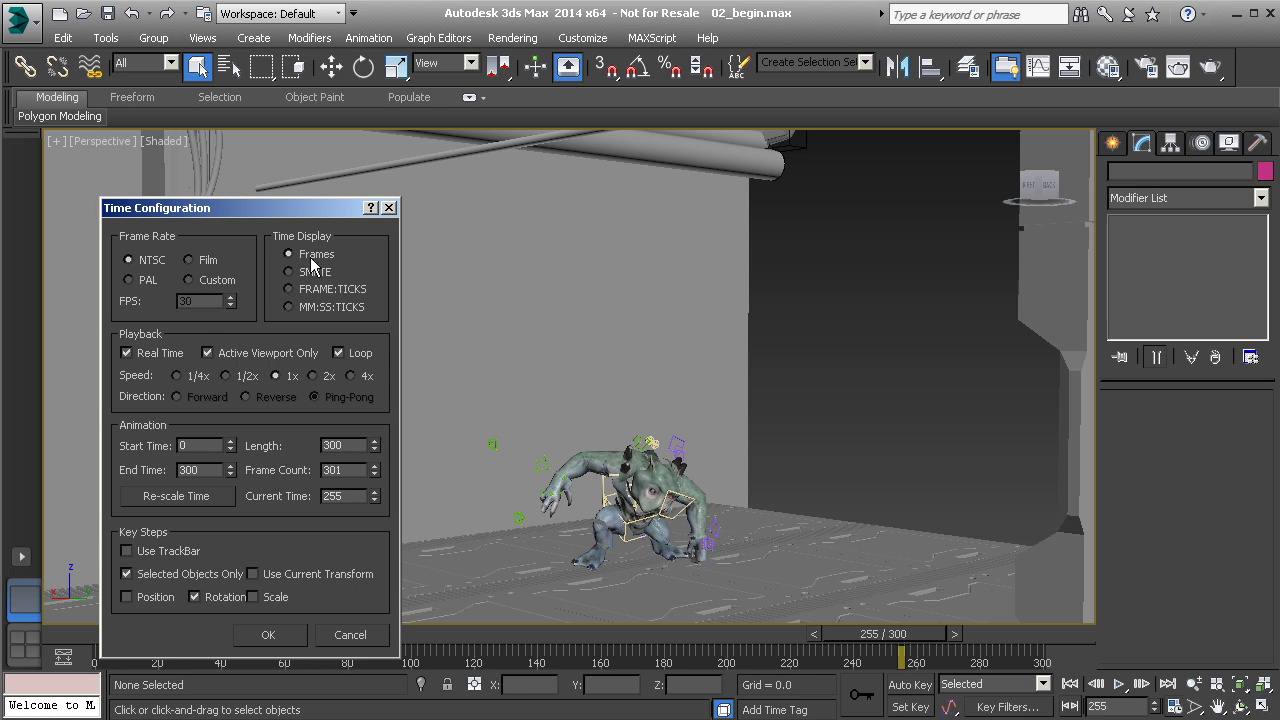
pyautogui.moveTo(294, 208); pyautogui.dragTo(493, 134)
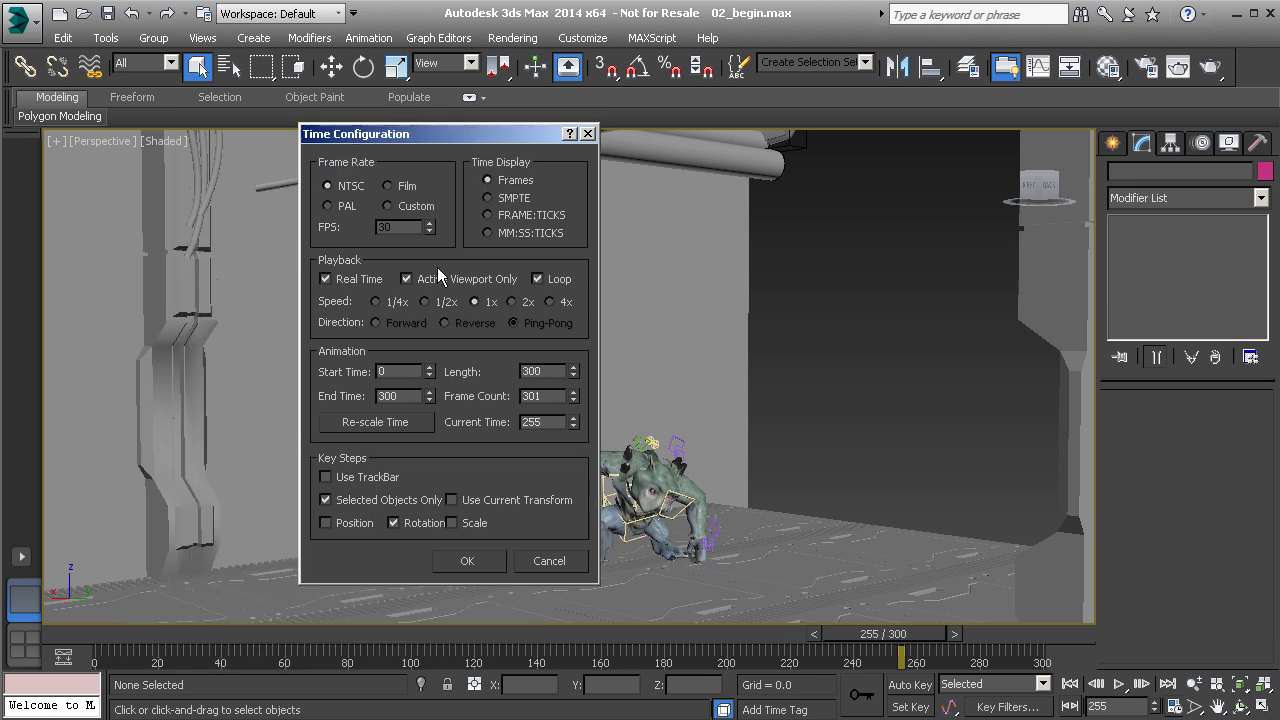
pyautogui.click(393, 521)
pyautogui.click(469, 565)
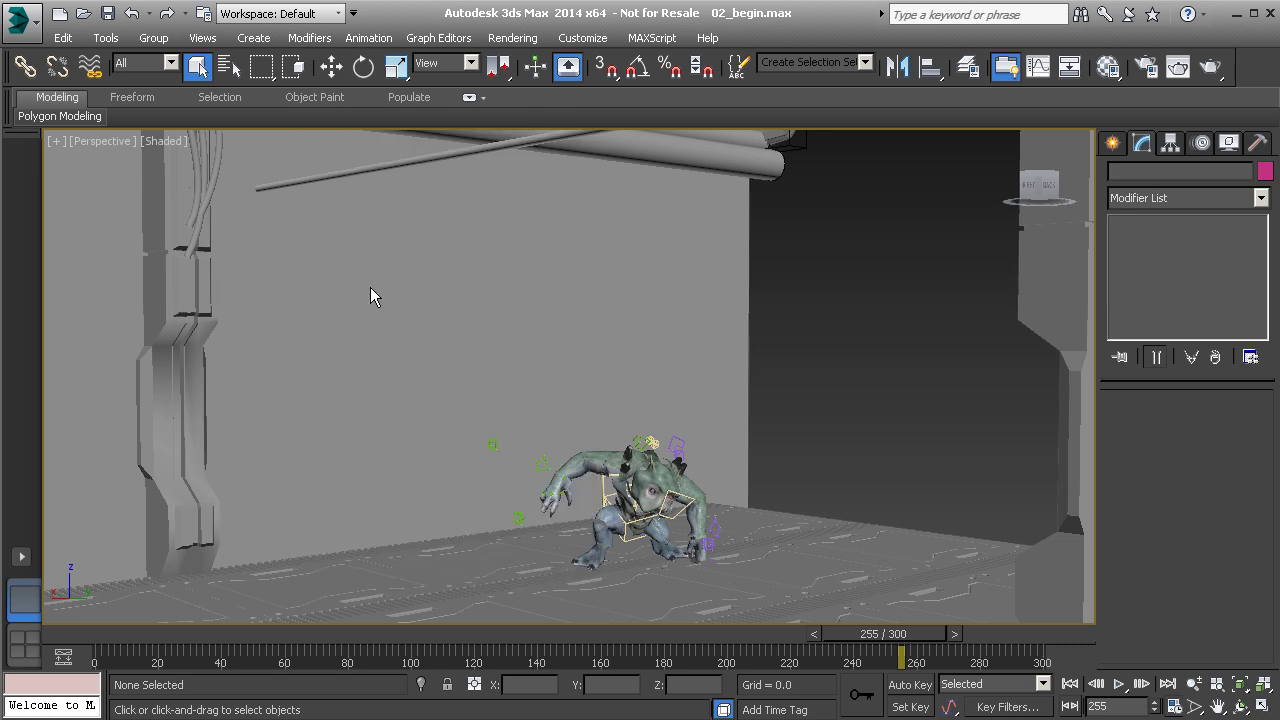
# - Select the Anim_R_Mid01 control on the creature and turn on Key Mode Toggle
pyautogui.moveTo(453, 398); pyautogui.dragTo(472, 354, button='middle')
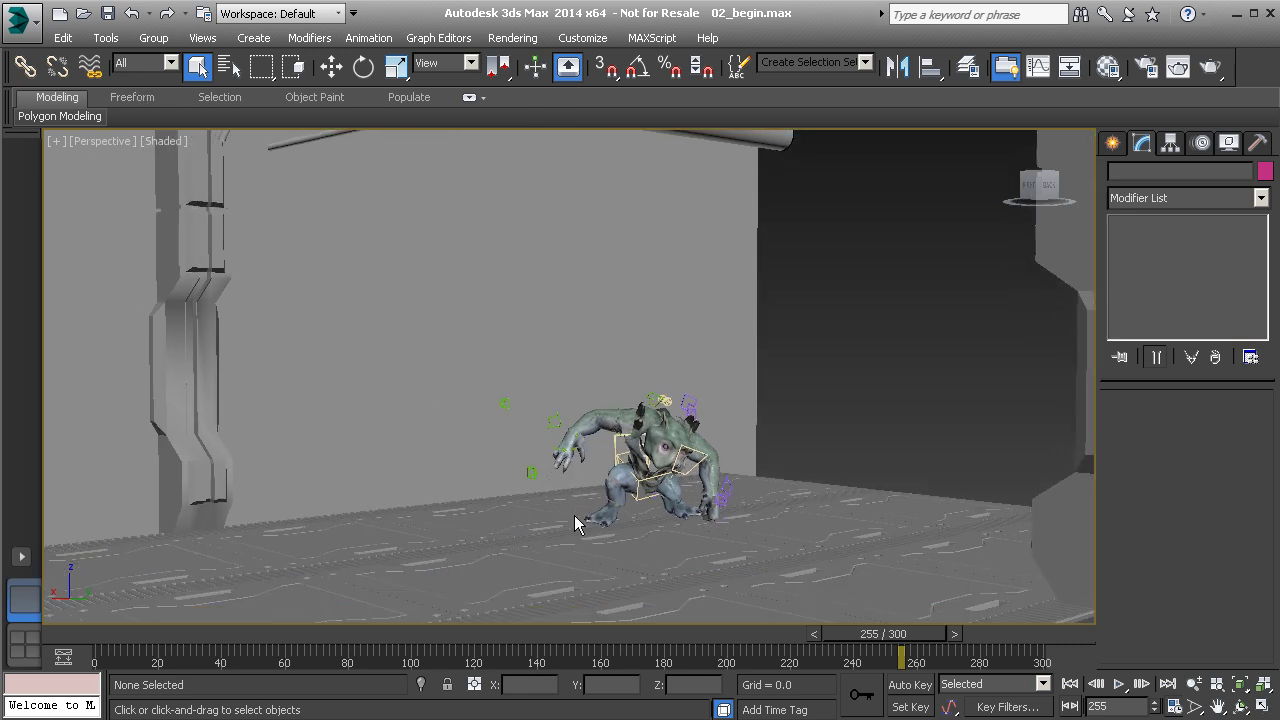
pyautogui.scroll(5, 574, 515)
pyautogui.click(547, 376)
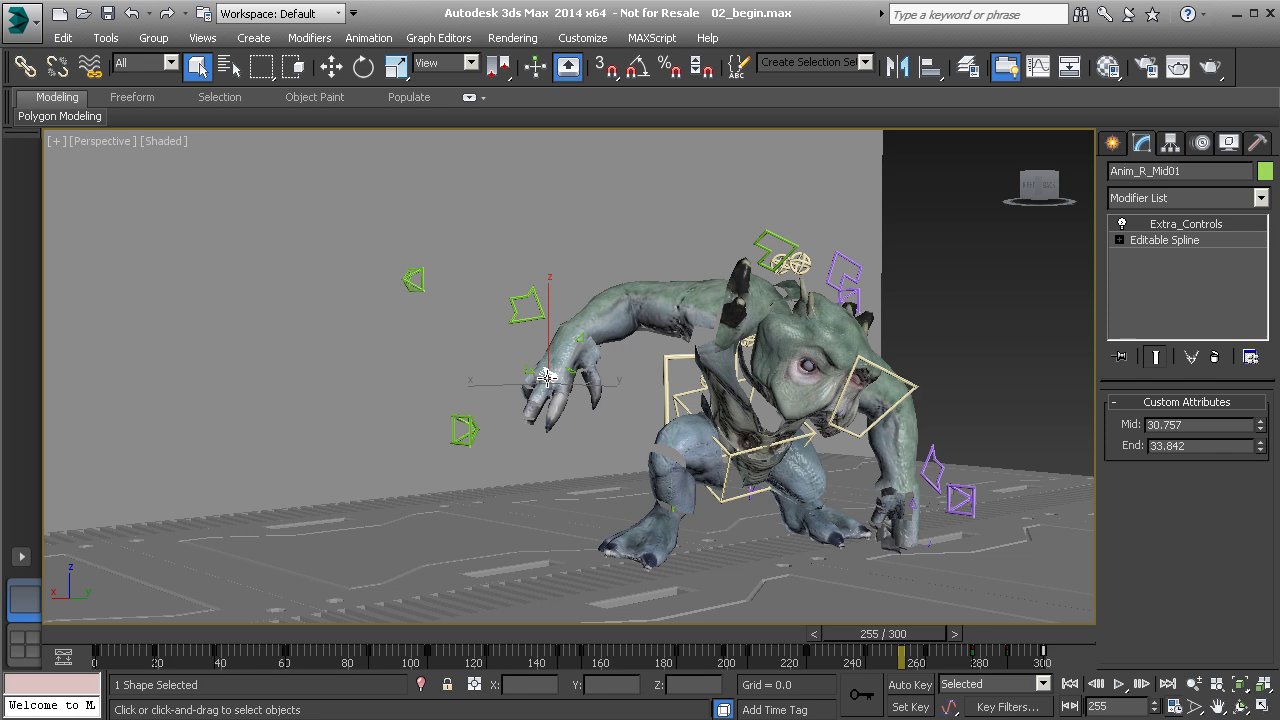
pyautogui.click(1071, 706)
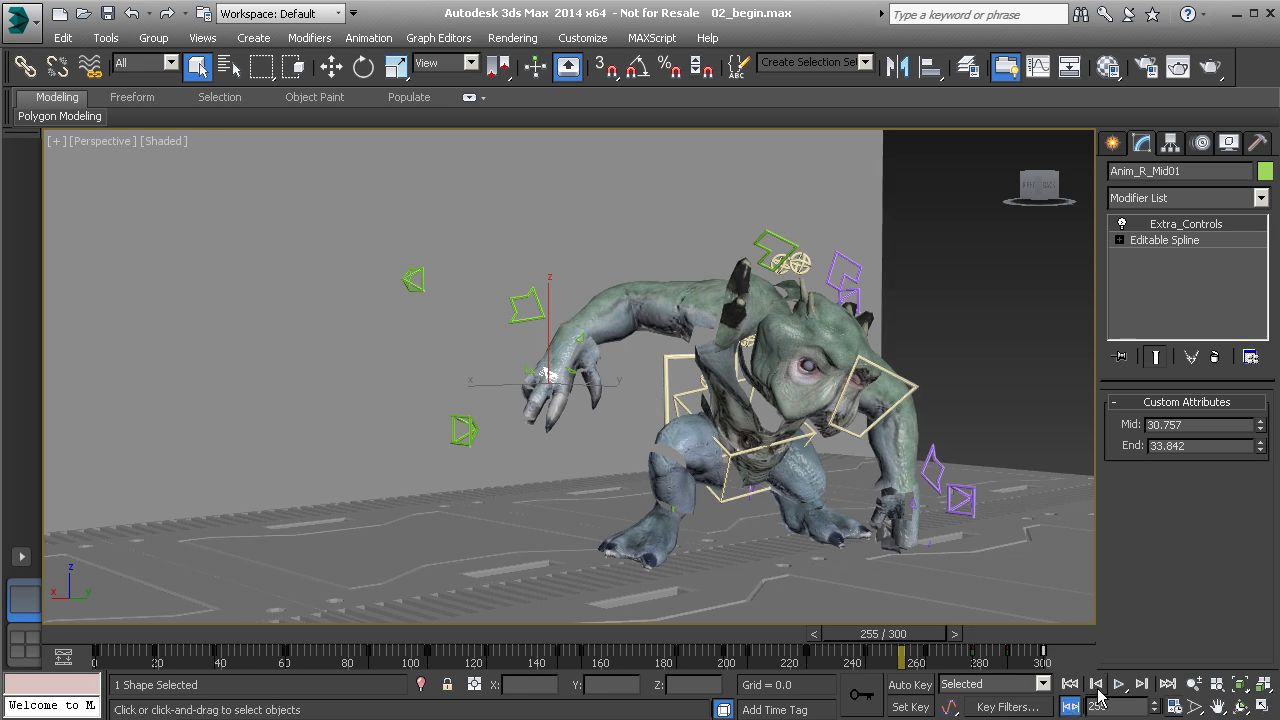
# - Step back key by key from frame 255 to 86:40 with Previous Key
pyautogui.click(1097, 686)
pyautogui.click(1097, 686)
pyautogui.click(1097, 686)
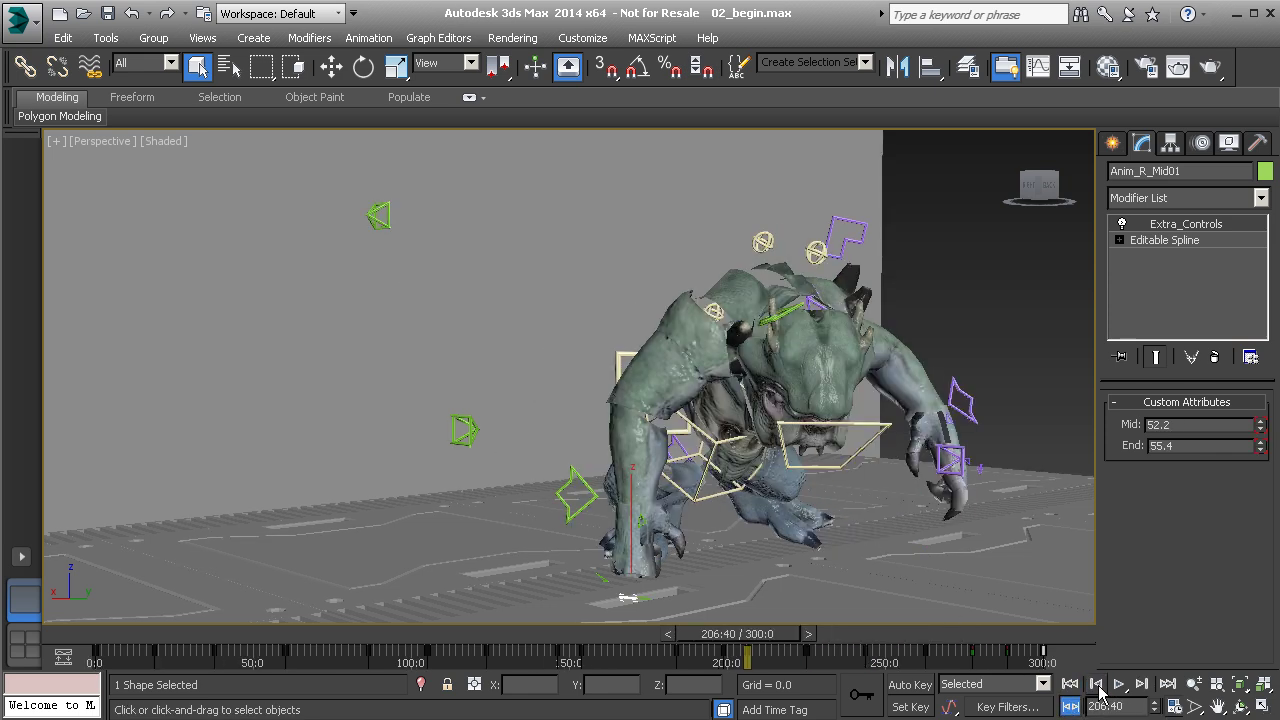
pyautogui.click(1097, 686)
pyautogui.click(1097, 686)
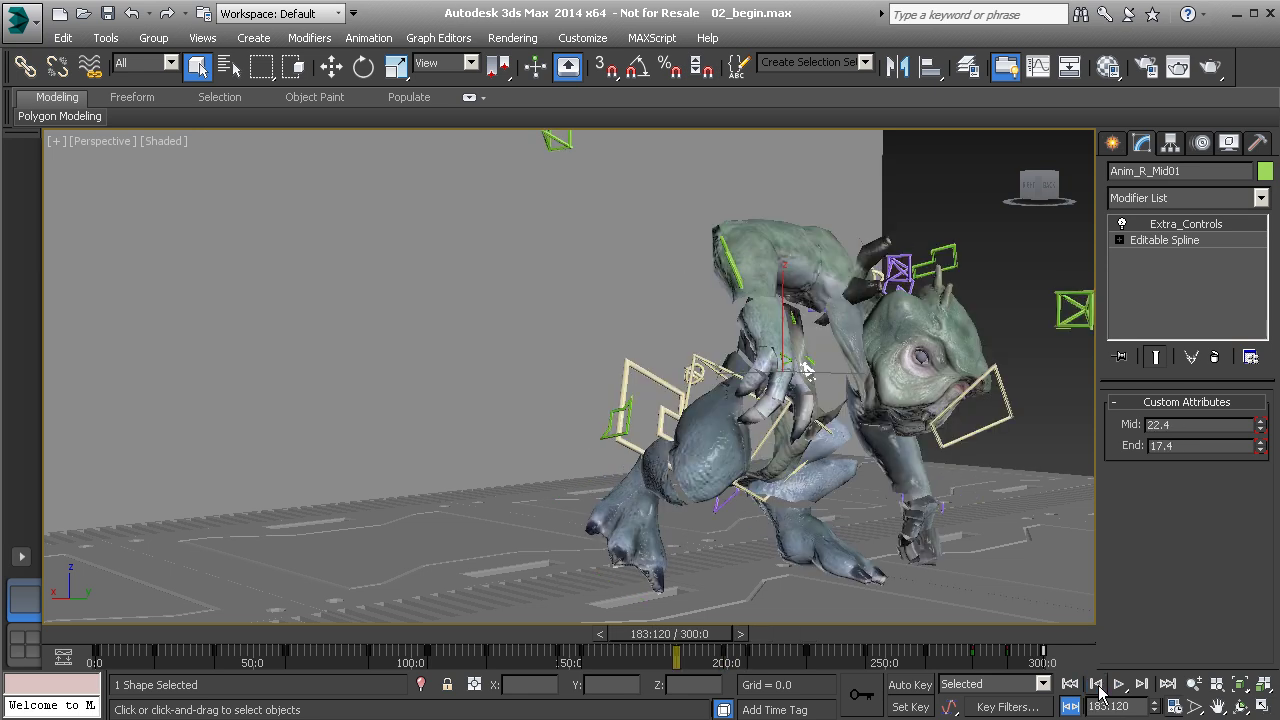
pyautogui.click(1097, 686)
pyautogui.click(1097, 686)
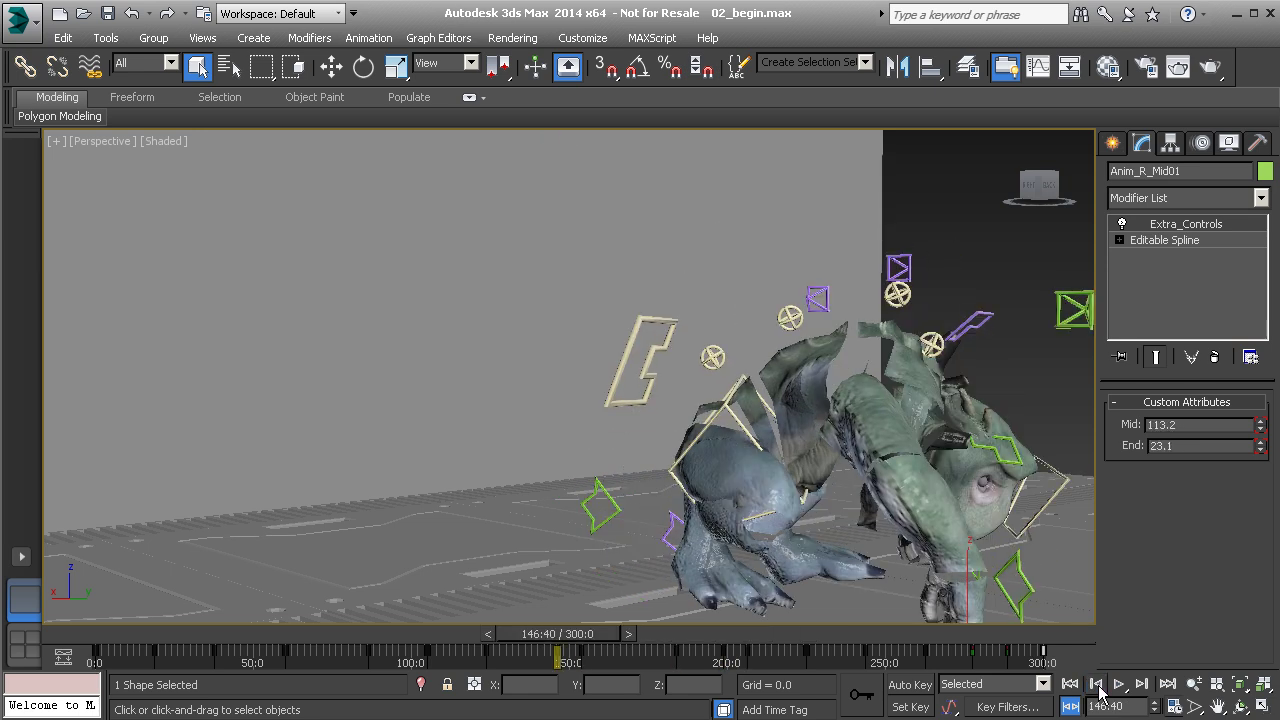
pyautogui.click(1097, 686)
pyautogui.click(1097, 686)
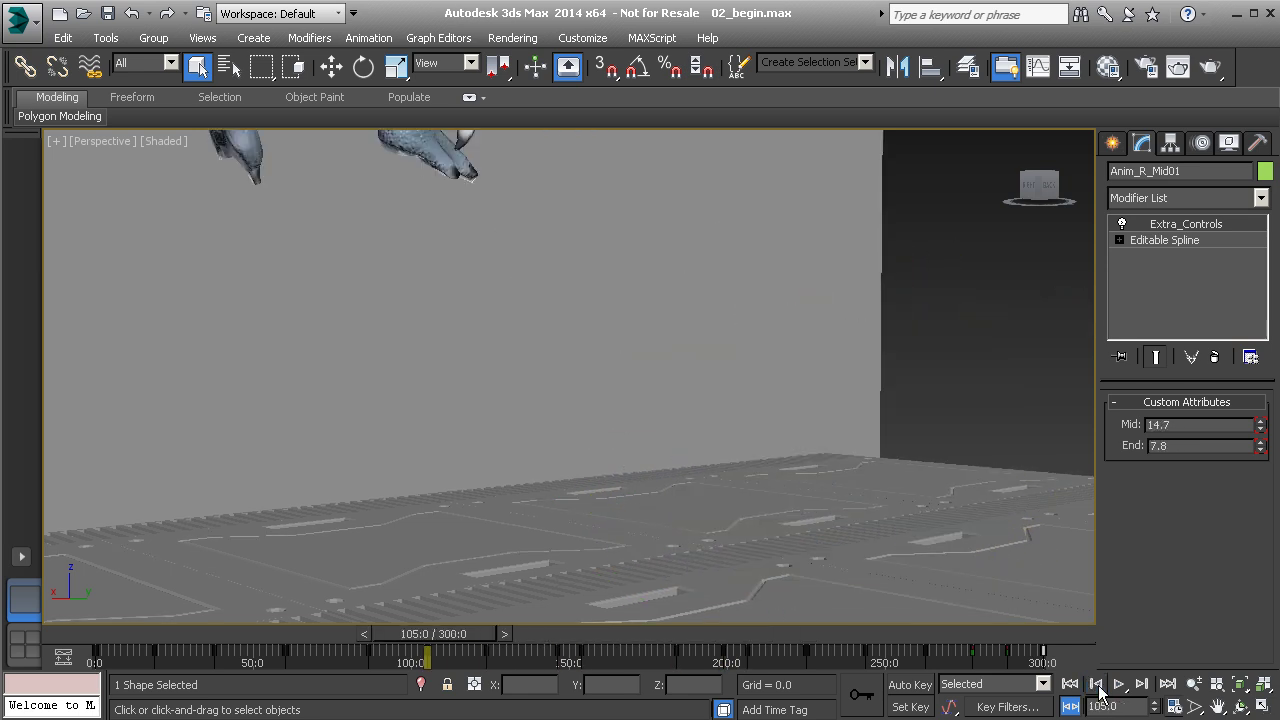
pyautogui.click(1097, 686)
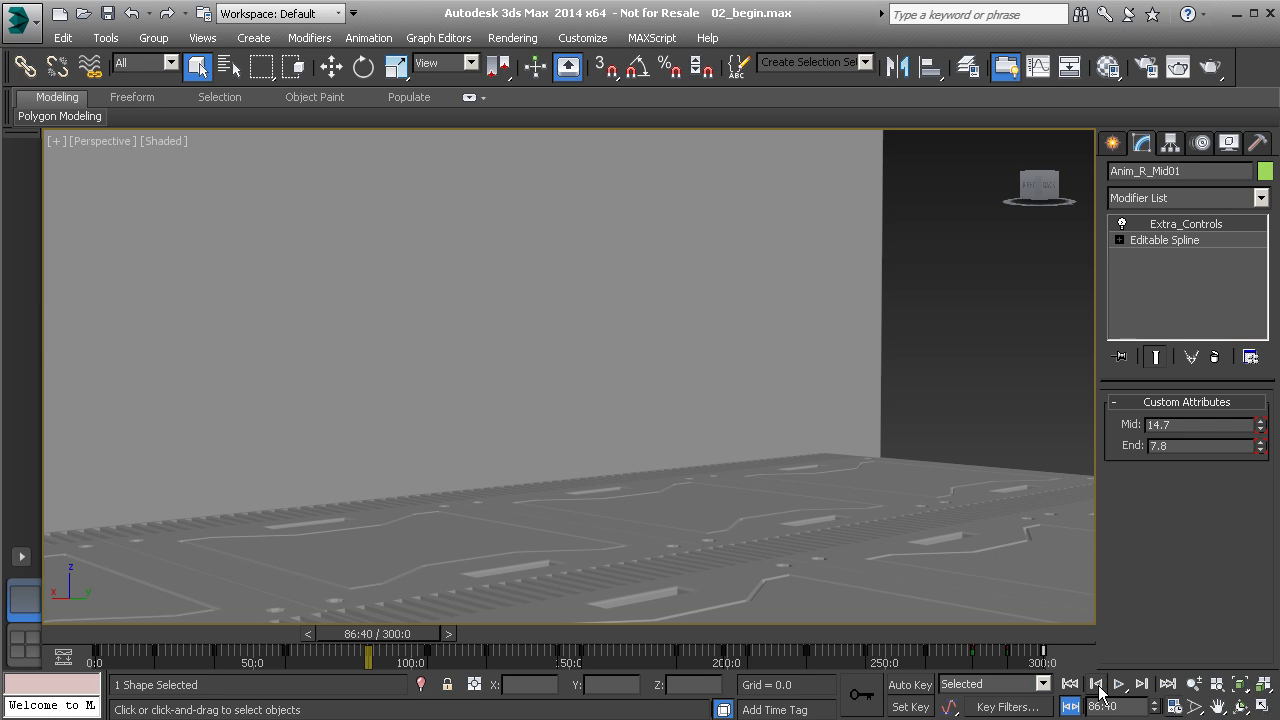
# - Turn off Selected Objects Only for key steps in Time Configuration
pyautogui.click(1173, 707)
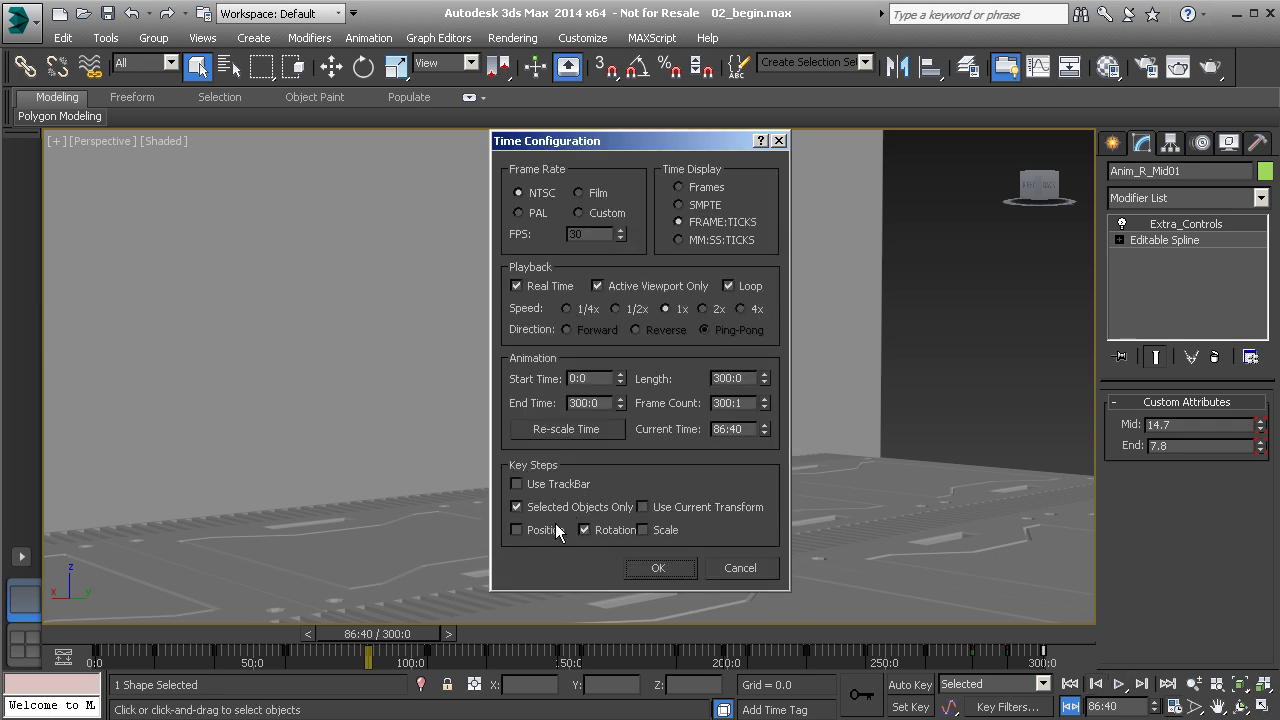
pyautogui.click(520, 507)
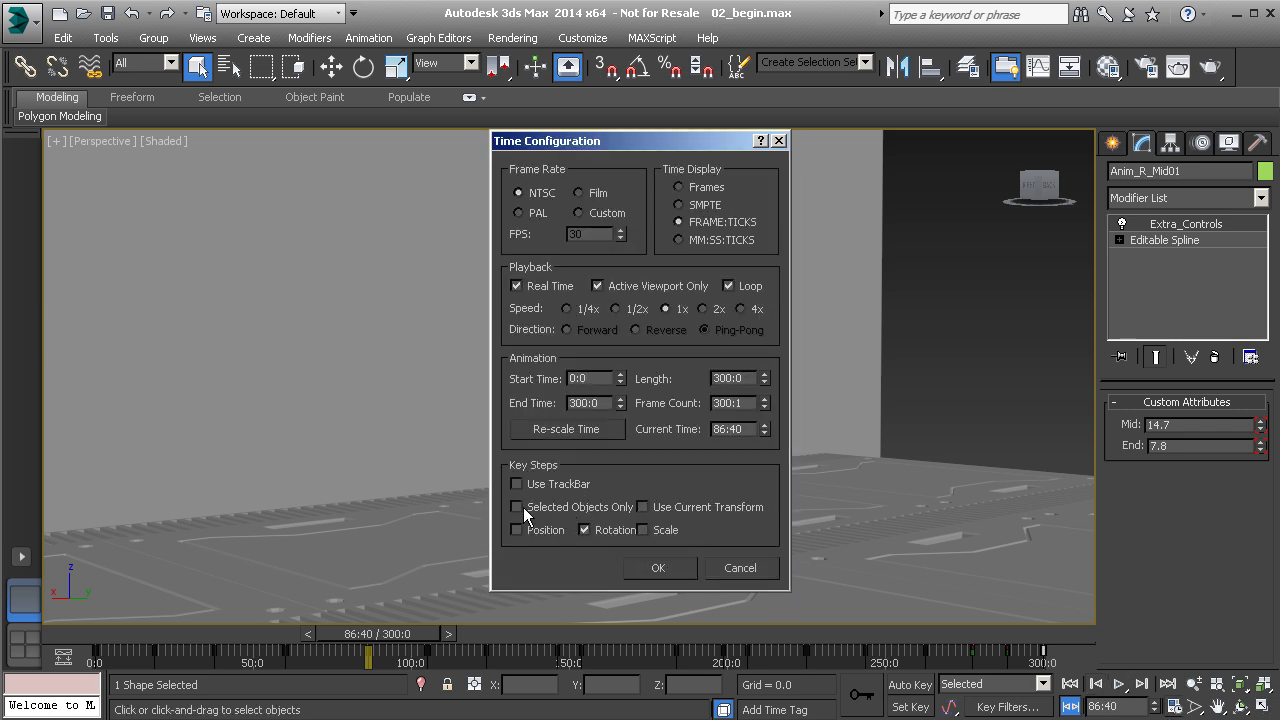
pyautogui.click(659, 570)
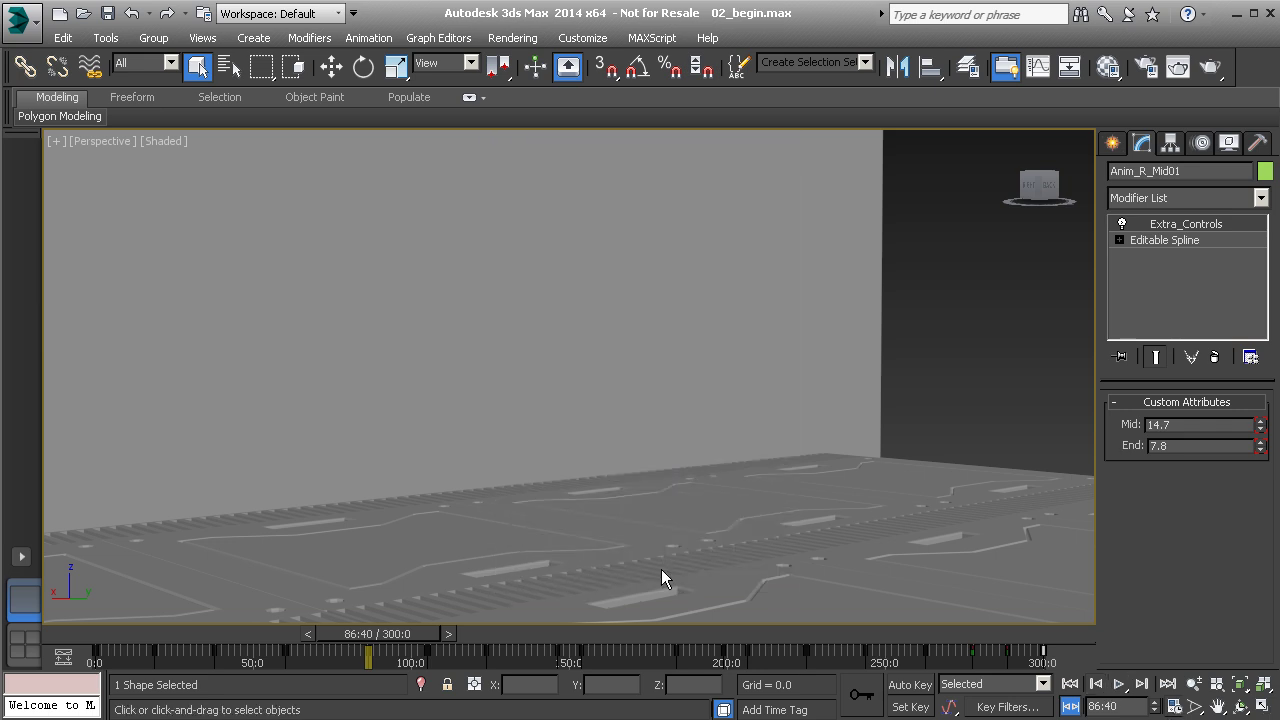
# - Step forward through keys from 86:40 to frame 135 with Next Key
pyautogui.click(1142, 684)
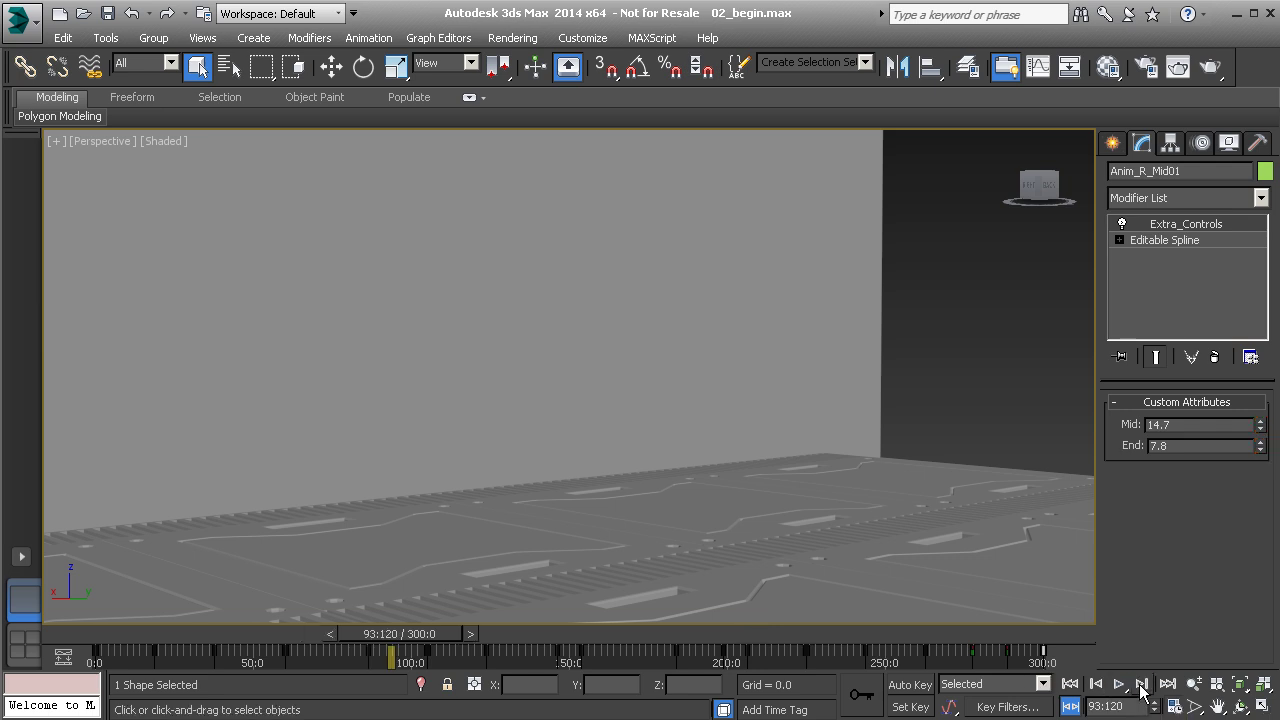
pyautogui.click(1142, 684)
pyautogui.click(1142, 684)
pyautogui.click(1142, 684)
pyautogui.click(1142, 684)
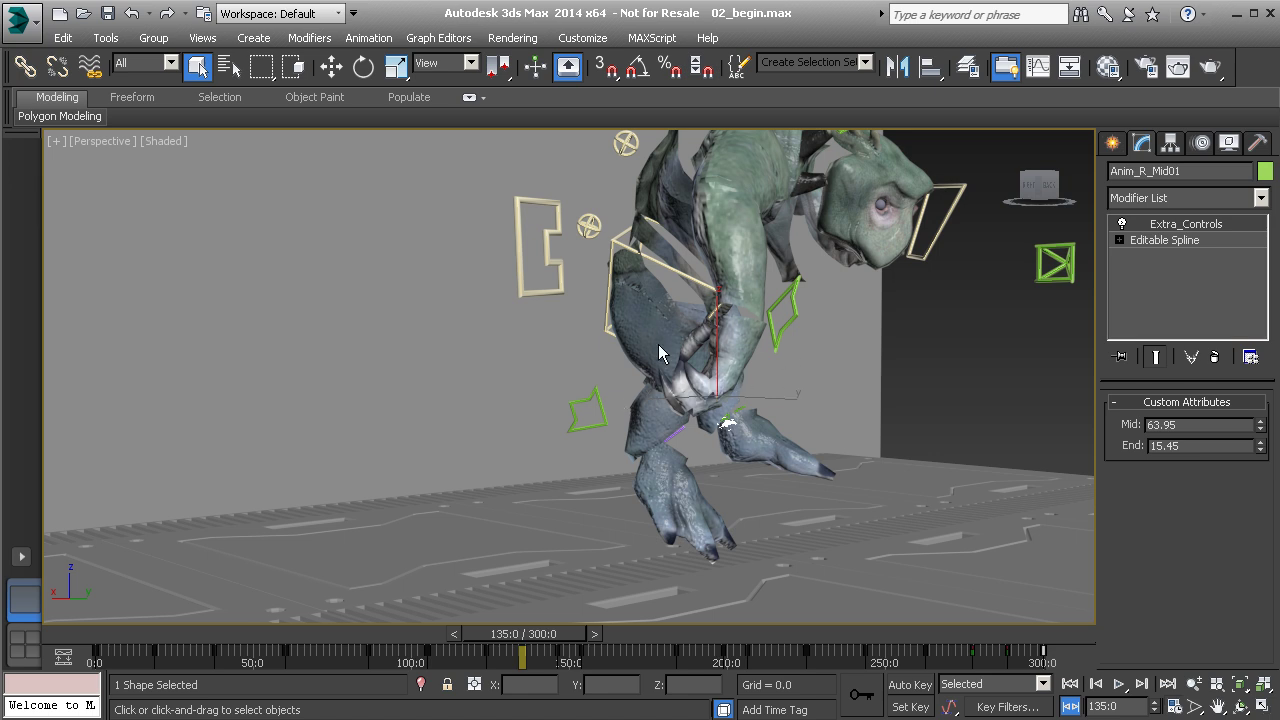
# - Orbit, zoom and pan out to show the creature in the room, then reopen Time Configuration
pyautogui.keyDown('alt'); pyautogui.moveTo(658, 344); pyautogui.dragTo(650, 485, button='middle'); pyautogui.keyUp('alt')
pyautogui.scroll(-5, 595, 352)
pyautogui.scroll(3, 752, 475)
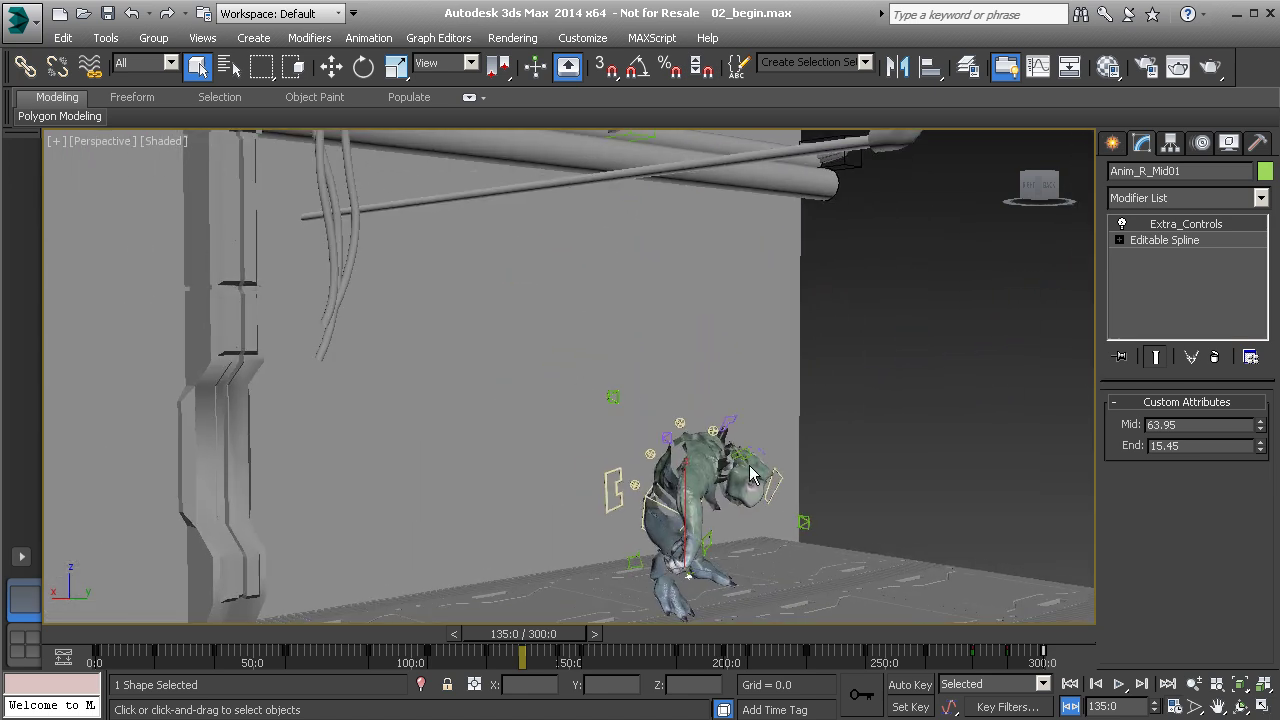
pyautogui.keyDown('alt'); pyautogui.moveTo(752, 475); pyautogui.dragTo(725, 474, button='middle'); pyautogui.keyUp('alt')
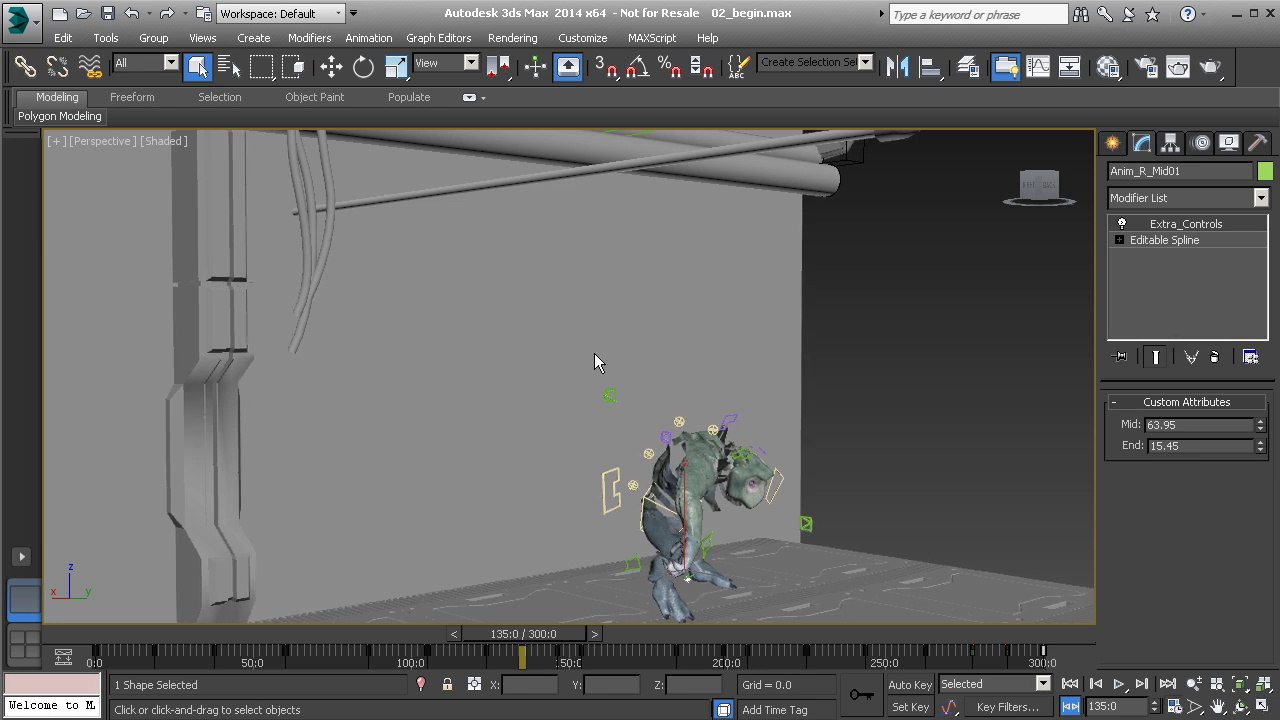
pyautogui.moveTo(594, 353); pyautogui.dragTo(628, 295, button='middle')
pyautogui.click(1181, 706)
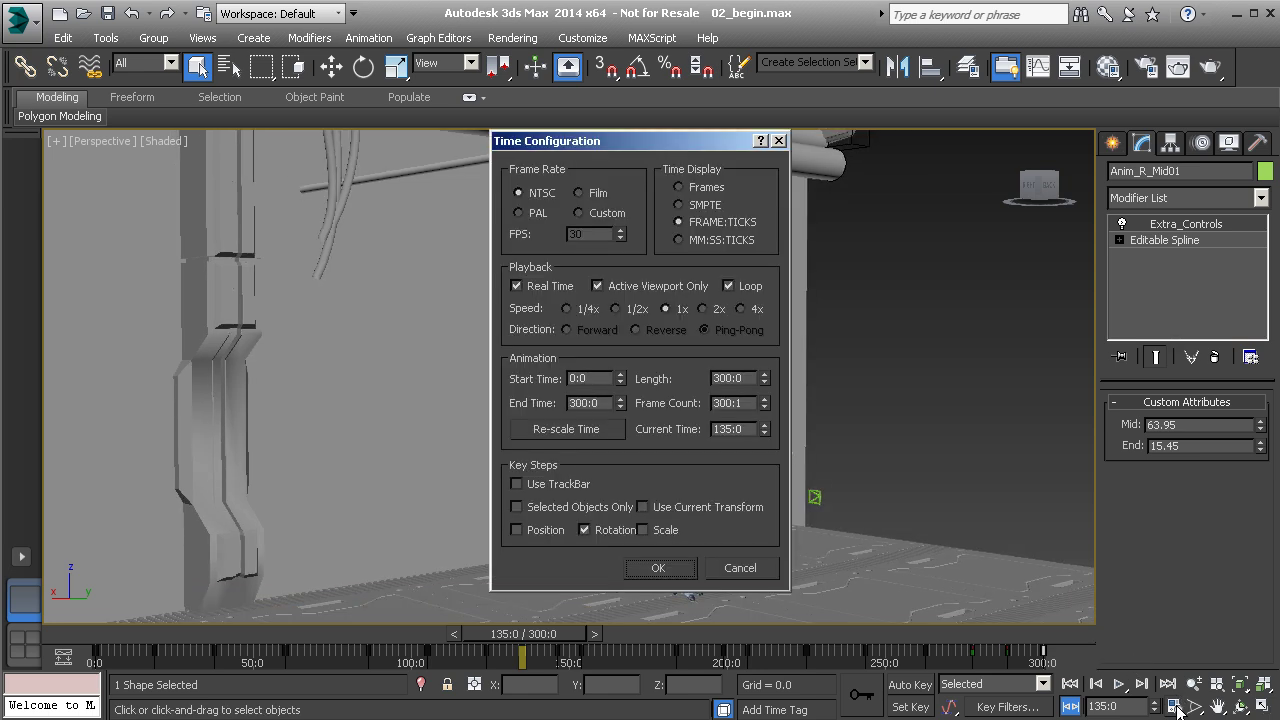
# - Enable Use TrackBar for key steps and set Time Display to Frames, then confirm
pyautogui.click(532, 487)
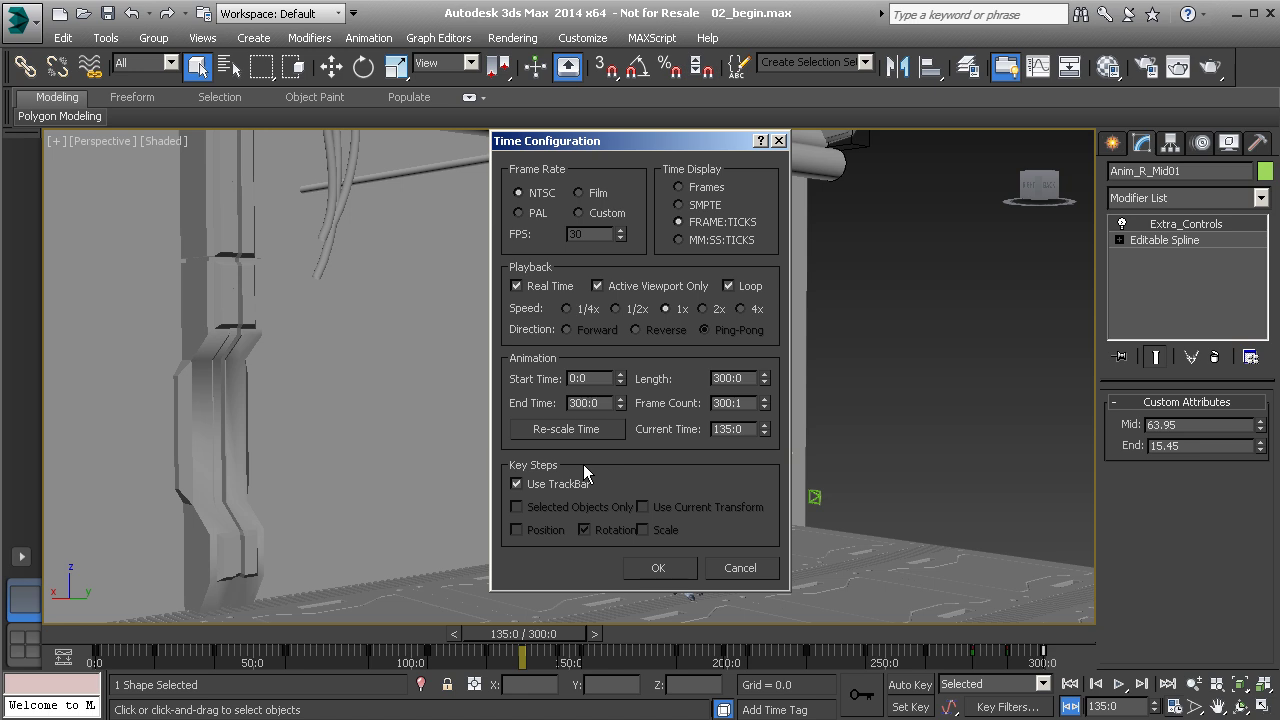
pyautogui.moveTo(759, 144); pyautogui.dragTo(449, 152)
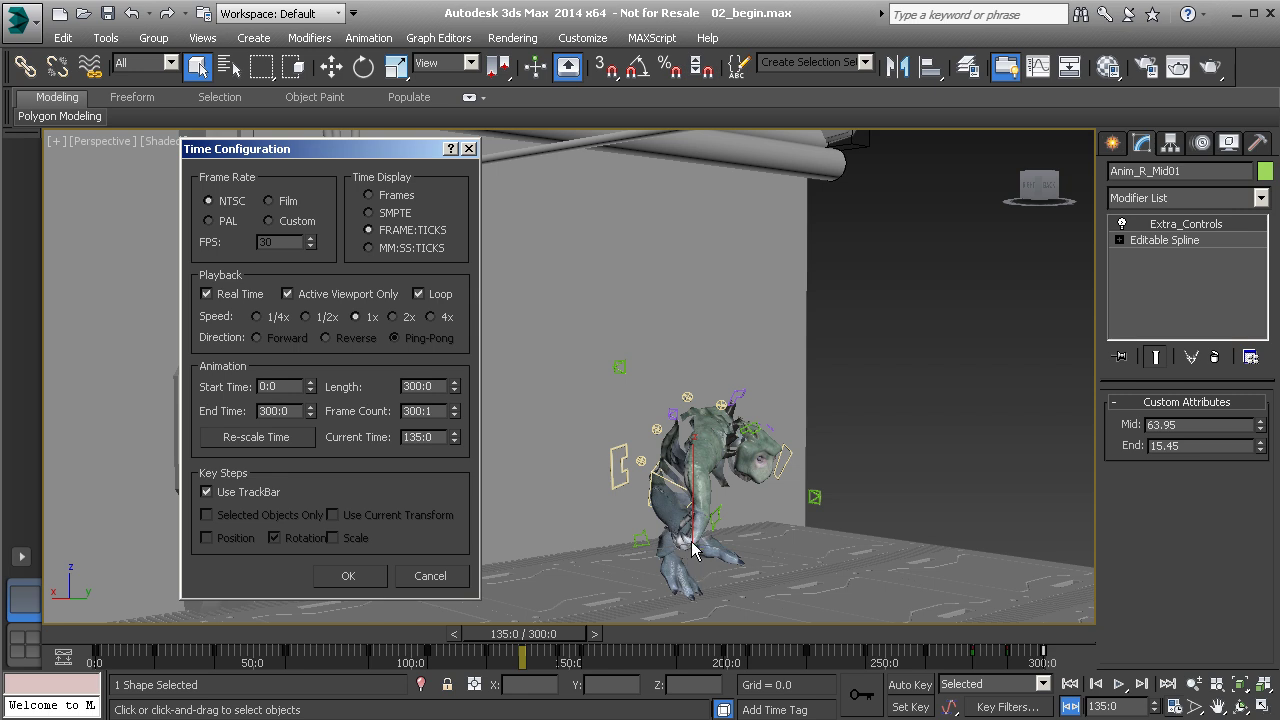
pyautogui.click(397, 200)
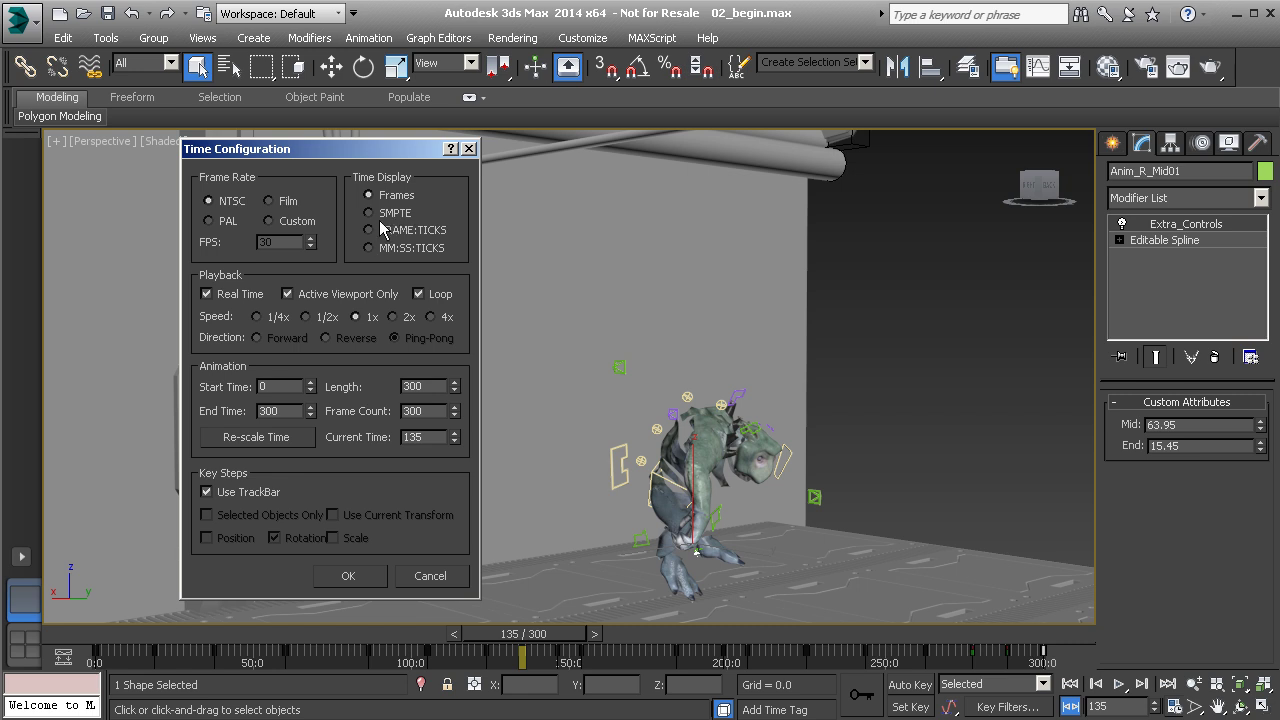
pyautogui.moveTo(391, 149); pyautogui.dragTo(479, 146)
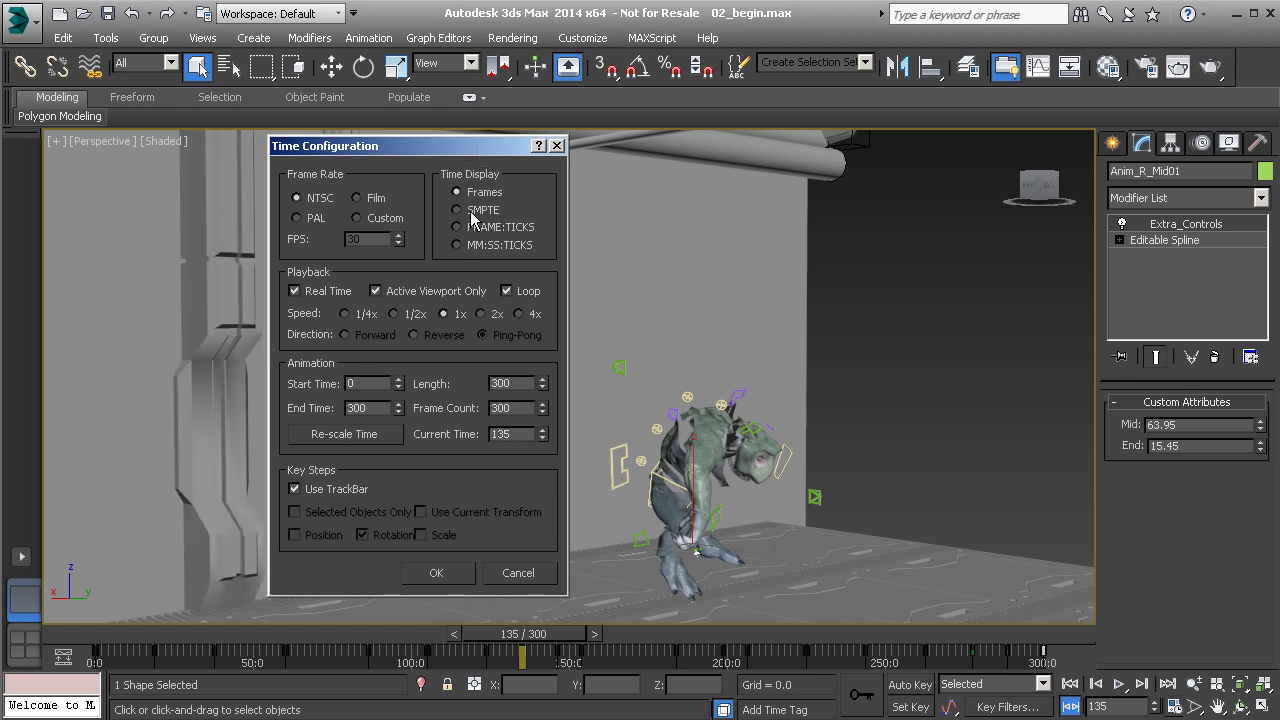
pyautogui.click(433, 572)
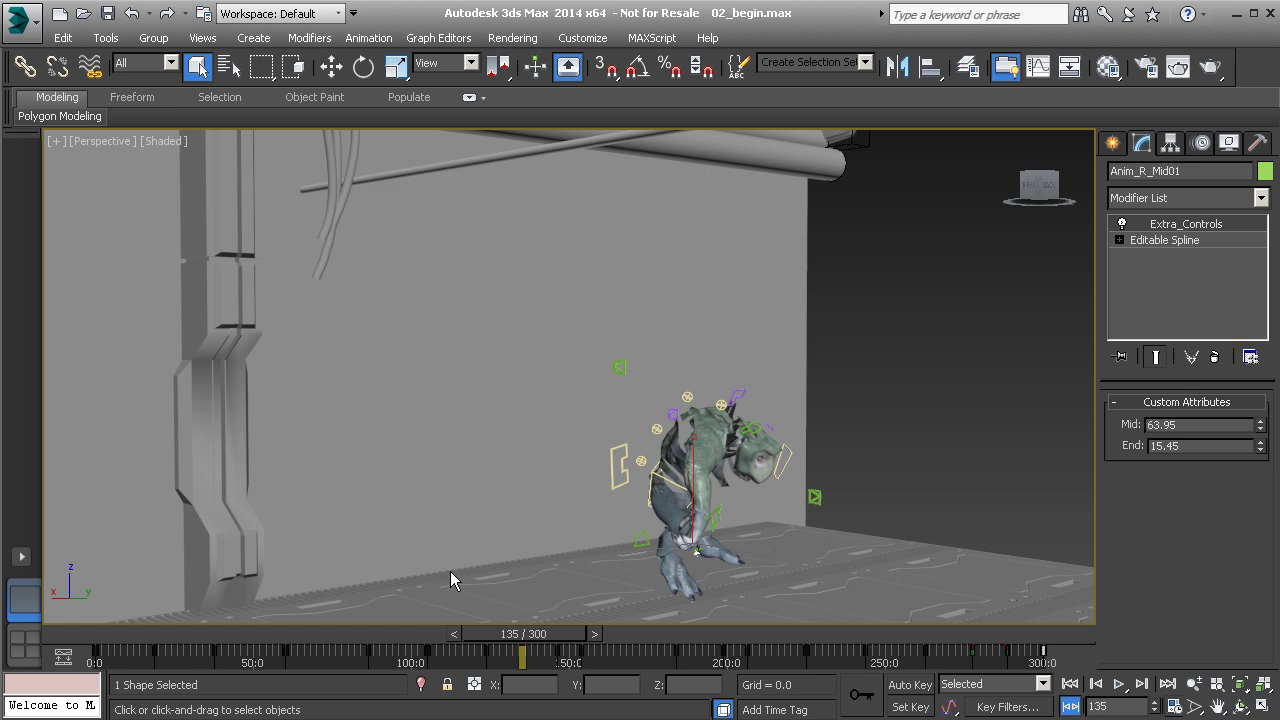
# - Rewind to frame 0 and play the 300-frame creature animation
pyautogui.moveTo(557, 580); pyautogui.dragTo(641, 412, button='middle')
pyautogui.click(1070, 684)
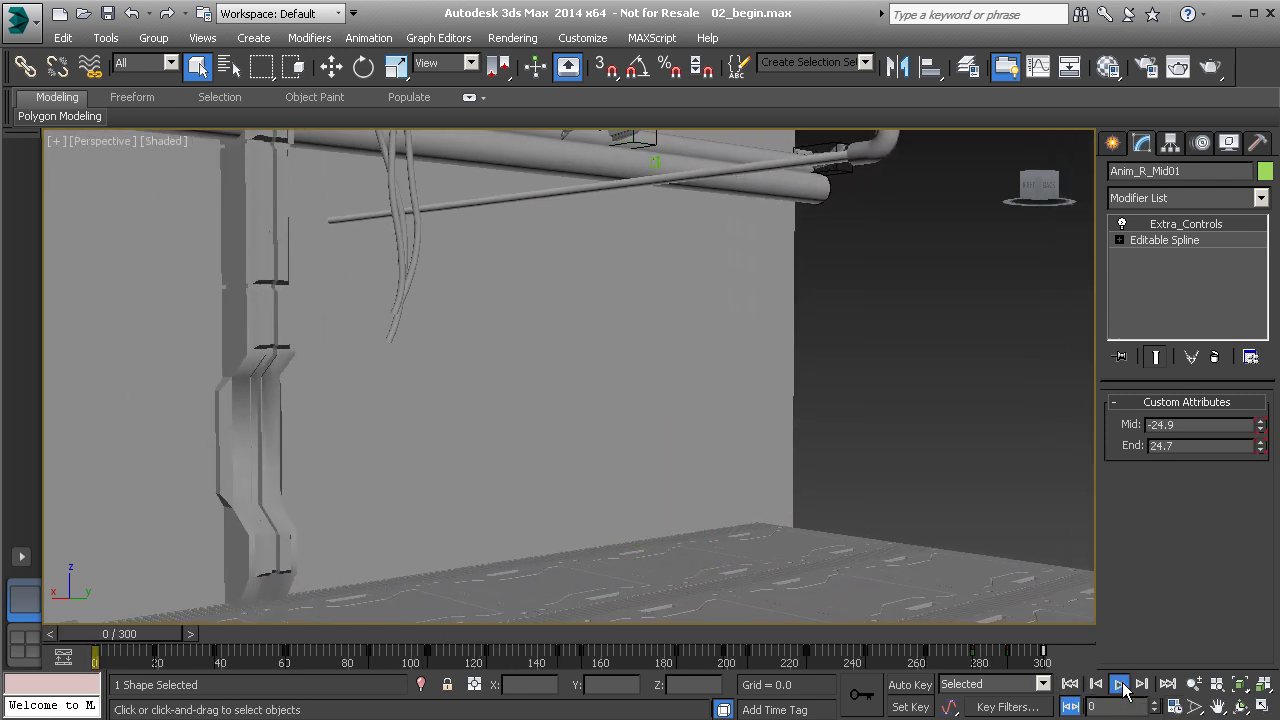
pyautogui.click(1120, 684)
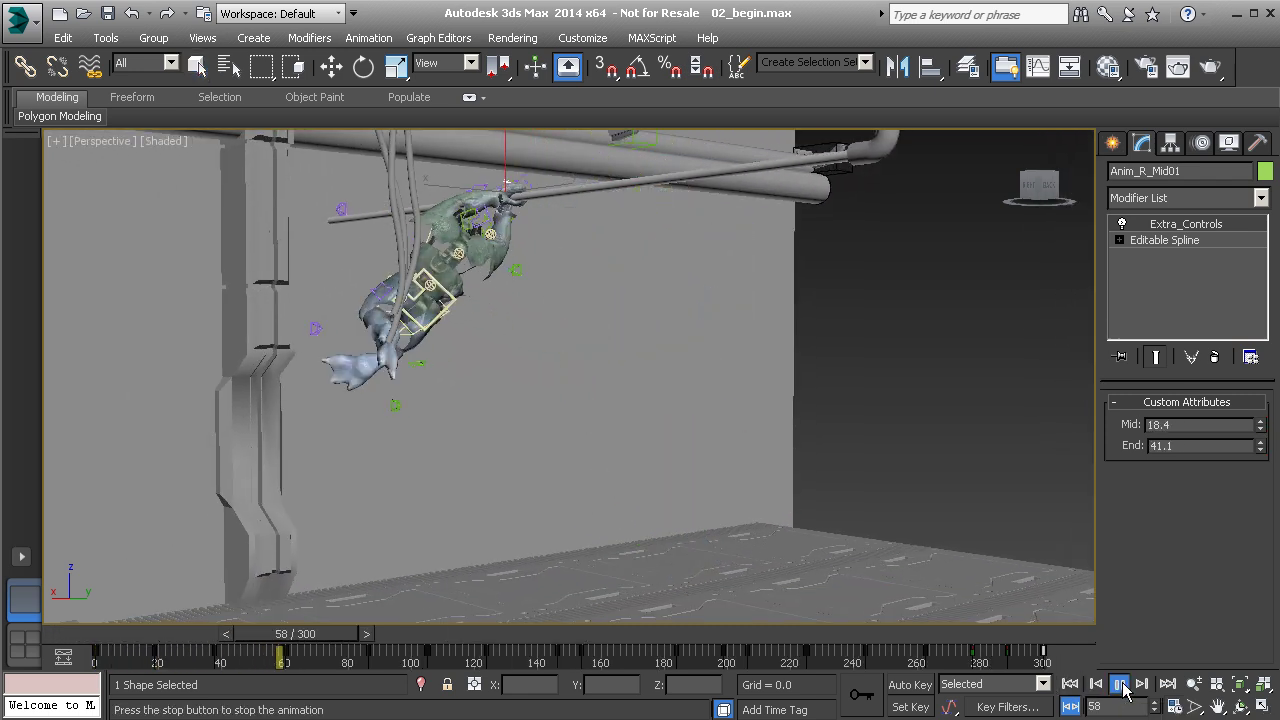